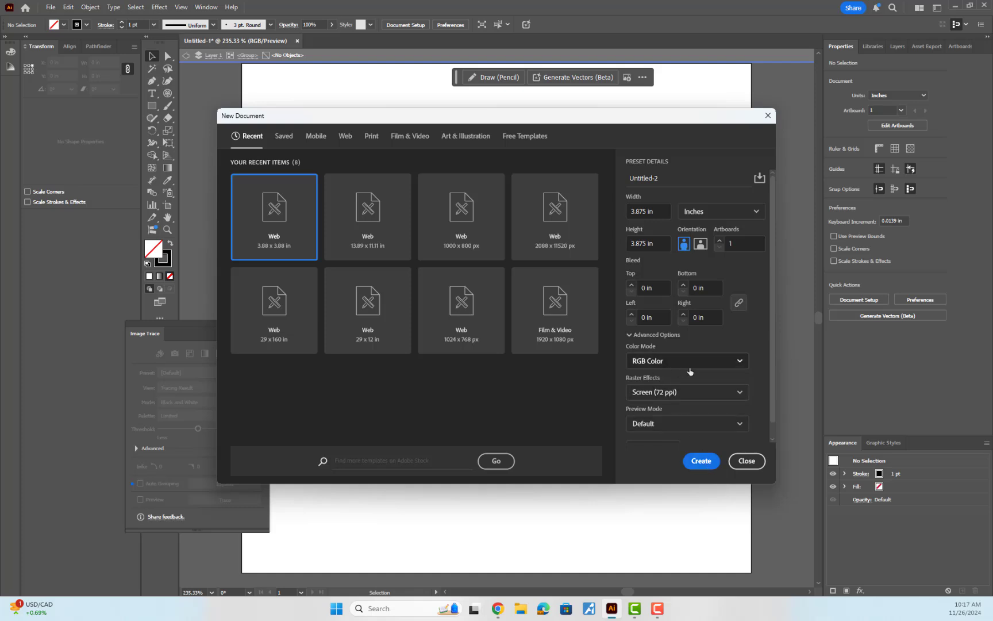
Create a new 3.875 x 3.875 in RGB document and move the Image Trace panel clear of the artboard
{"action": "left_click", "coordinate": [707, 461]}
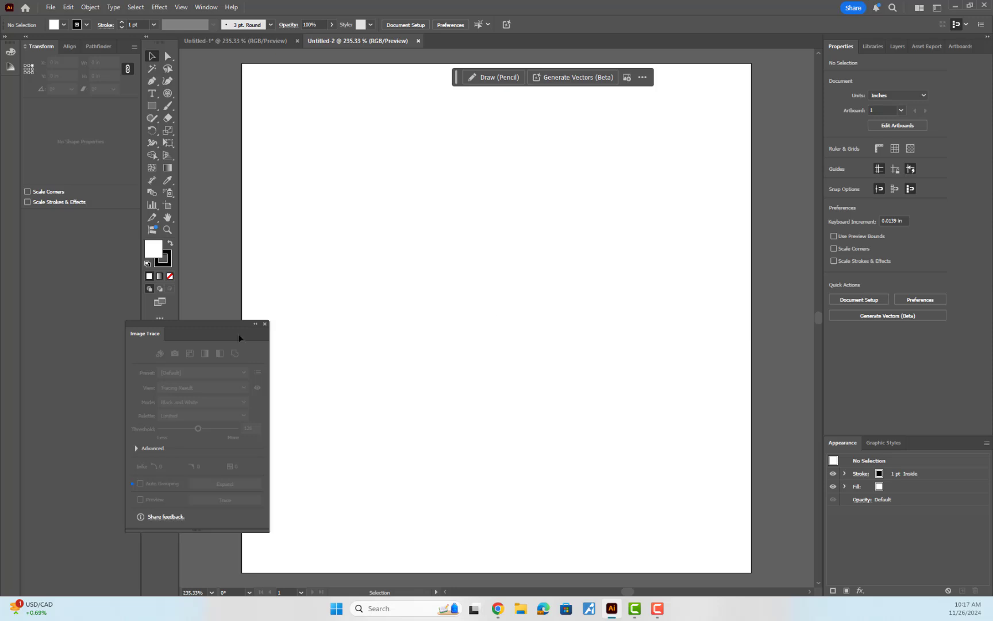
{"action": "left_click_drag", "start_coordinate": [207, 327], "coordinate": [97, 320]}
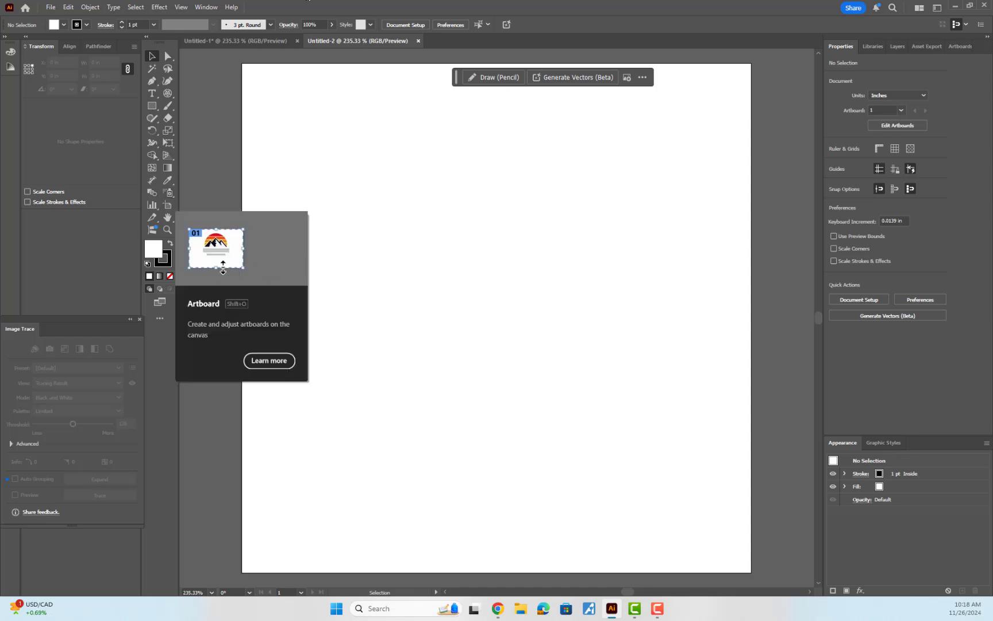
{"action": "left_click", "coordinate": [206, 7]}
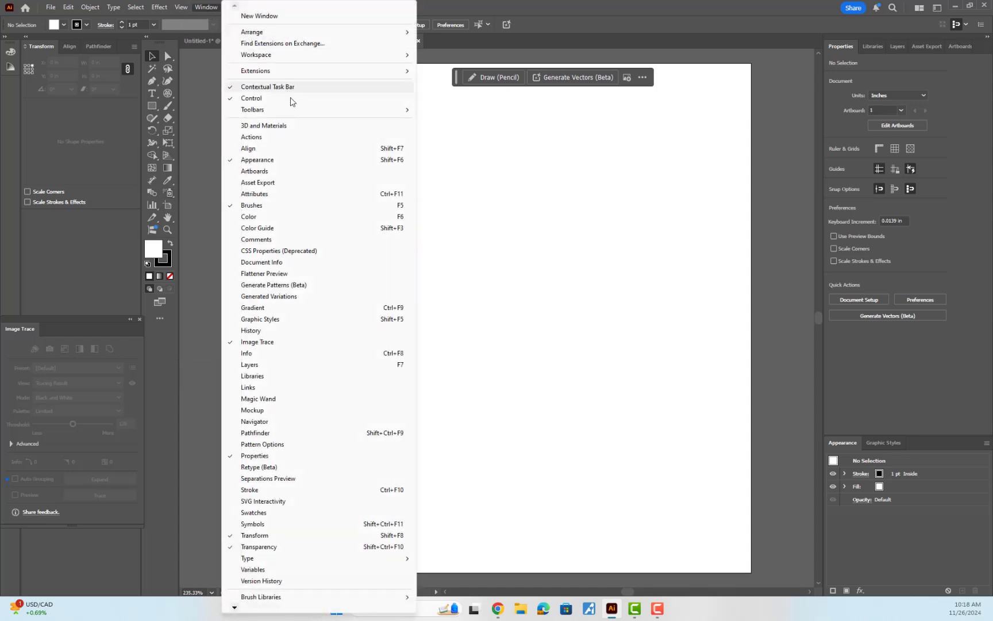
{"action": "mouse_move", "coordinate": [266, 75]}
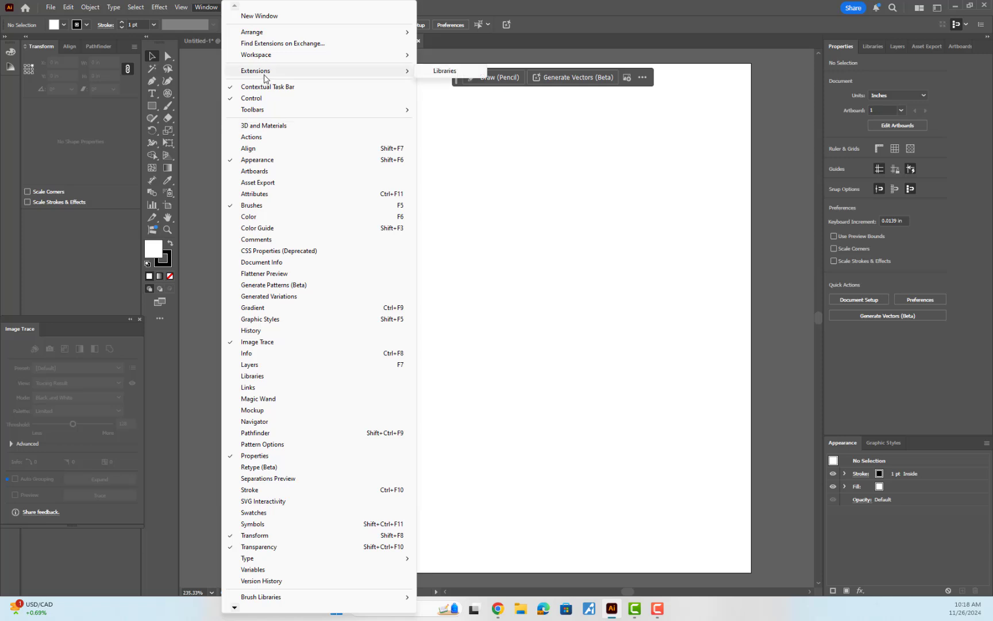
{"action": "mouse_move", "coordinate": [381, 56]}
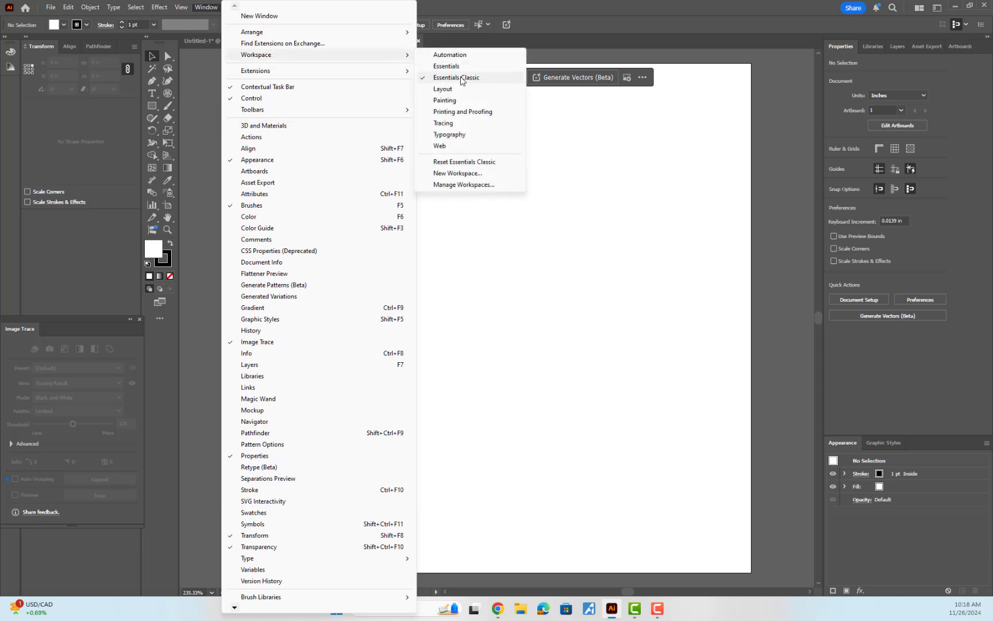
{"action": "left_click", "coordinate": [625, 183]}
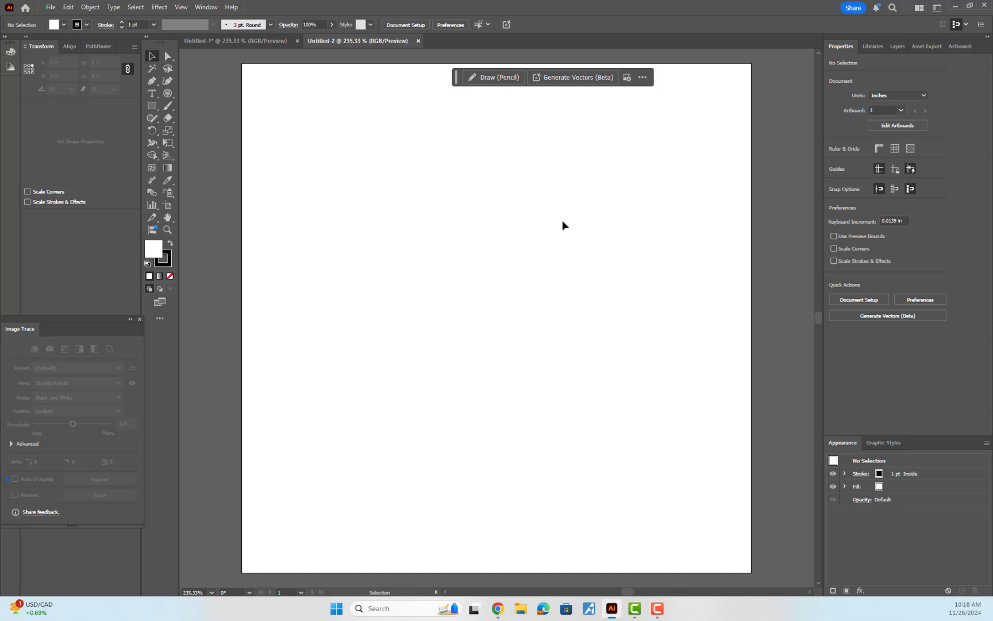
{"action": "left_click", "coordinate": [152, 106]}
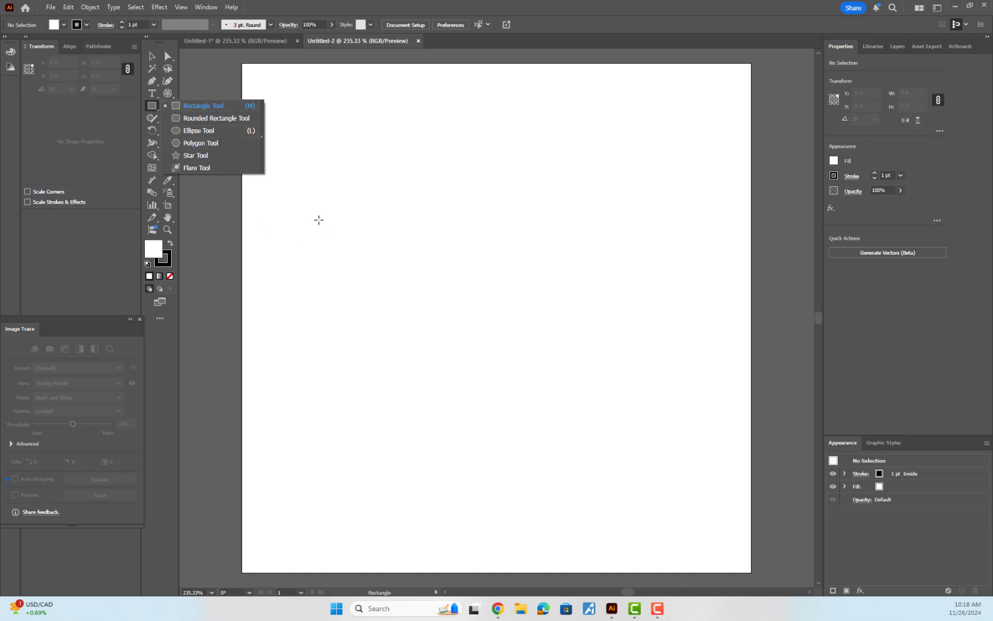
{"action": "left_click", "coordinate": [153, 108]}
Draw a vertical line about 1.54 in long in the upper middle of the artboard with the Line Segment tool
{"action": "left_click", "coordinate": [171, 96]}
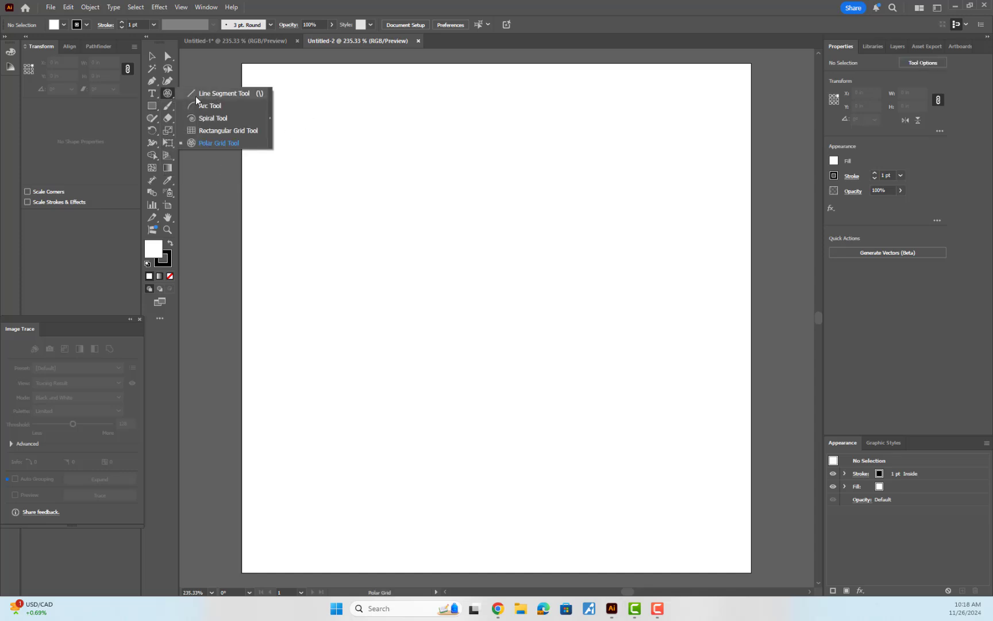
{"action": "left_click", "coordinate": [216, 93]}
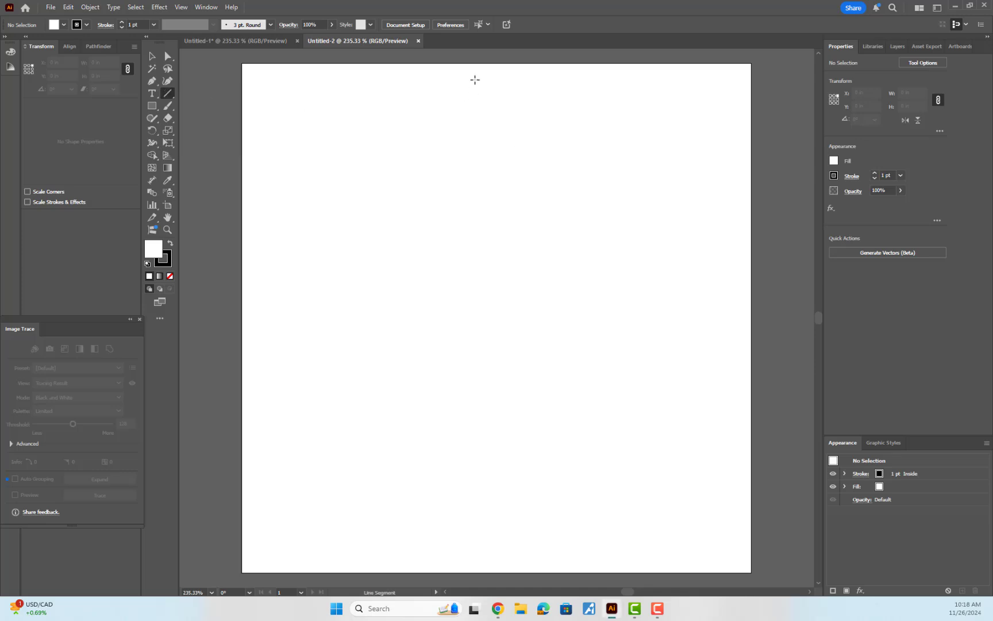
{"action": "left_click_drag", "start_coordinate": [471, 75], "coordinate": [361, 398]}
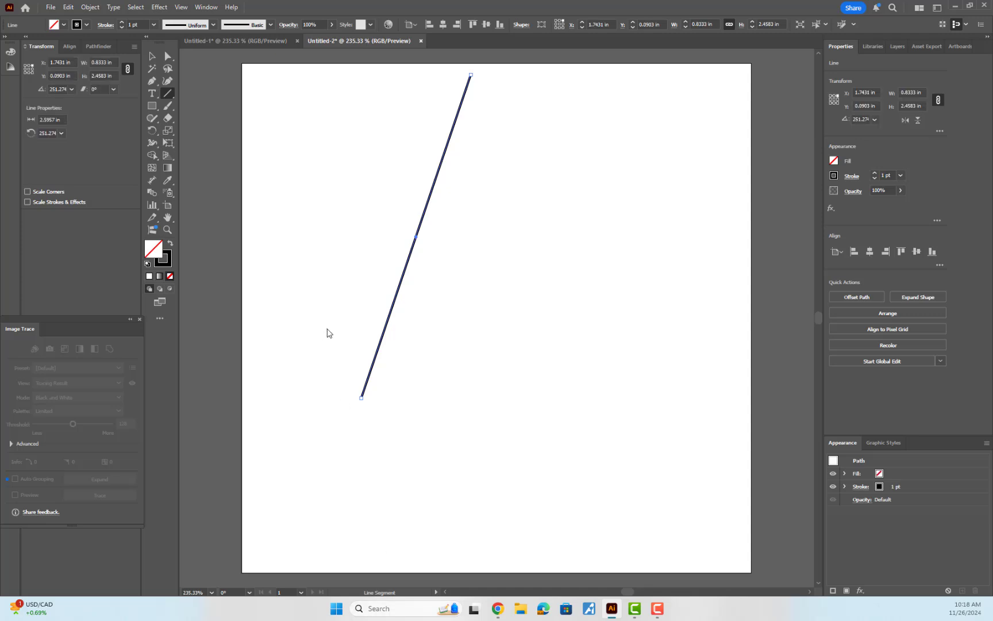
{"action": "key", "text": "ctrl+z"}
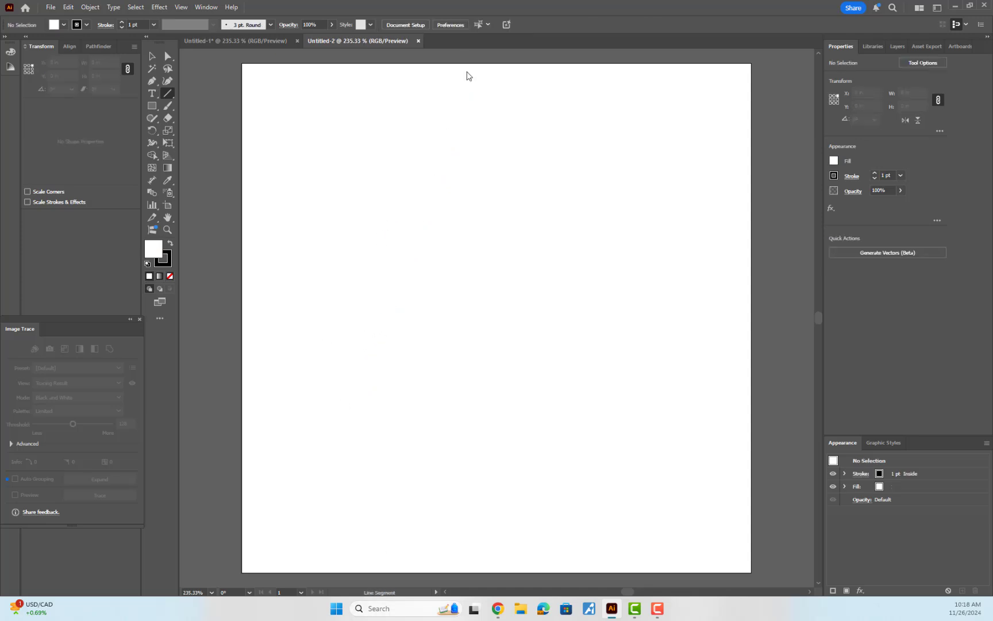
{"action": "left_click_drag", "start_coordinate": [480, 86], "coordinate": [492, 290]}
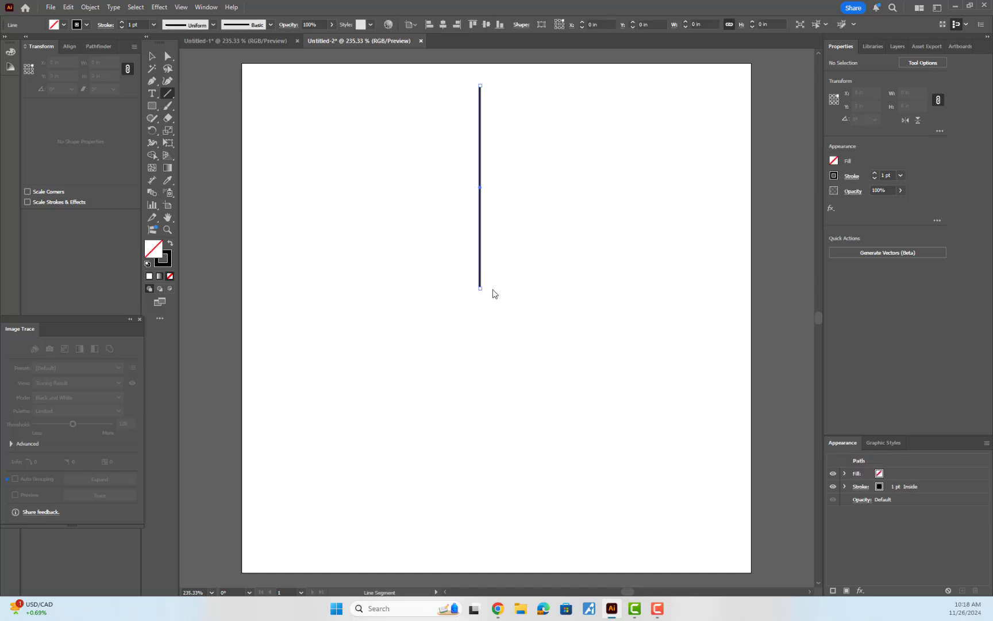
Offset the vertical line's path by 0.075 in with Miter joins to form a narrow bar around it
{"action": "left_click", "coordinate": [151, 56]}
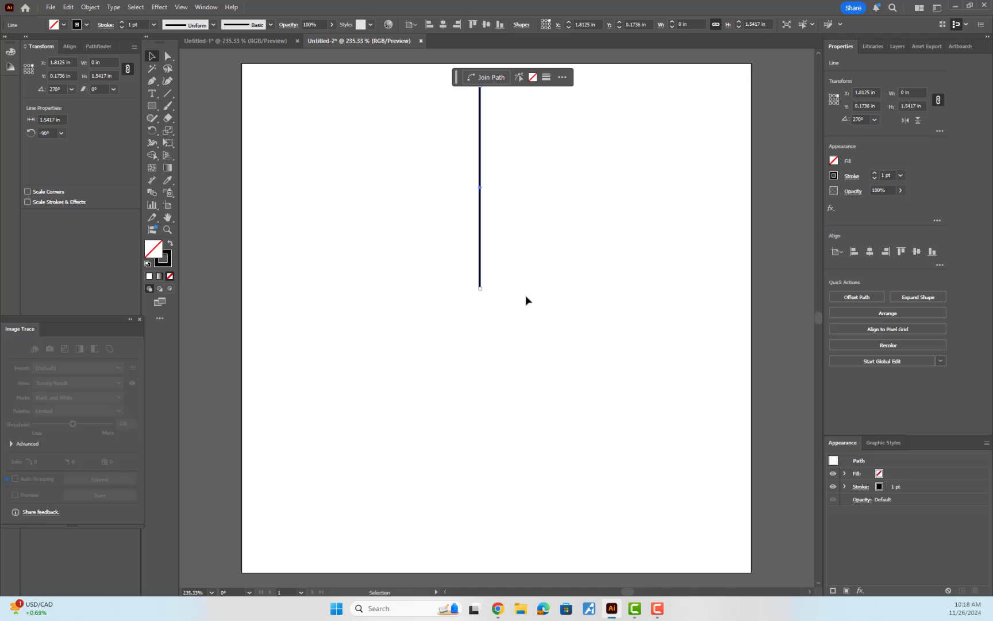
{"action": "left_click", "coordinate": [89, 7]}
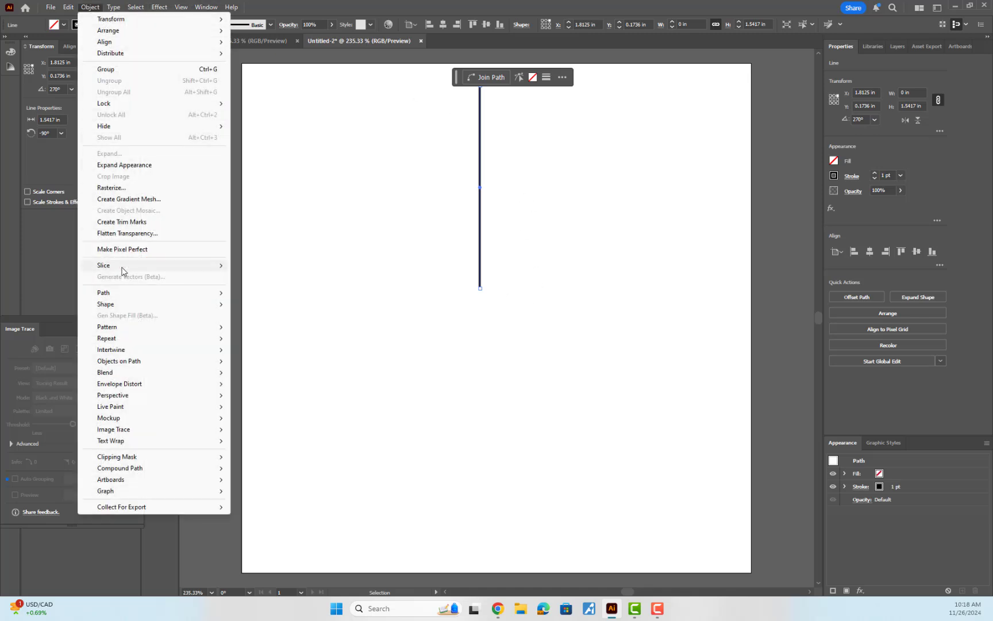
{"action": "mouse_move", "coordinate": [128, 292]}
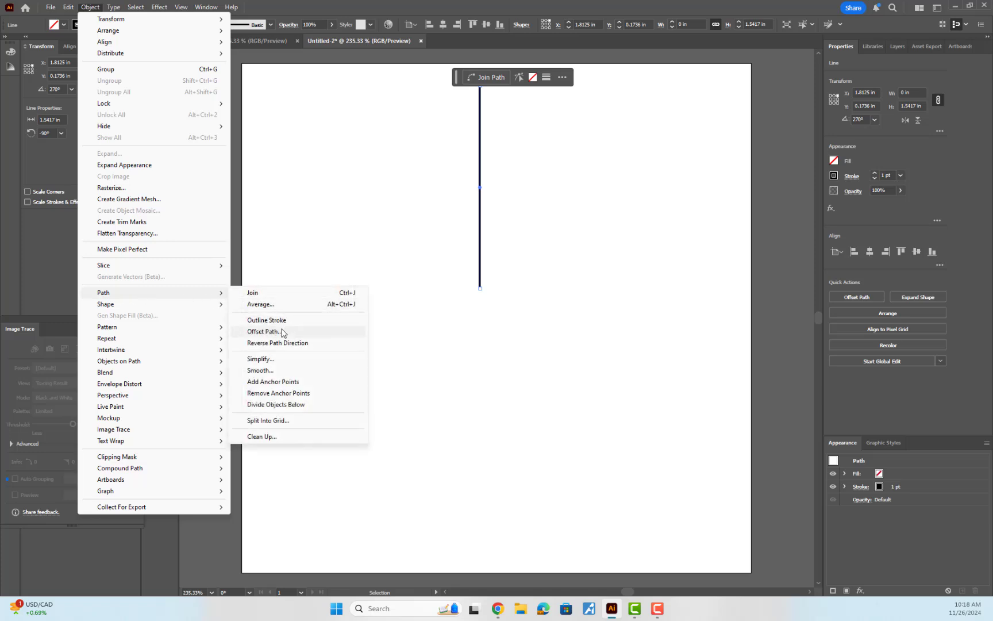
{"action": "left_click", "coordinate": [284, 332]}
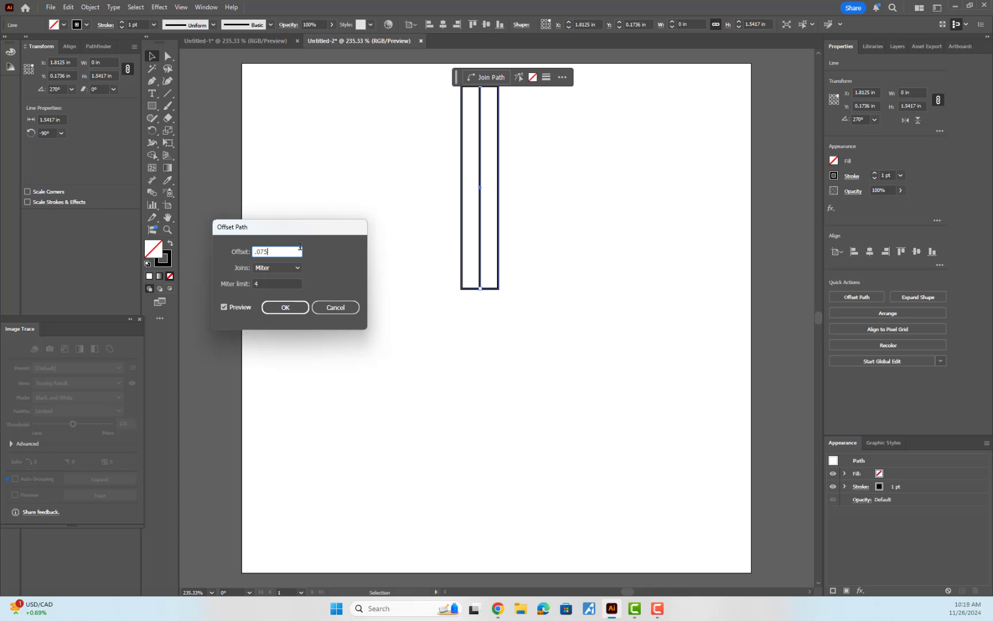
{"action": "left_click", "coordinate": [291, 310]}
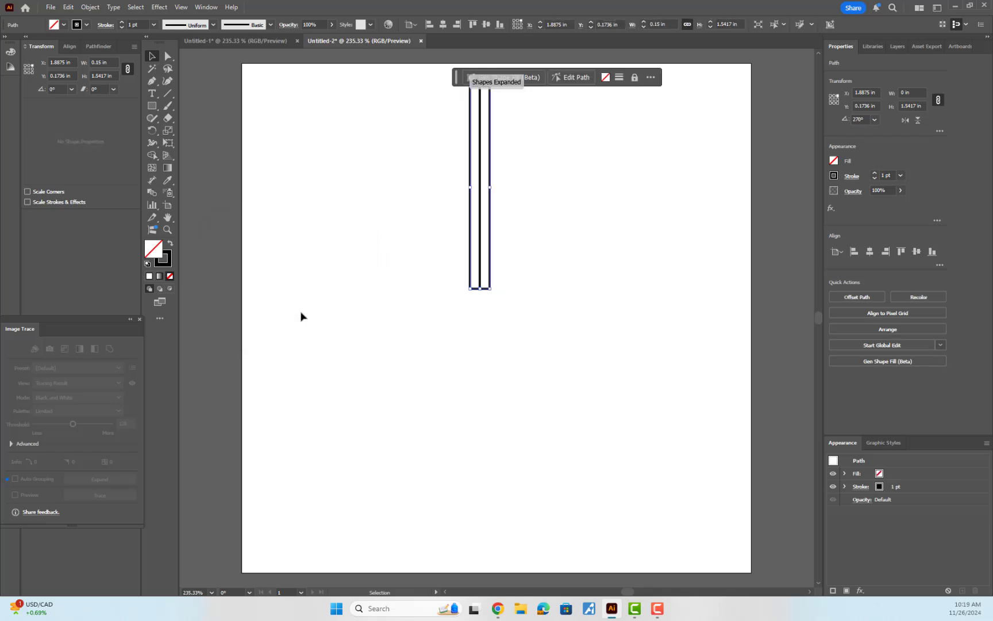
Delete the original center line inside the offset bar
{"action": "left_click", "coordinate": [486, 173]}
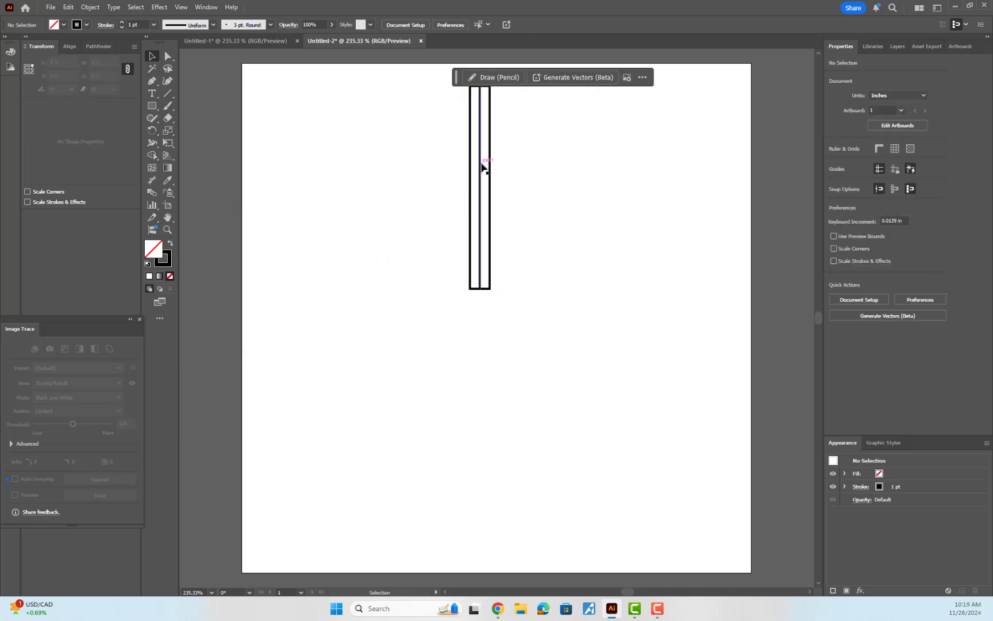
{"action": "left_click", "coordinate": [481, 167]}
{"action": "key", "text": "Delete"}
{"action": "left_click_drag", "start_coordinate": [530, 211], "coordinate": [450, 269]}
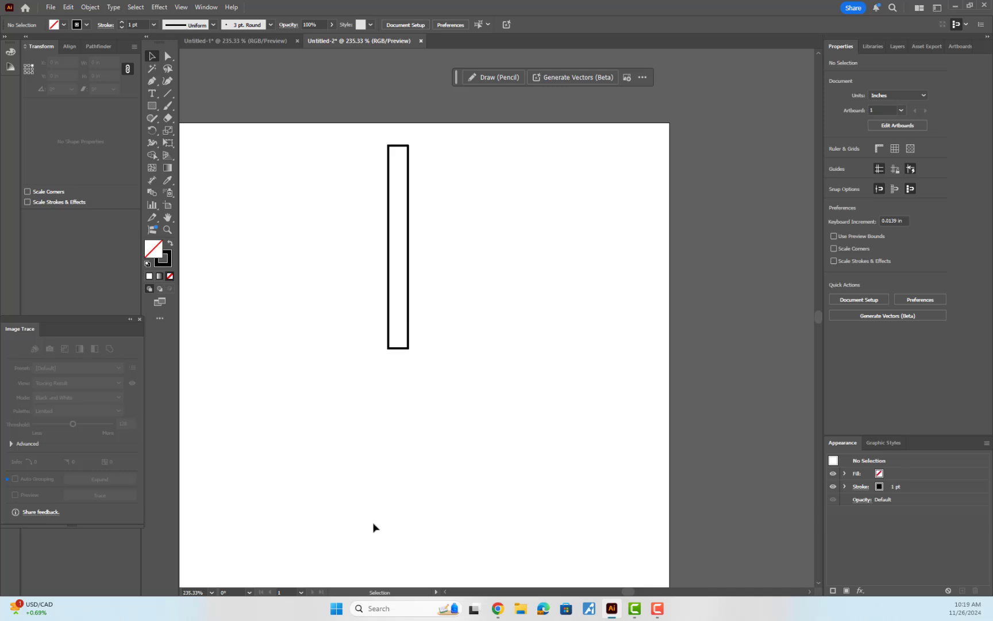
{"action": "left_click", "coordinate": [172, 93]}
{"action": "left_click_drag", "start_coordinate": [472, 292], "coordinate": [575, 191]}
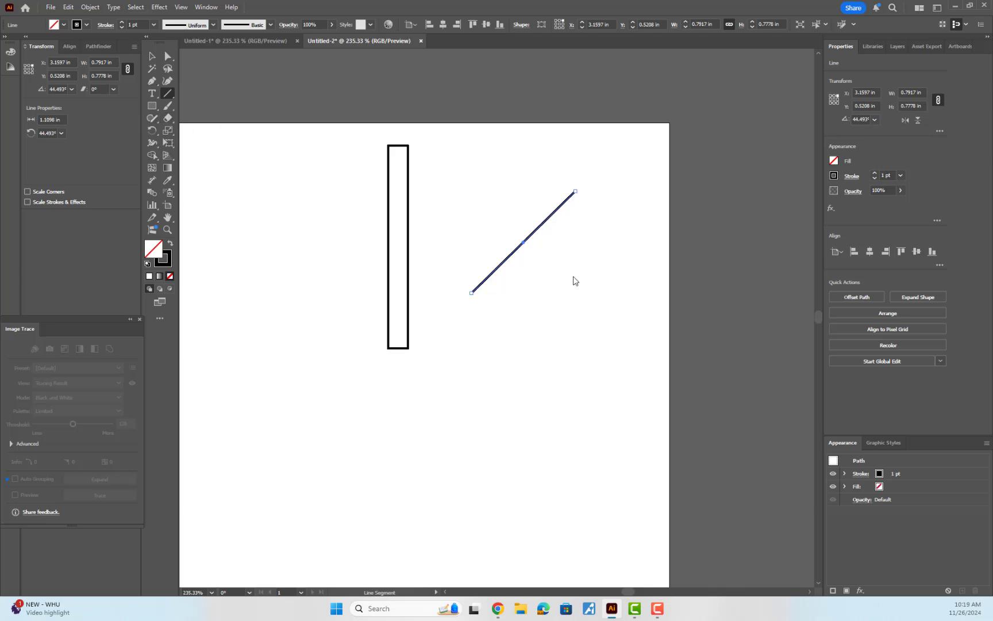
{"action": "key", "text": "Delete"}
Draw an upright rectangle just right of the bar, set its width to 0.15 in and shorten it to about 0.64 in
{"action": "left_click_drag", "start_coordinate": [156, 106], "coordinate": [201, 107]}
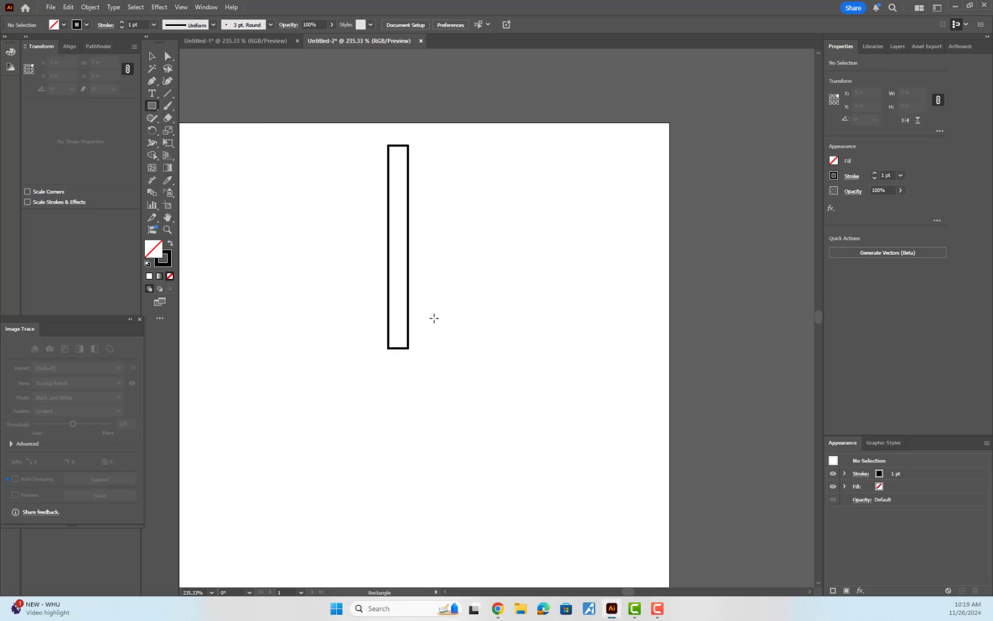
{"action": "left_click_drag", "start_coordinate": [431, 319], "coordinate": [452, 146]}
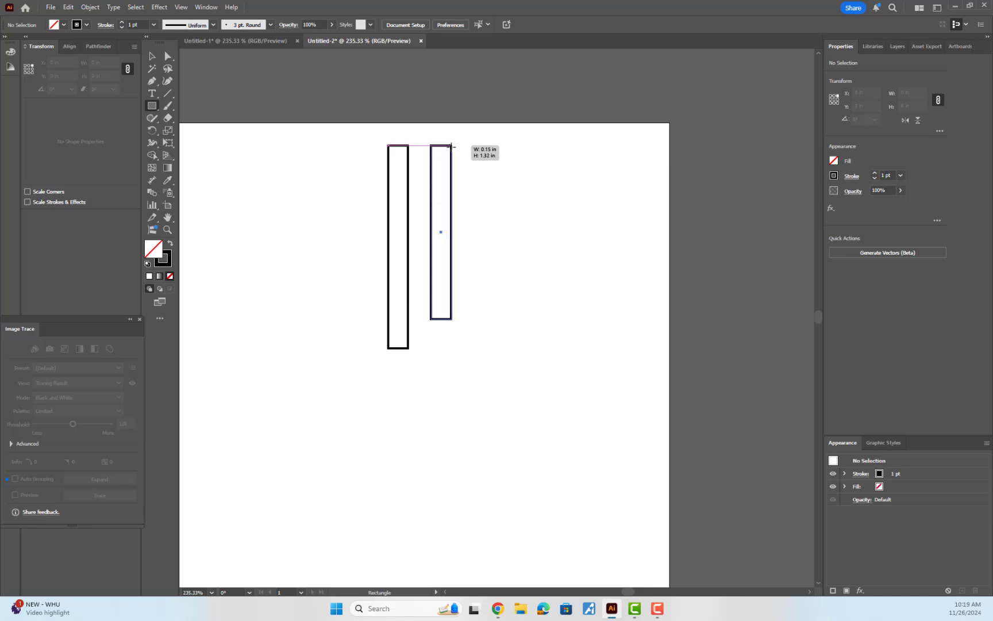
{"action": "left_click_drag", "start_coordinate": [452, 146], "coordinate": [452, 146]}
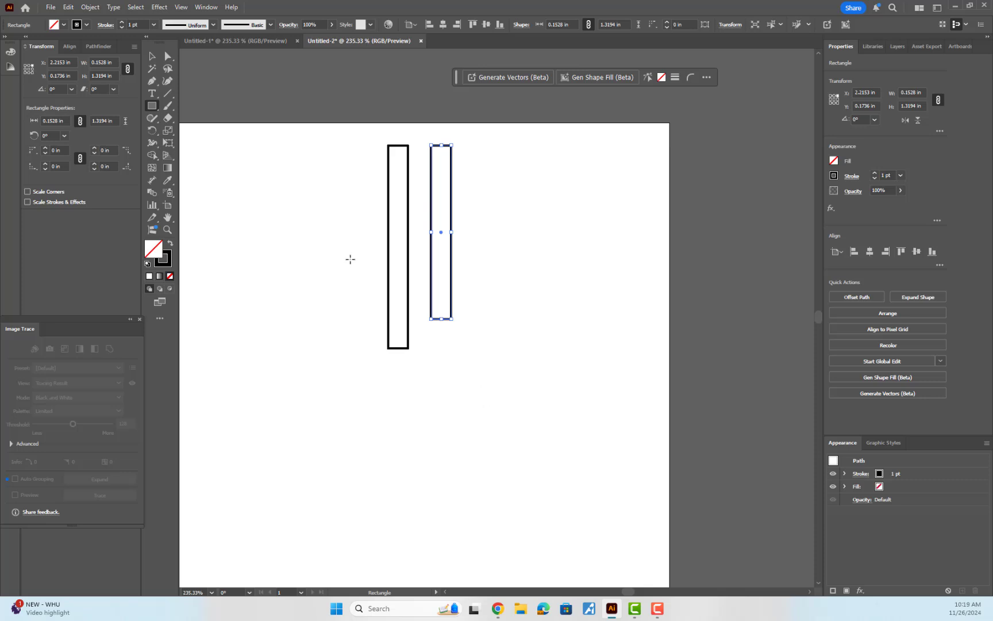
{"action": "left_click", "coordinate": [900, 92]}
{"action": "type", "text": ".15"}
{"action": "key", "text": "Return"}
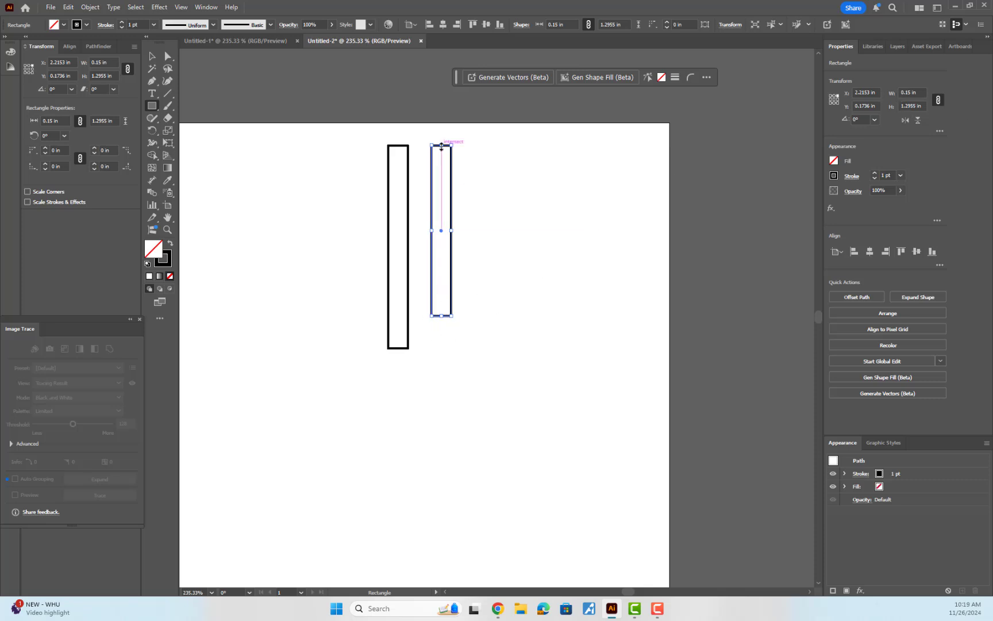
{"action": "left_click_drag", "start_coordinate": [441, 145], "coordinate": [442, 230]}
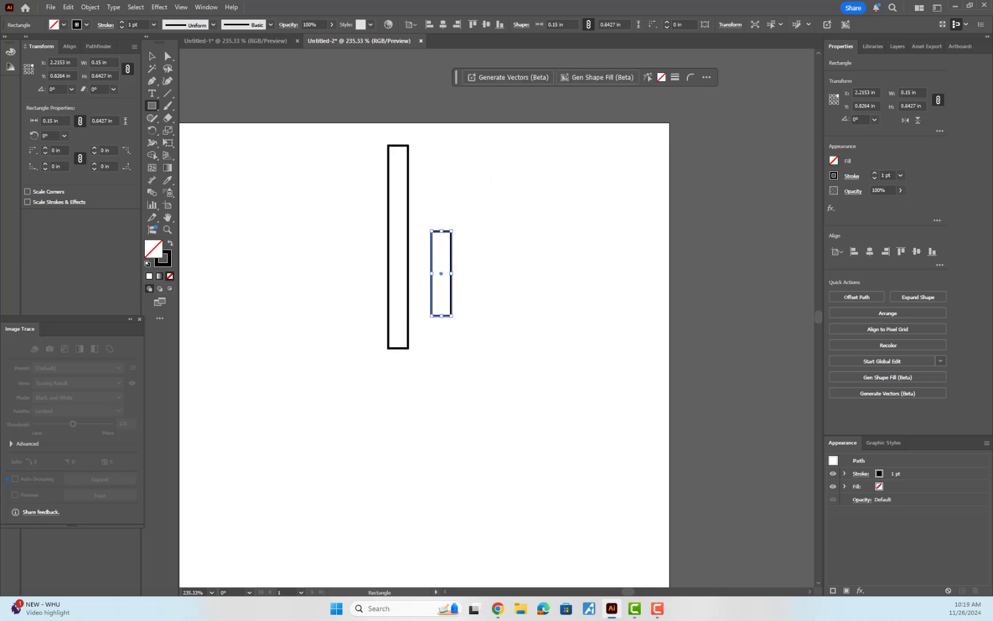
Rotate the short rectangle to about 308.5° and move it so its lower end overlaps the vertical bar
{"action": "left_click", "coordinate": [148, 58]}
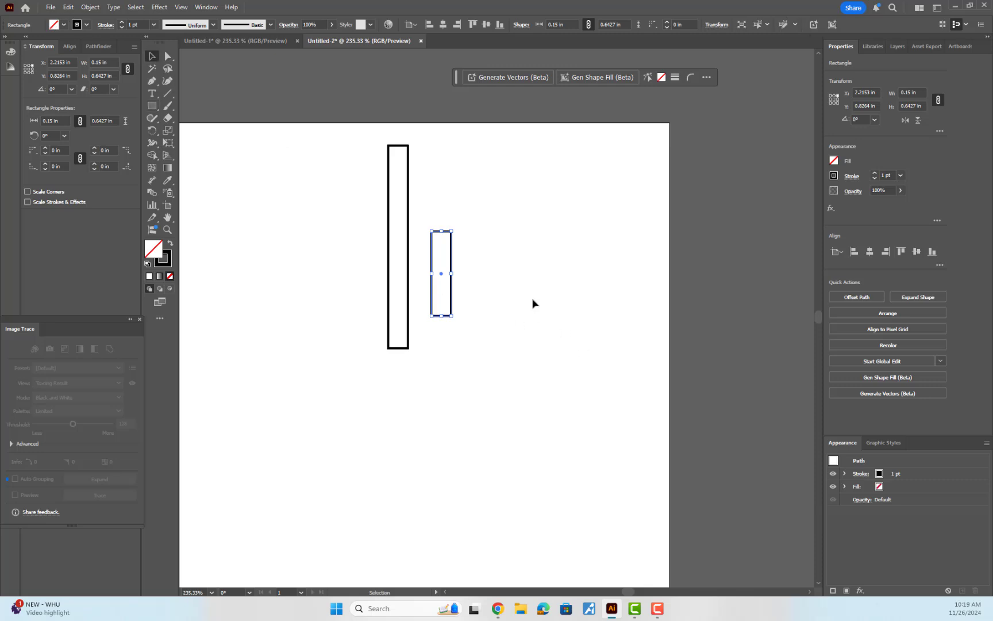
{"action": "left_click", "coordinate": [498, 368]}
{"action": "left_click", "coordinate": [452, 267]}
{"action": "left_click_drag", "start_coordinate": [454, 227], "coordinate": [439, 282]}
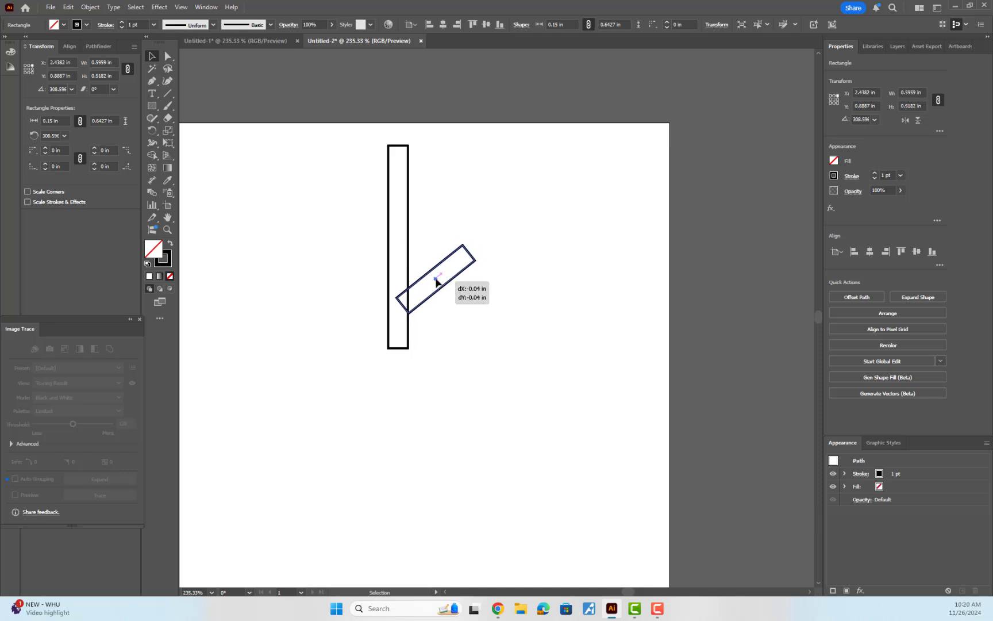
Nudge the slanted rectangle about 0.014 in left and up so its lower corner sits just inside the bar's right edge
{"action": "scroll", "coordinate": [416, 315], "scroll_direction": "up", "scroll_amount": 8}
{"action": "scroll", "coordinate": [322, 340], "scroll_direction": "up", "scroll_amount": 3}
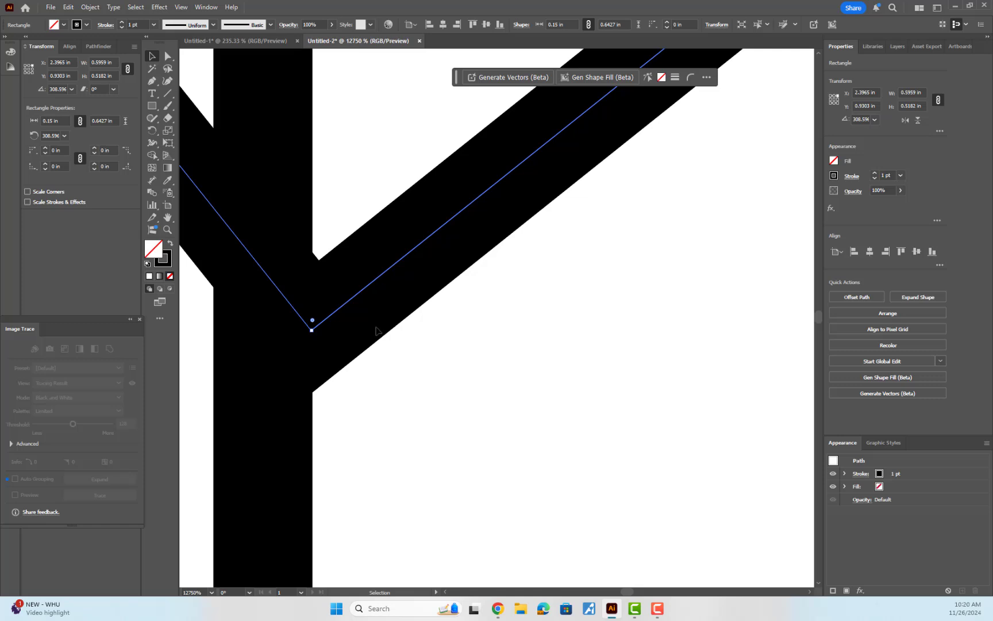
{"action": "key", "text": "Left"}
{"action": "scroll", "coordinate": [356, 328], "scroll_direction": "down", "scroll_amount": 4}
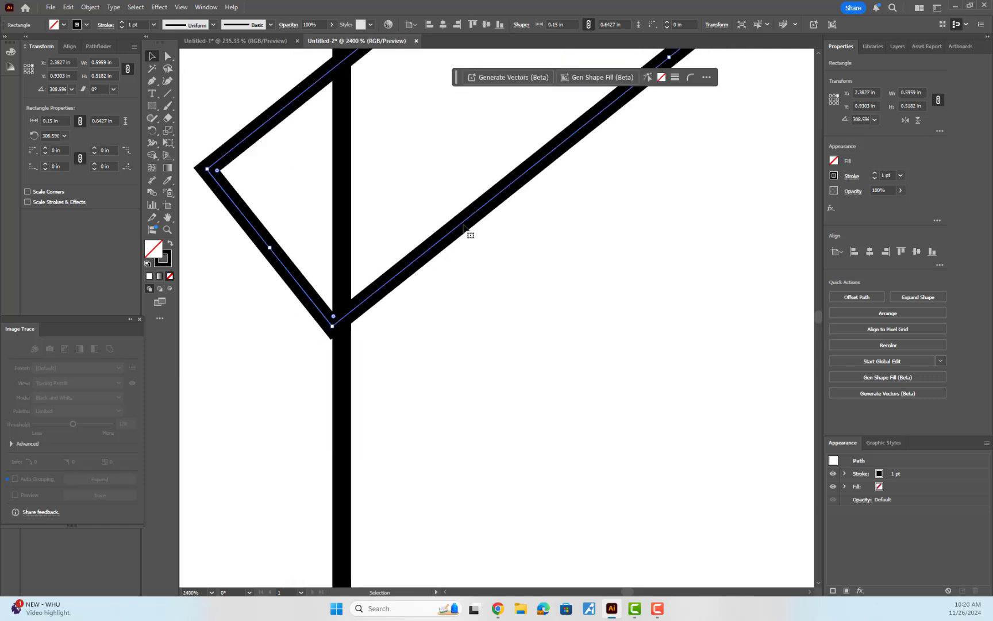
{"action": "mouse_move", "coordinate": [470, 223]}
{"action": "left_mouse_down"}
{"action": "mouse_move", "coordinate": [484, 215]}
{"action": "mouse_move", "coordinate": [468, 194]}
{"action": "mouse_move", "coordinate": [470, 213]}
{"action": "left_mouse_up"}
{"action": "scroll", "coordinate": [359, 335], "scroll_direction": "down", "scroll_amount": 5}
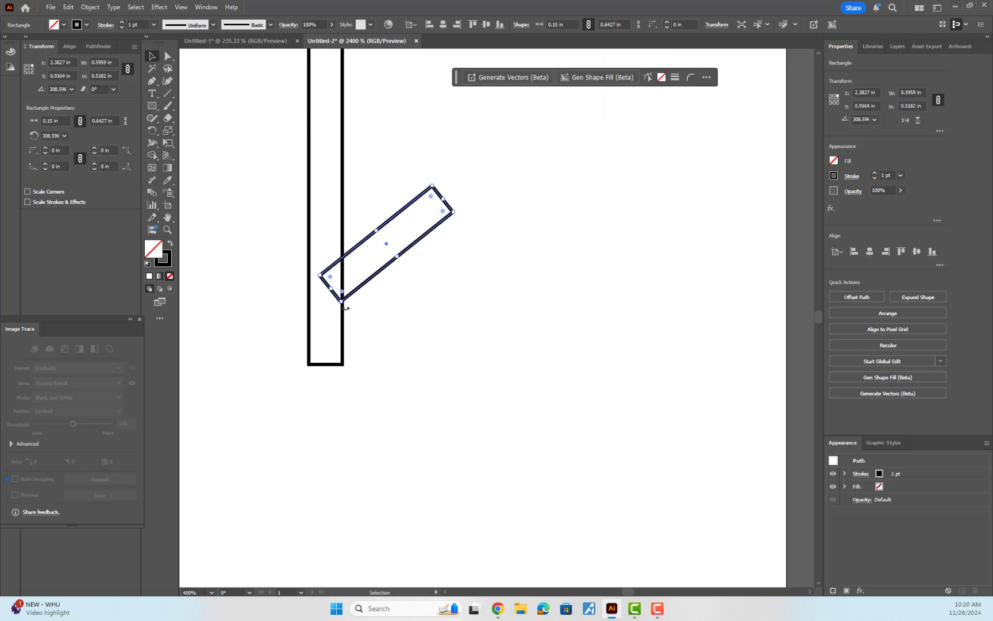
{"action": "scroll", "coordinate": [410, 300], "scroll_direction": "down", "scroll_amount": 3}
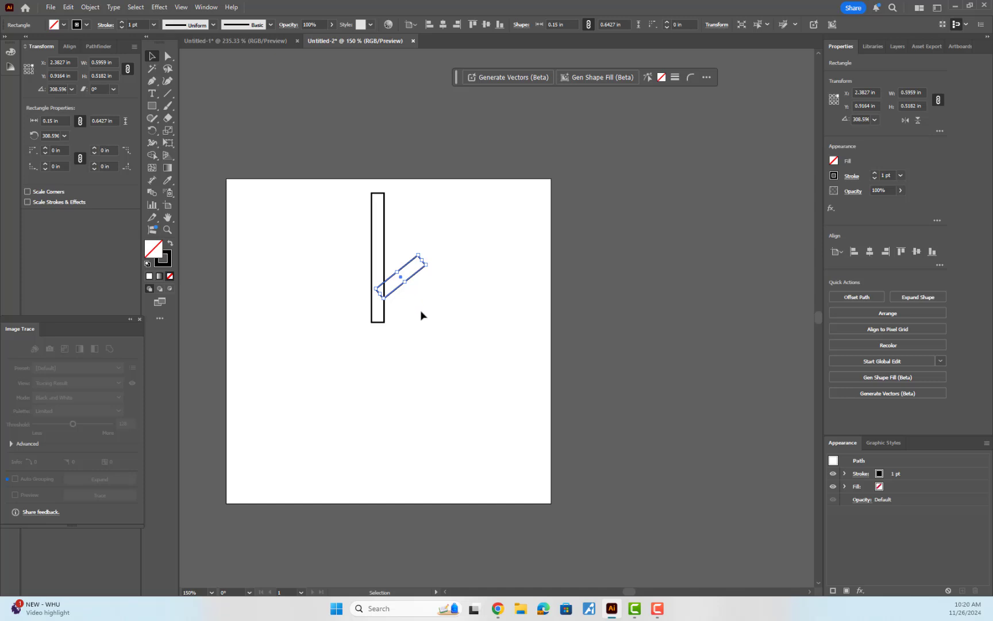
Duplicate the slanted rectangle, place the copy higher on the bar and shorten it to about 0.37 in long
{"action": "scroll", "coordinate": [410, 250], "scroll_direction": "up", "scroll_amount": 3}
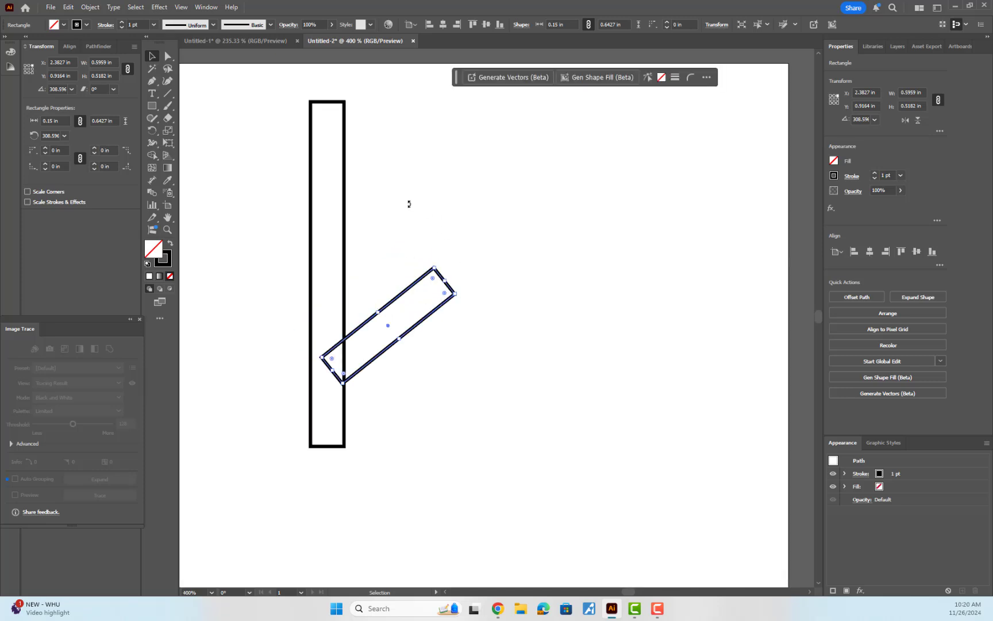
{"action": "key", "text": "a"}
{"action": "left_click", "coordinate": [358, 167]}
{"action": "key", "text": "ctrl+v"}
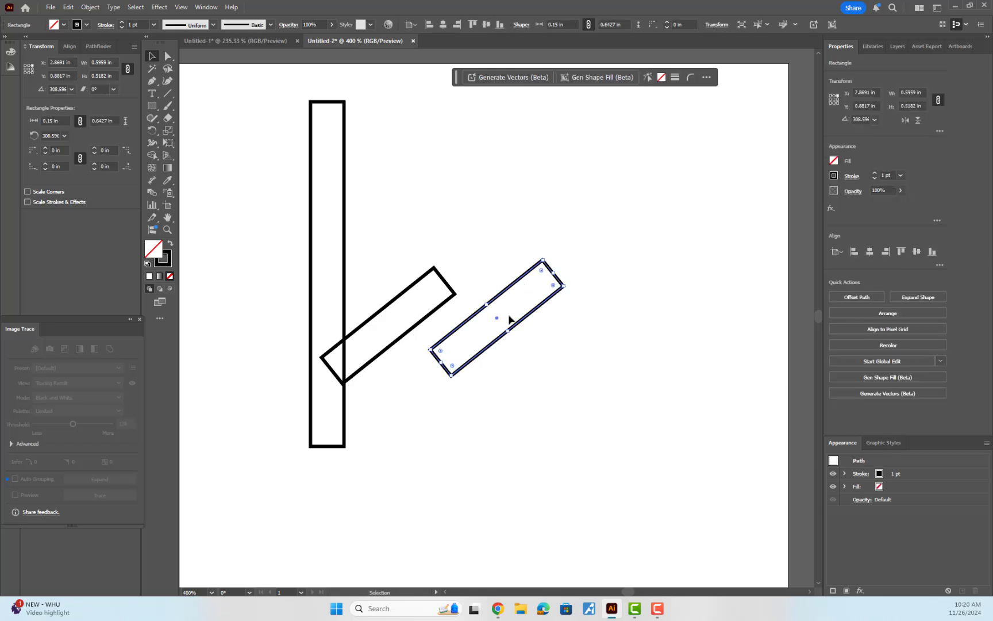
{"action": "left_click_drag", "start_coordinate": [503, 323], "coordinate": [385, 173]}
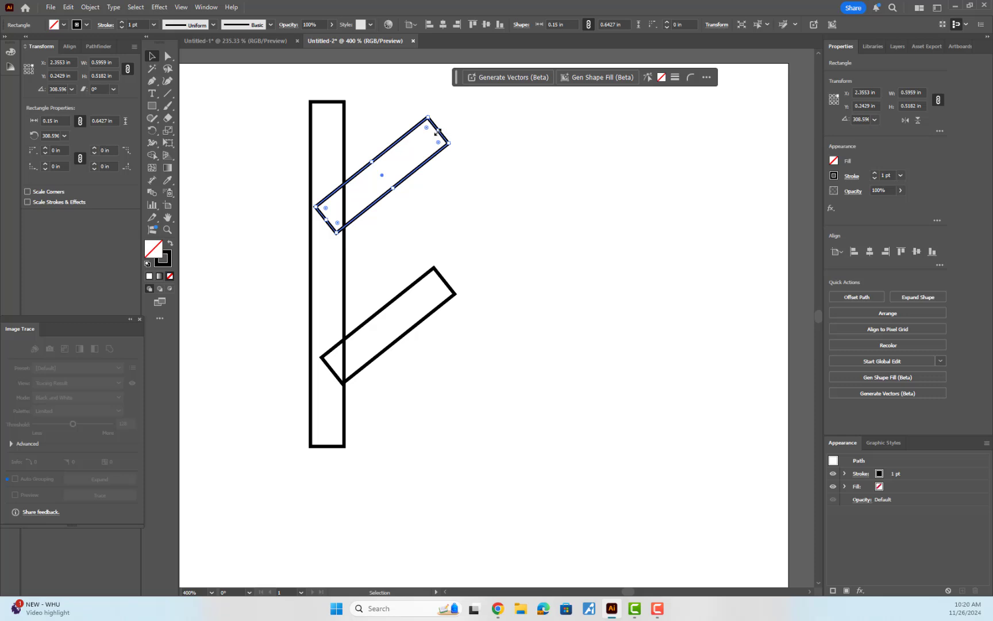
{"action": "left_click_drag", "start_coordinate": [437, 131], "coordinate": [400, 174]}
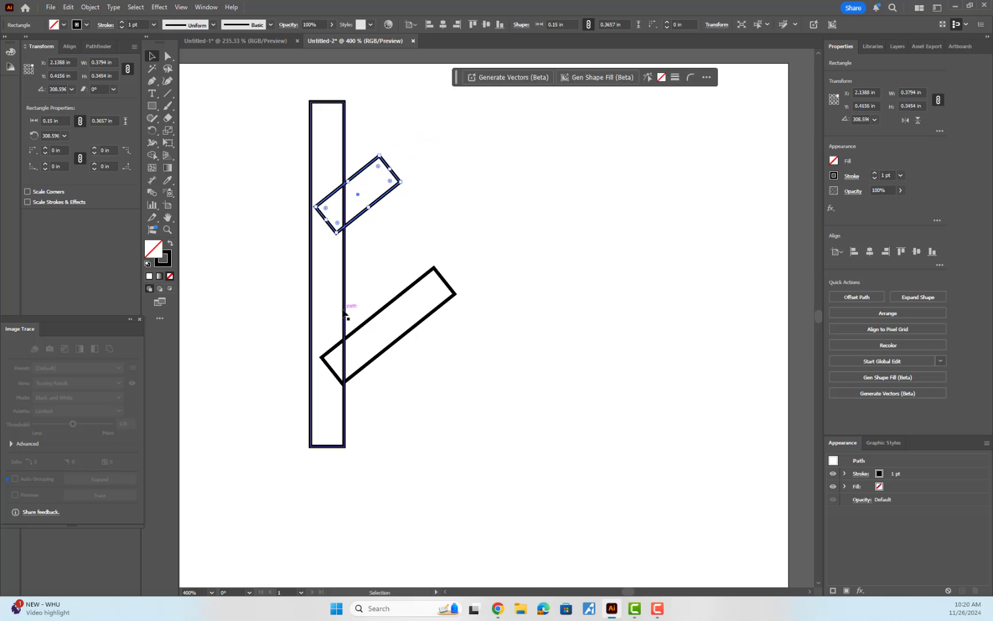
Select both slanted rectangles and create reflected copies of them across the vertical axis
{"action": "left_click", "coordinate": [215, 119]}
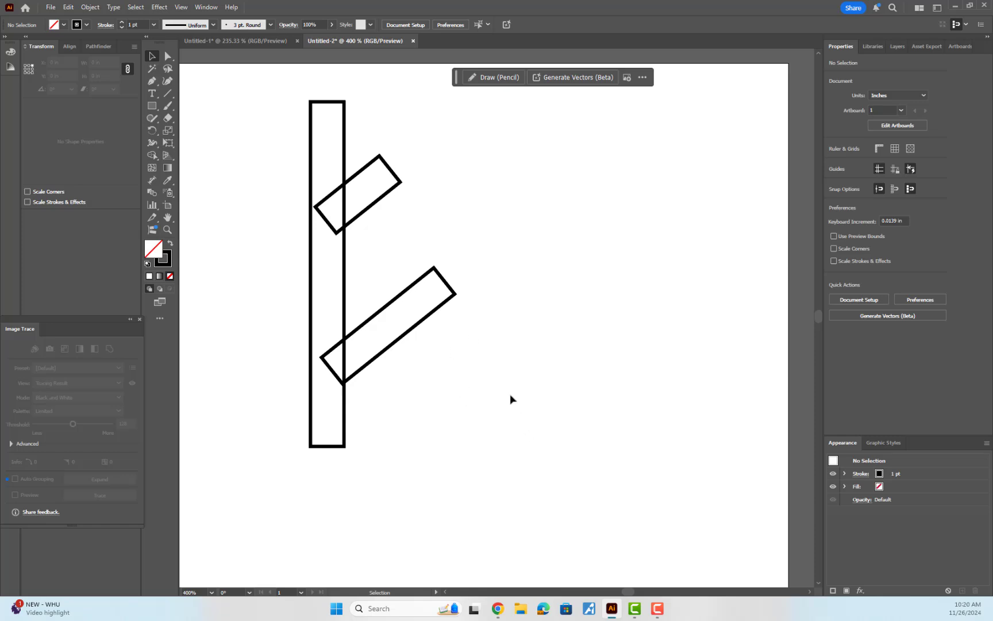
{"action": "left_click_drag", "start_coordinate": [510, 395], "coordinate": [373, 135]}
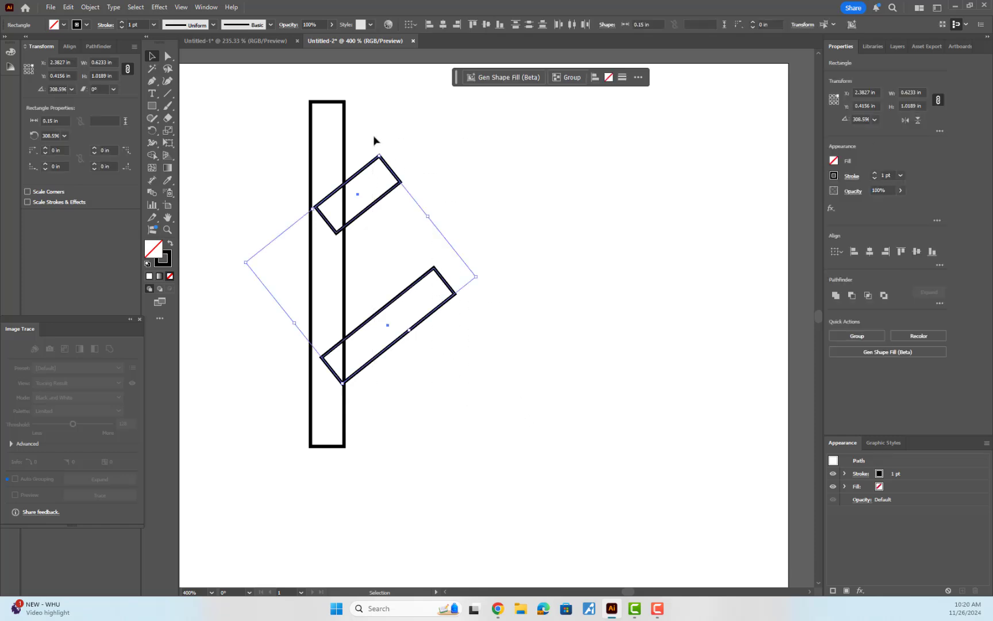
{"action": "left_click", "coordinate": [478, 173]}
{"action": "left_click_drag", "start_coordinate": [481, 324], "coordinate": [371, 158]}
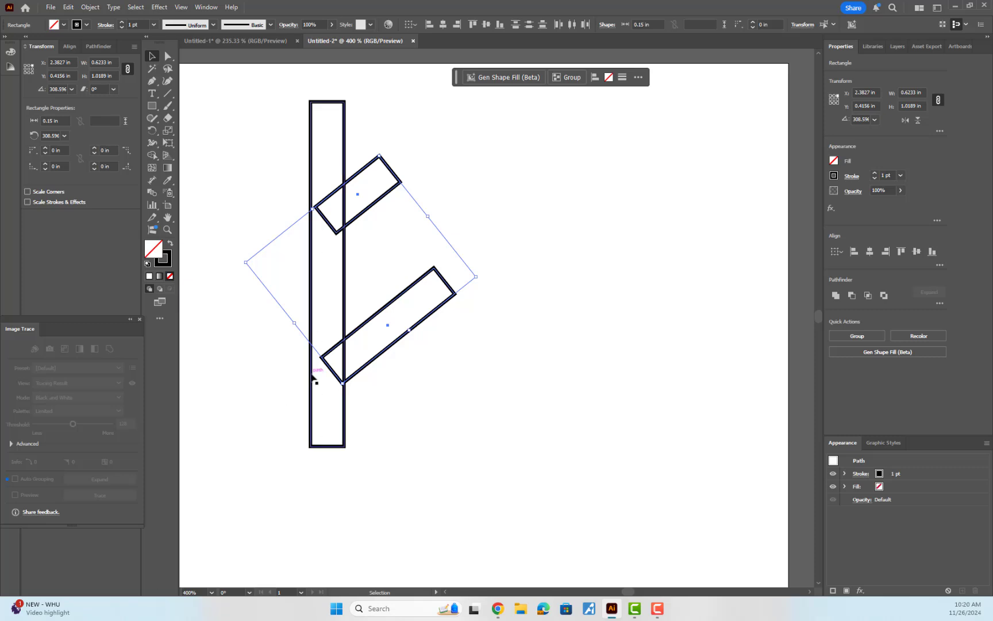
{"action": "right_click", "coordinate": [508, 314]}
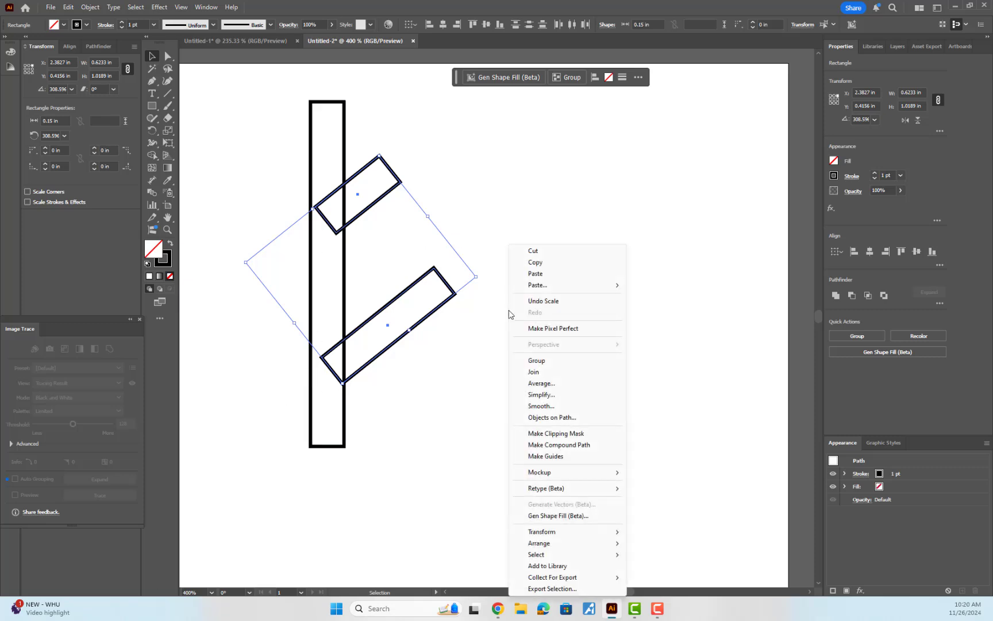
{"action": "mouse_move", "coordinate": [565, 533]}
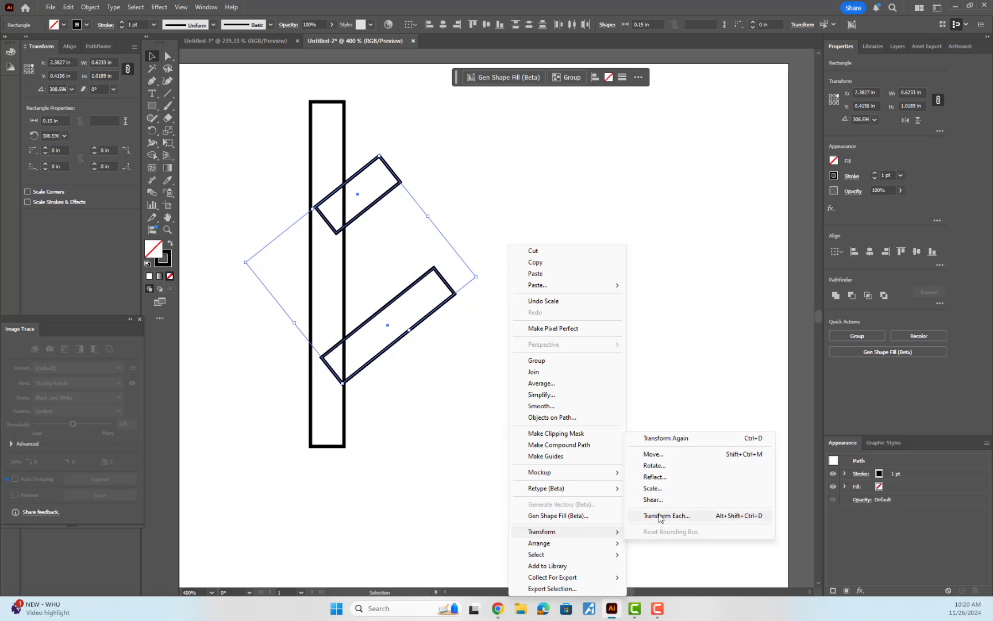
{"action": "left_click", "coordinate": [663, 480]}
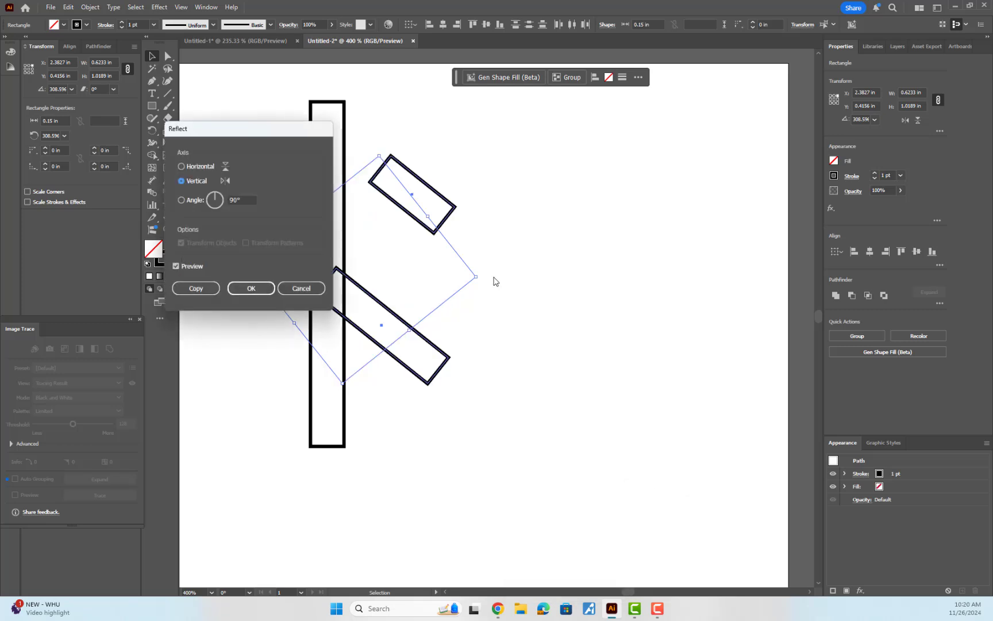
{"action": "left_click", "coordinate": [194, 292]}
Move the mirrored rectangles horizontally left to X 1.8688 in, so their lower ends overlap the bar's left side
{"action": "key", "text": "Left"}
{"action": "key", "text": "Left"}
{"action": "key", "text": "Left"}
{"action": "key", "text": "Left"}
{"action": "key", "text": "Left"}
{"action": "key", "text": "Left"}
{"action": "key", "text": "Left"}
{"action": "key", "text": "Left"}
{"action": "key", "text": "Left"}
{"action": "key", "text": "Left"}
{"action": "key", "text": "Left"}
{"action": "key", "text": "Left"}
{"action": "key", "text": "Left"}
{"action": "key", "text": "Left"}
{"action": "key", "text": "Left"}
{"action": "key", "text": "Left"}
{"action": "key", "text": "Left"}
{"action": "key", "text": "Left"}
{"action": "key", "text": "Left"}
{"action": "key", "text": "Left"}
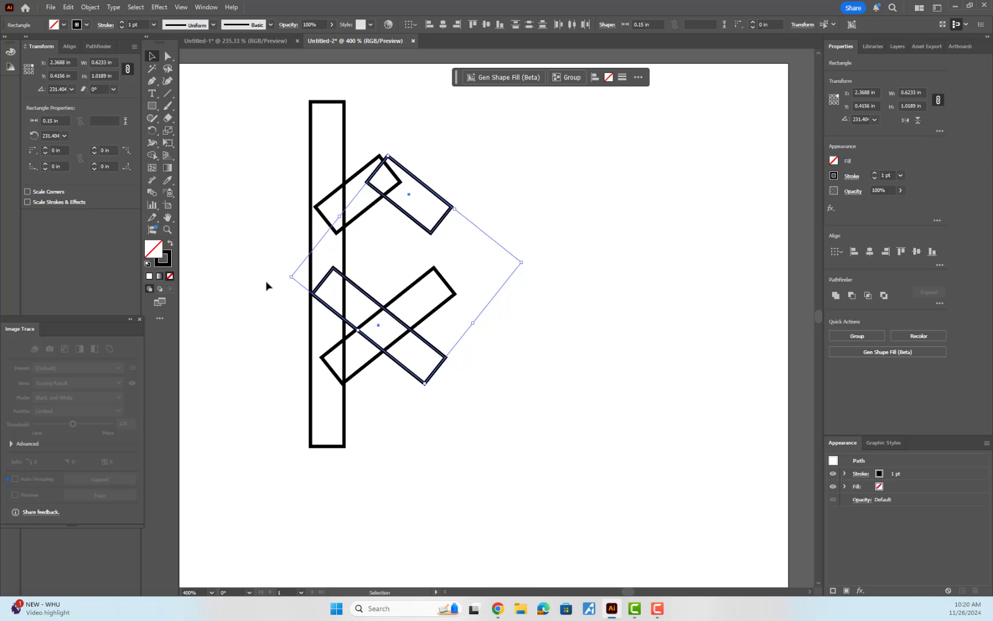
{"action": "key", "text": "Left"}
{"action": "key", "text": "Left"}
{"action": "key", "text": "Left"}
{"action": "key", "text": "Left"}
{"action": "key", "text": "Left"}
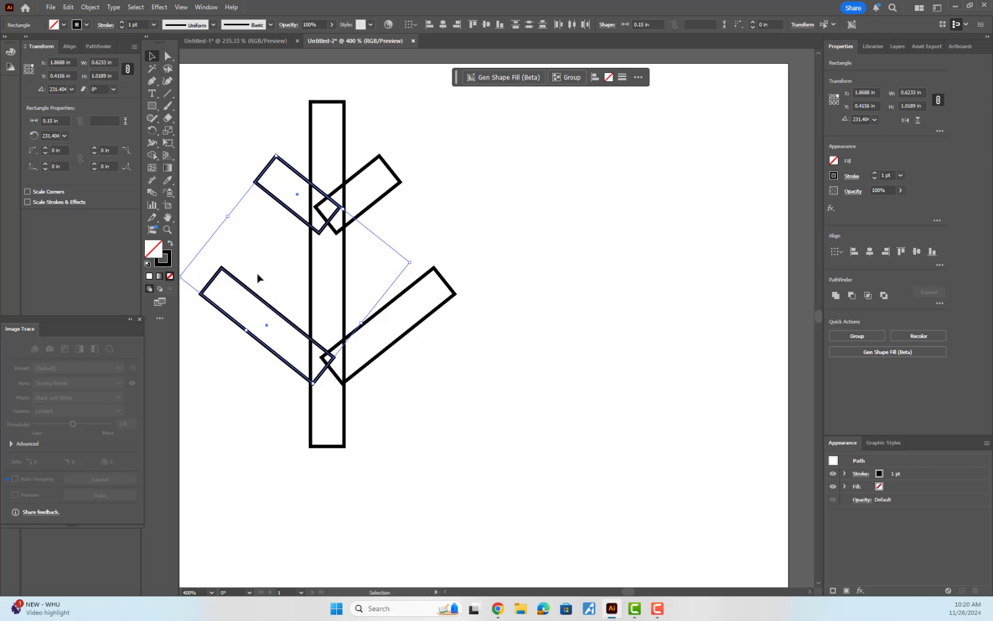
Try shifting the mirrored branches about 0.014 in left at their lower corner on the bar's left edge
{"action": "scroll", "coordinate": [261, 282], "scroll_direction": "up", "scroll_amount": 8}
{"action": "left_click_drag", "start_coordinate": [274, 464], "coordinate": [412, 354]}
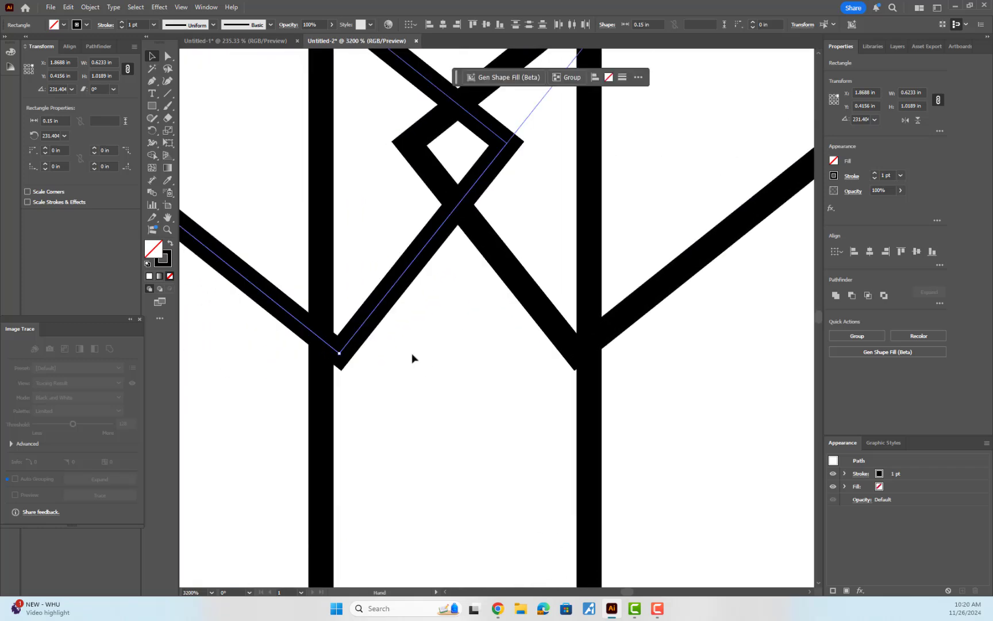
{"action": "key", "text": "Left"}
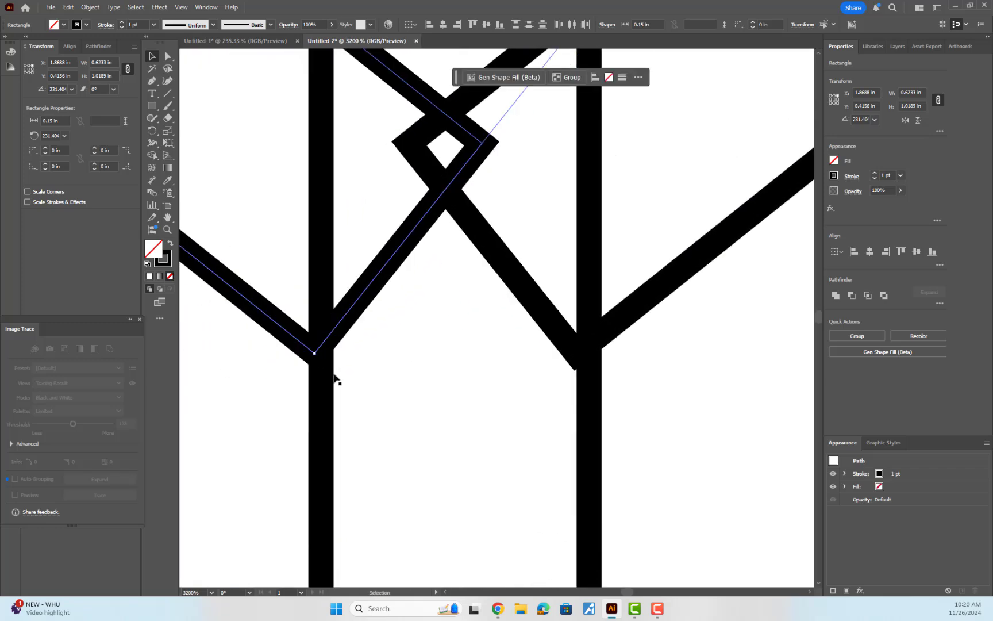
{"action": "key", "text": "Right"}
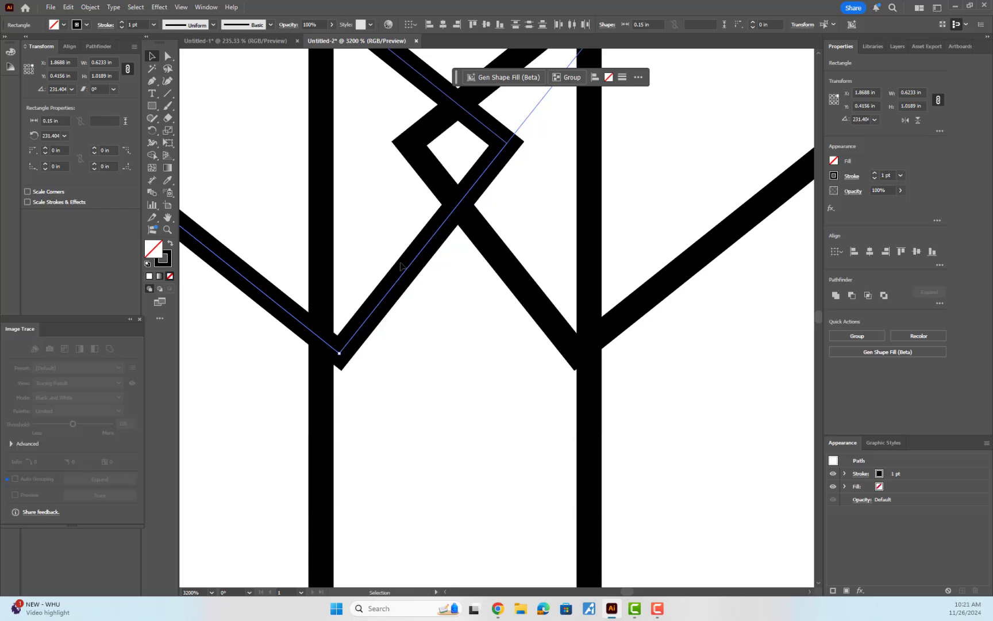
{"action": "left_click_drag", "start_coordinate": [408, 271], "coordinate": [392, 277]}
{"action": "mouse_move", "coordinate": [396, 274]}
{"action": "left_mouse_down"}
{"action": "mouse_move", "coordinate": [397, 256]}
{"action": "mouse_move", "coordinate": [396, 274]}
{"action": "left_mouse_up"}
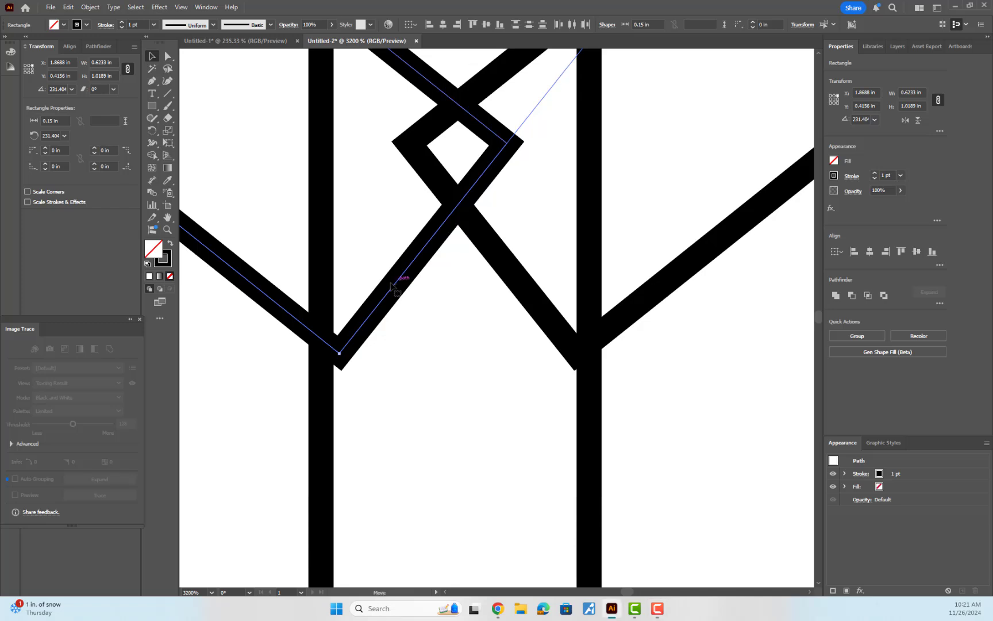
{"action": "mouse_move", "coordinate": [398, 284]}
{"action": "left_mouse_down"}
{"action": "mouse_move", "coordinate": [349, 273]}
{"action": "mouse_move", "coordinate": [380, 276]}
{"action": "mouse_move", "coordinate": [390, 292]}
{"action": "left_mouse_up"}
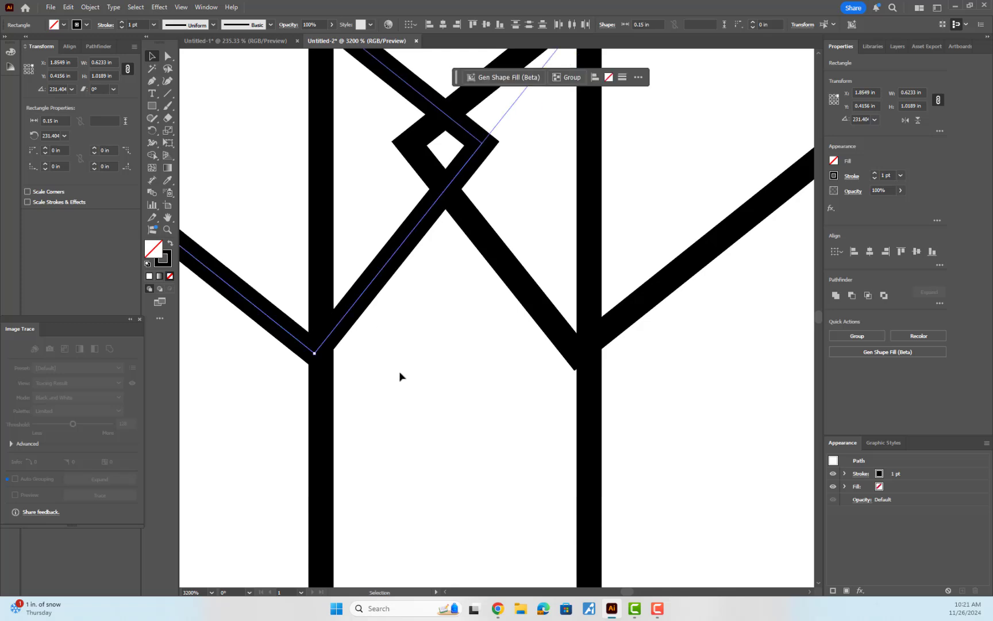
{"action": "scroll", "coordinate": [501, 346], "scroll_direction": "down", "scroll_amount": 1}
{"action": "scroll", "coordinate": [502, 345], "scroll_direction": "down", "scroll_amount": 2}
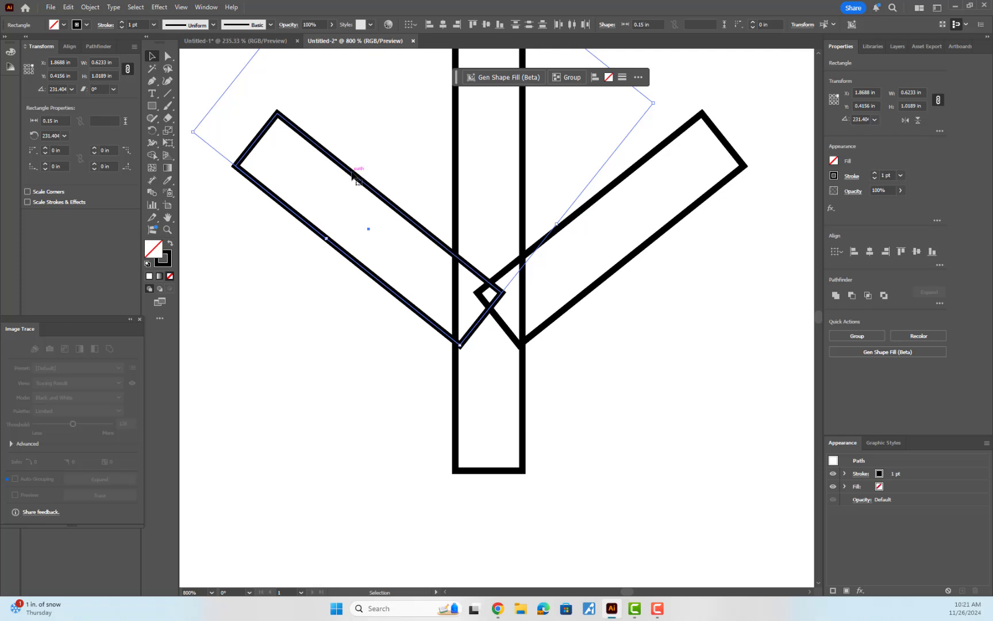
{"action": "key", "text": "space"}
{"action": "left_click_drag", "start_coordinate": [461, 222], "coordinate": [461, 341]}
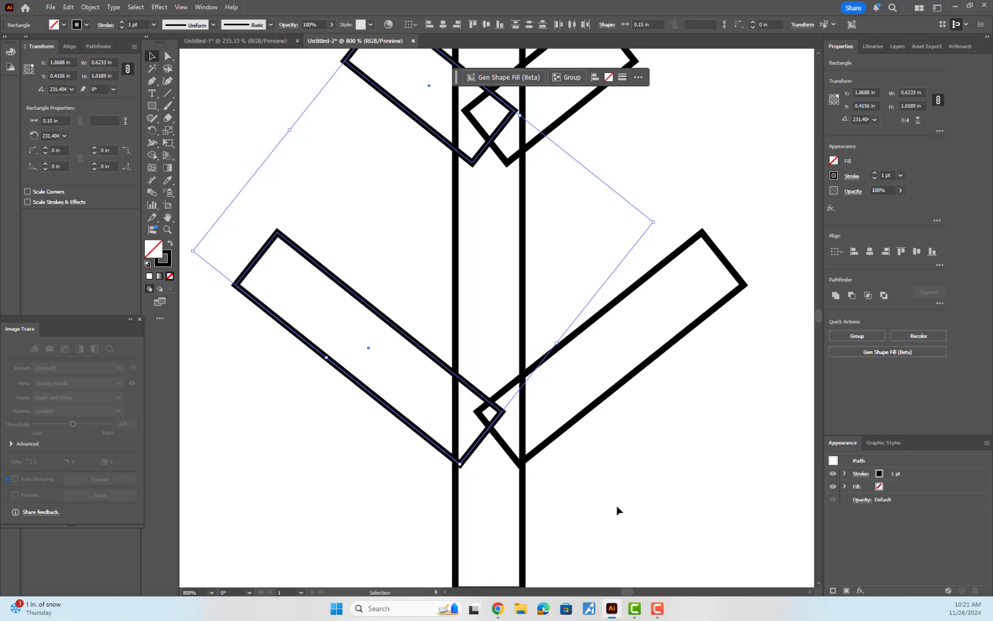
{"action": "scroll", "coordinate": [577, 493], "scroll_direction": "down", "scroll_amount": 3, "text": "alt"}
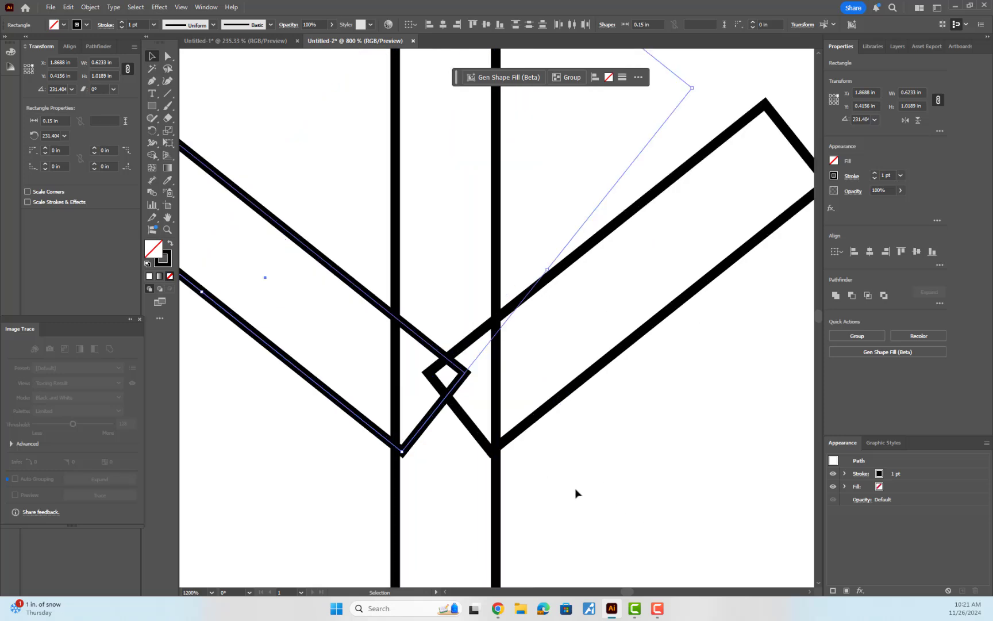
{"action": "left_click", "coordinate": [595, 422]}
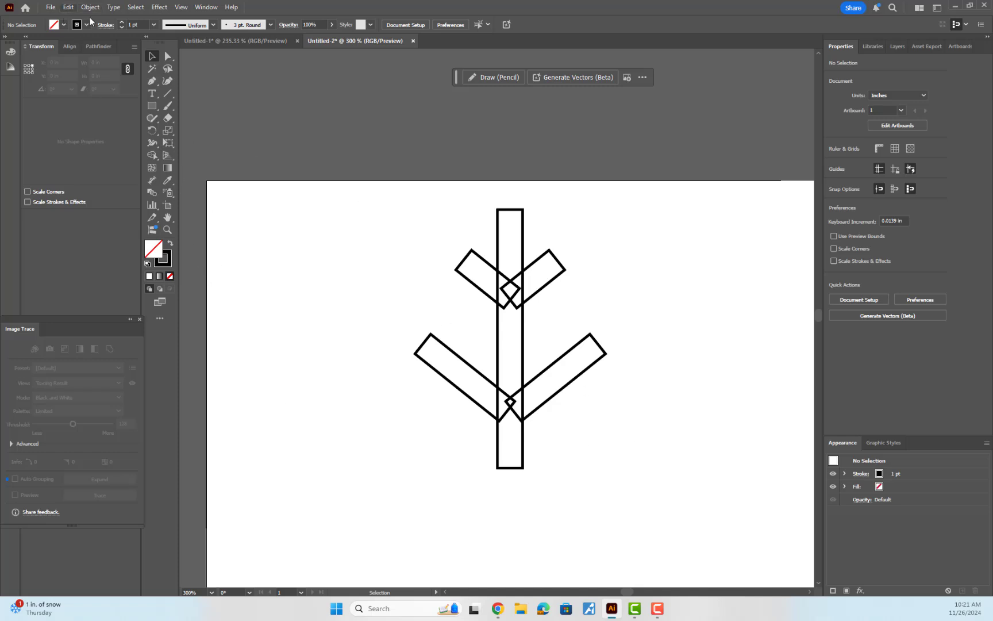
Select the bar with all four branches and turn it into a radial repeat
{"action": "scroll", "coordinate": [648, 472], "scroll_direction": "down", "scroll_amount": 4}
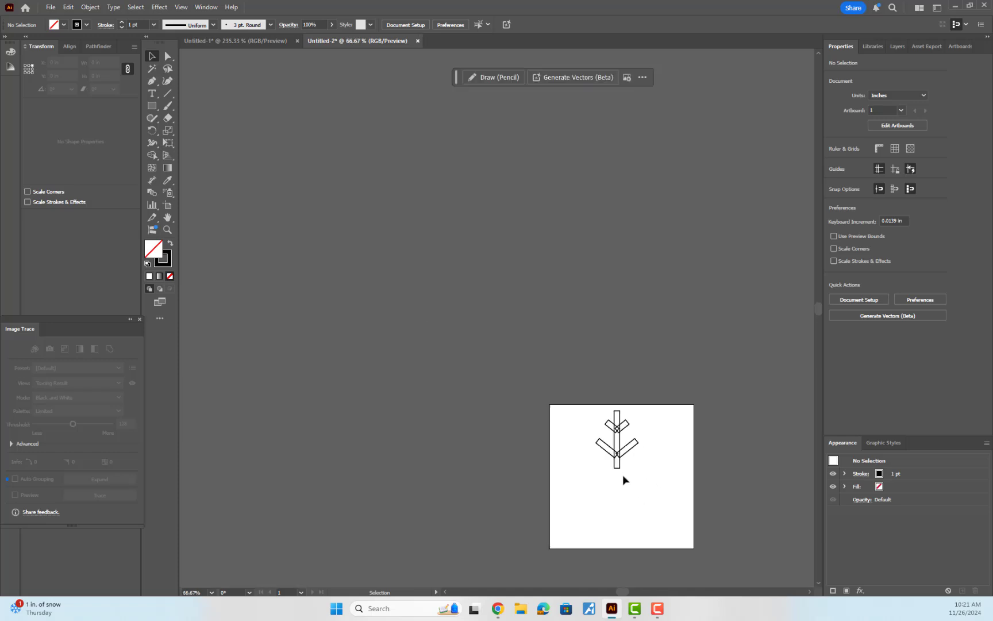
{"action": "scroll", "coordinate": [622, 476], "scroll_direction": "up", "scroll_amount": 2}
{"action": "left_click_drag", "start_coordinate": [665, 476], "coordinate": [541, 315]}
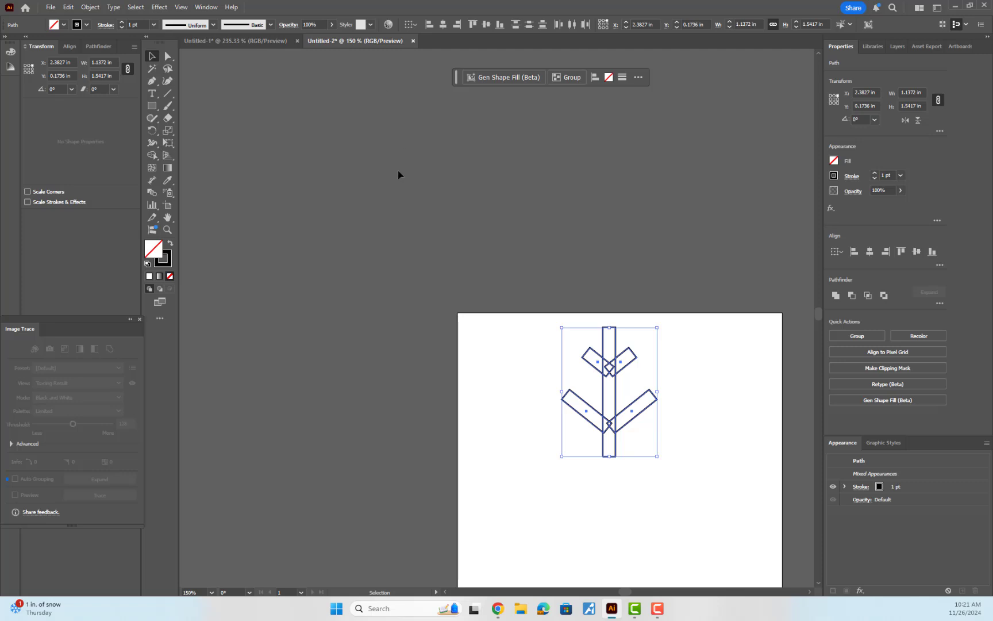
{"action": "left_click", "coordinate": [91, 7]}
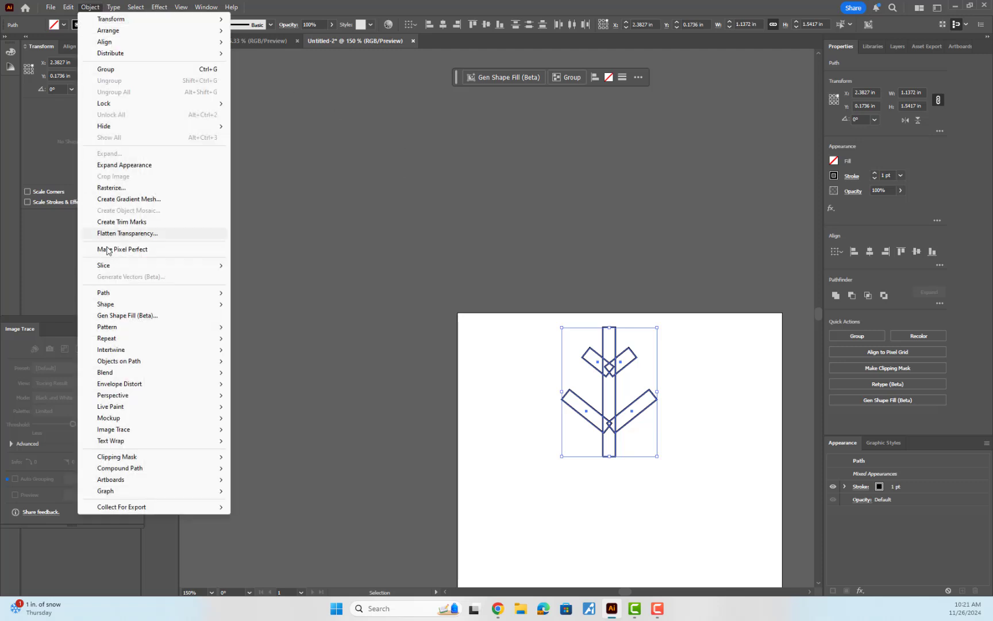
{"action": "mouse_move", "coordinate": [126, 344]}
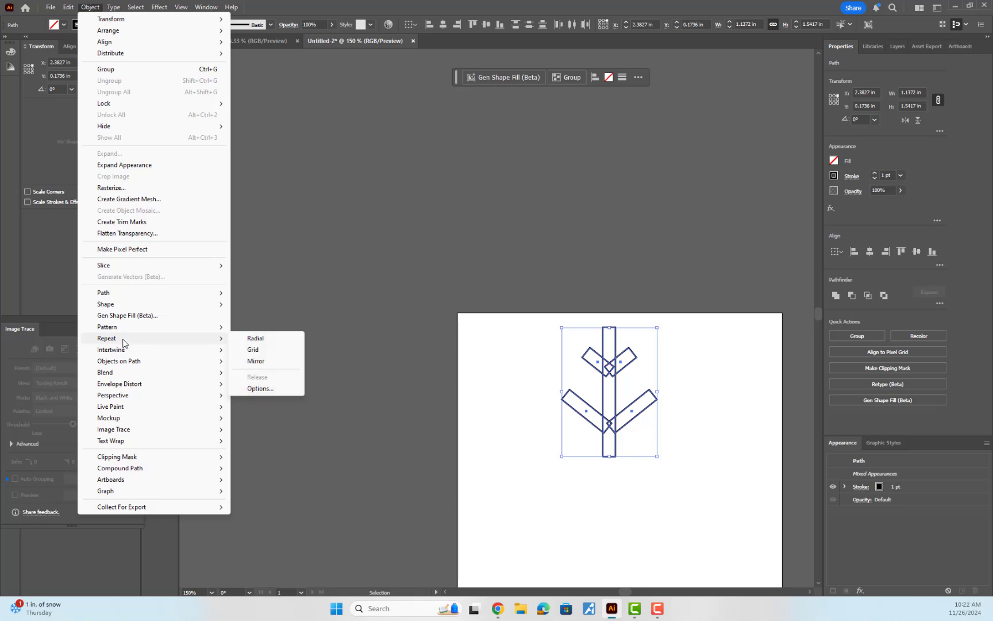
{"action": "left_click", "coordinate": [256, 338]}
{"action": "scroll", "coordinate": [718, 445], "scroll_direction": "down", "scroll_amount": 3}
{"action": "scroll", "coordinate": [719, 445], "scroll_direction": "right", "scroll_amount": 2}
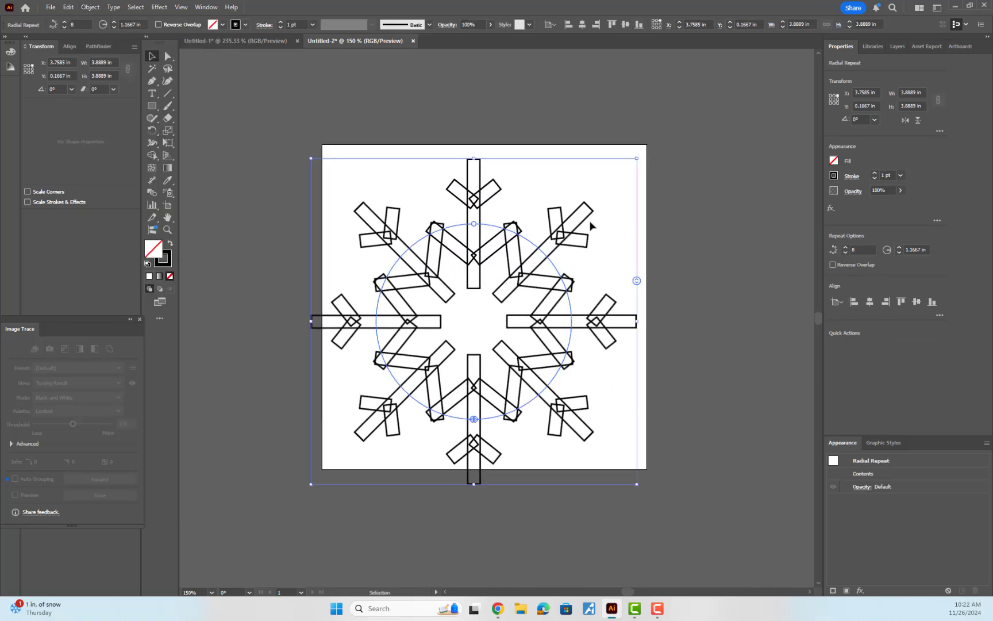
Set the radial repeat to 6 instances
{"action": "left_click", "coordinate": [865, 249]}
{"action": "type", "text": "6"}
{"action": "key", "text": "Return"}
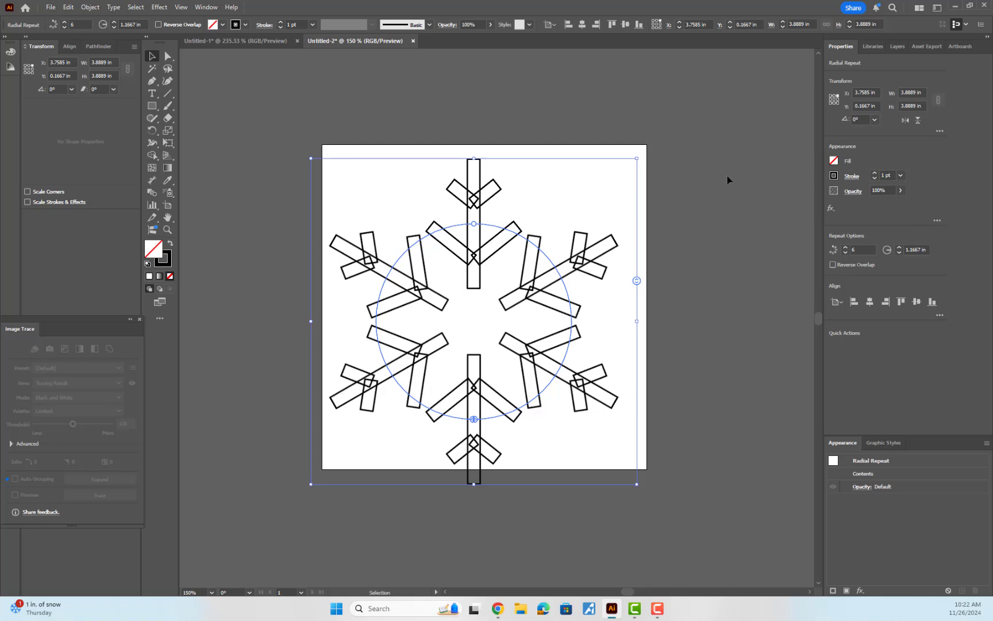
{"action": "left_click", "coordinate": [732, 204]}
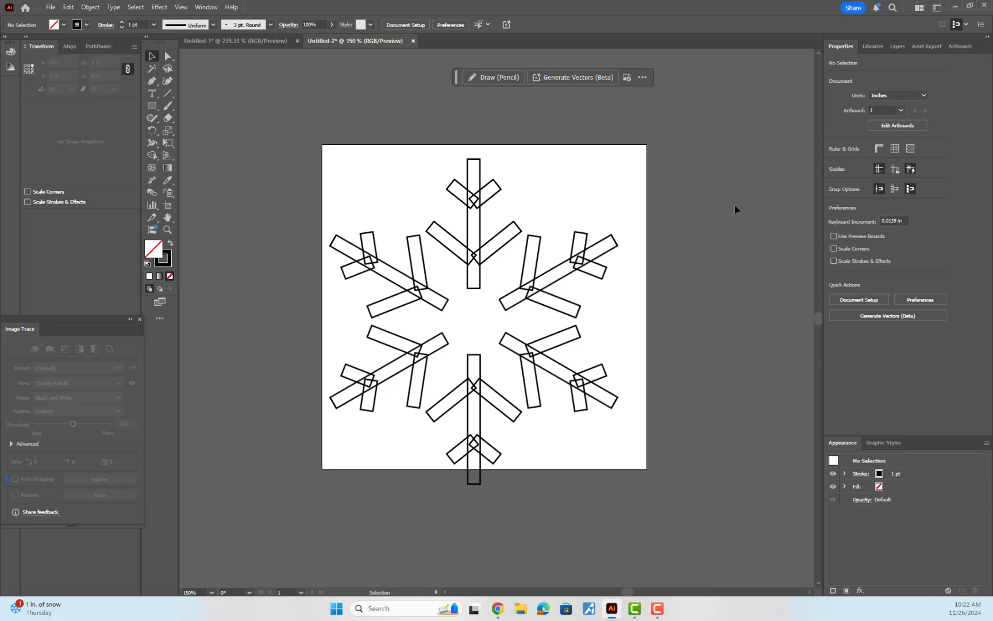
Expand the radial repeat with Object and Fill enabled, and unite the overlapping rectangles of the arms
{"action": "left_click", "coordinate": [596, 404]}
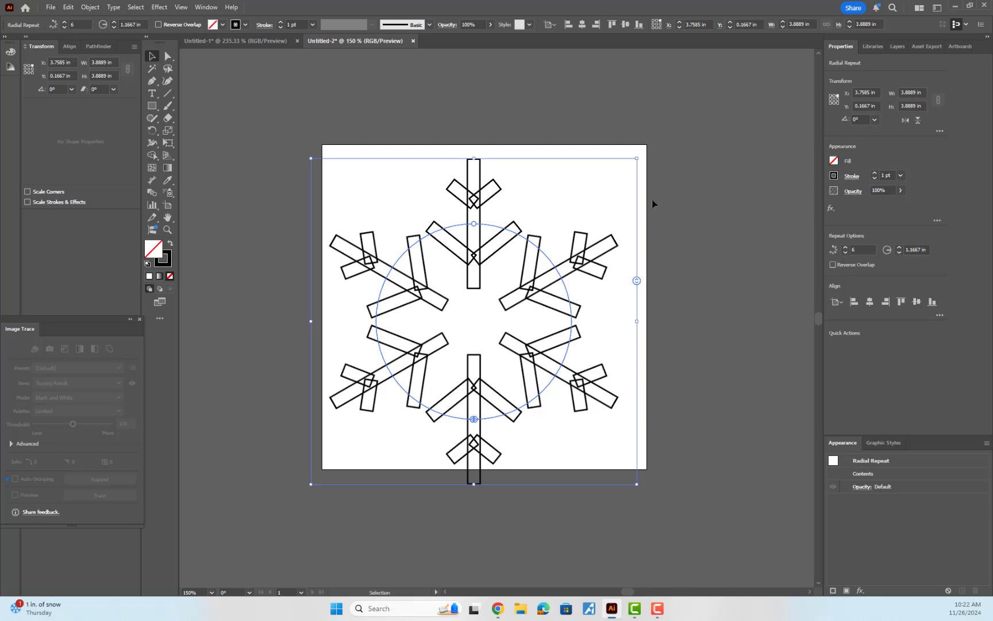
{"action": "left_click", "coordinate": [662, 371]}
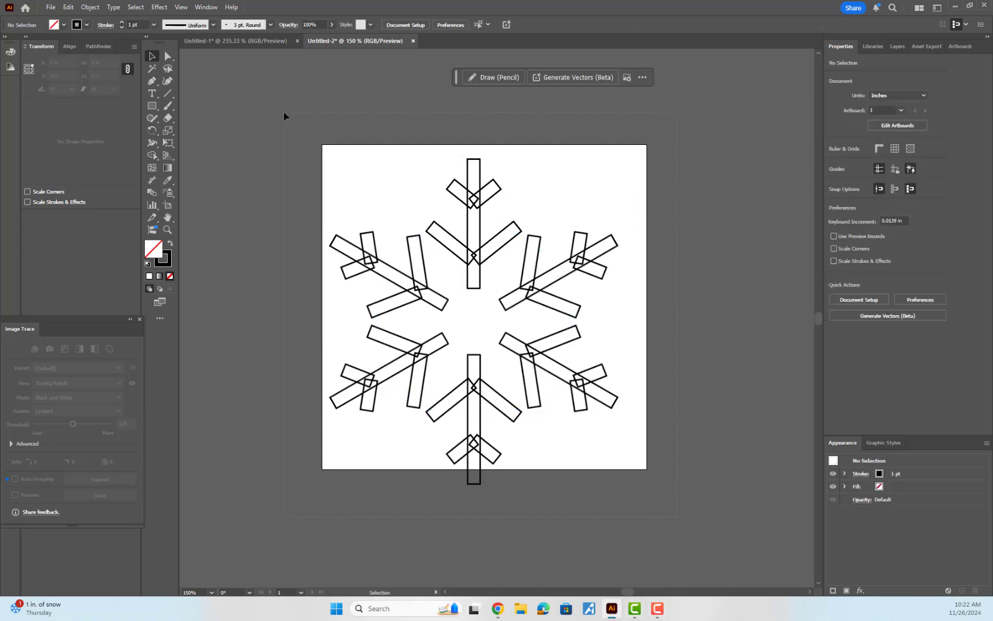
{"action": "key", "text": "ctrl+a"}
{"action": "left_click", "coordinate": [90, 7]}
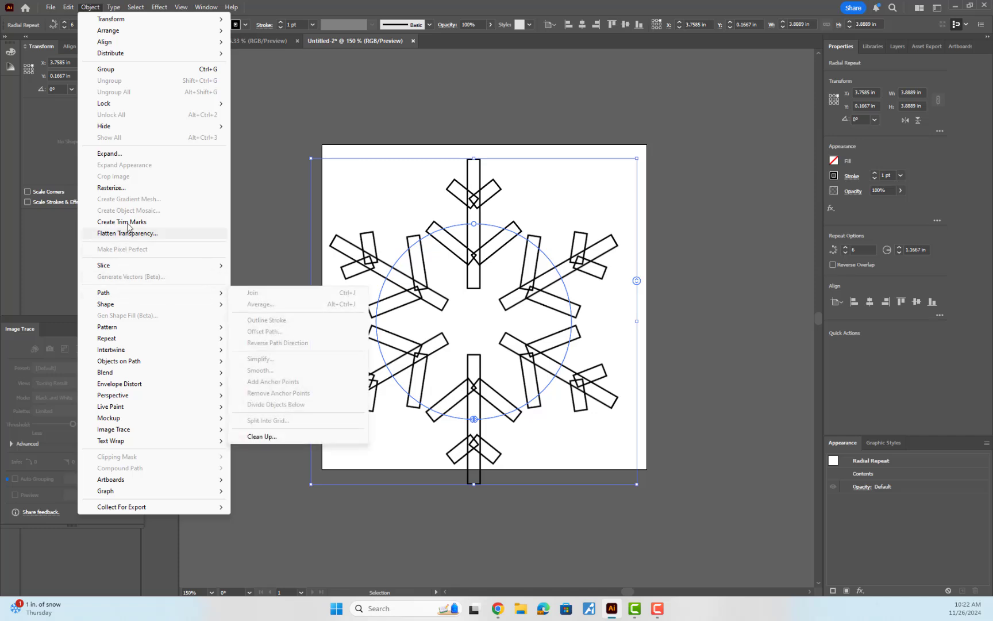
{"action": "left_click", "coordinate": [109, 153]}
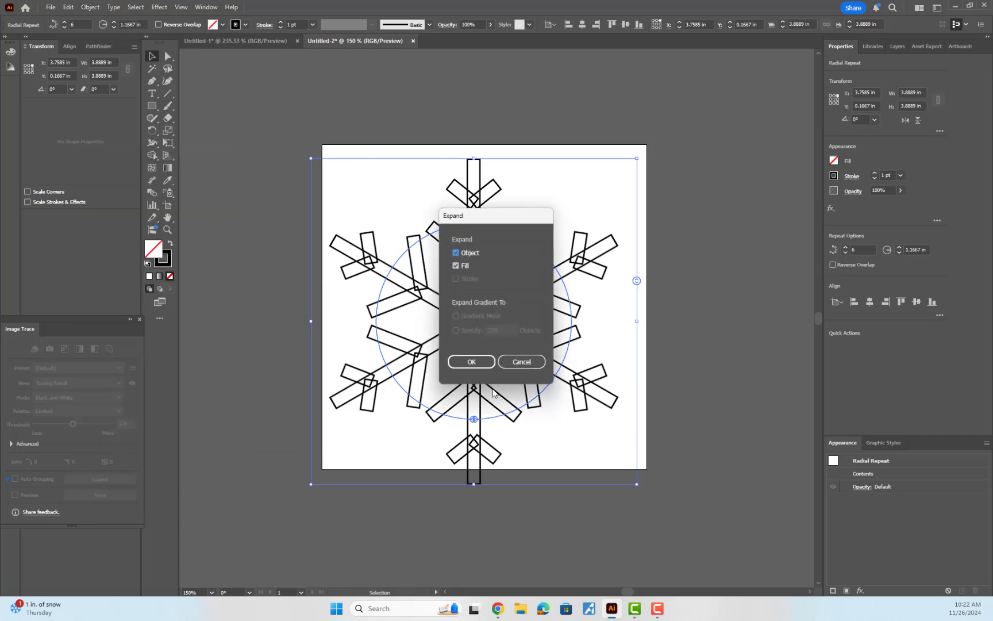
{"action": "left_click", "coordinate": [472, 362]}
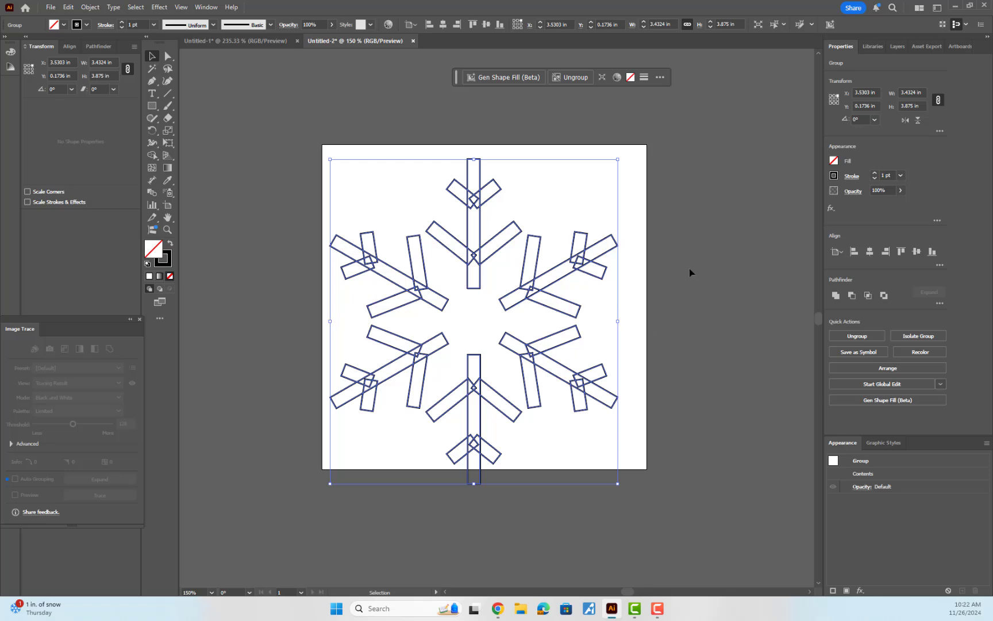
{"action": "left_click", "coordinate": [835, 296]}
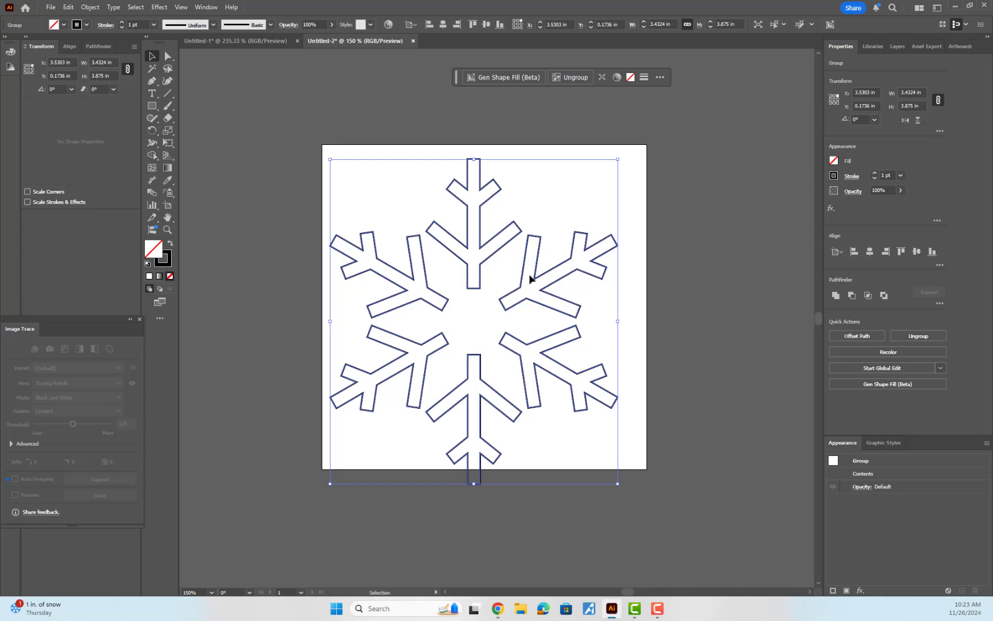
Scale the snowflake group proportionally to a height of 3.75 in and center it on the artboard
{"action": "mouse_move", "coordinate": [534, 275]}
{"action": "left_mouse_down"}
{"action": "mouse_move", "coordinate": [545, 257]}
{"action": "mouse_move", "coordinate": [534, 275]}
{"action": "left_mouse_up"}
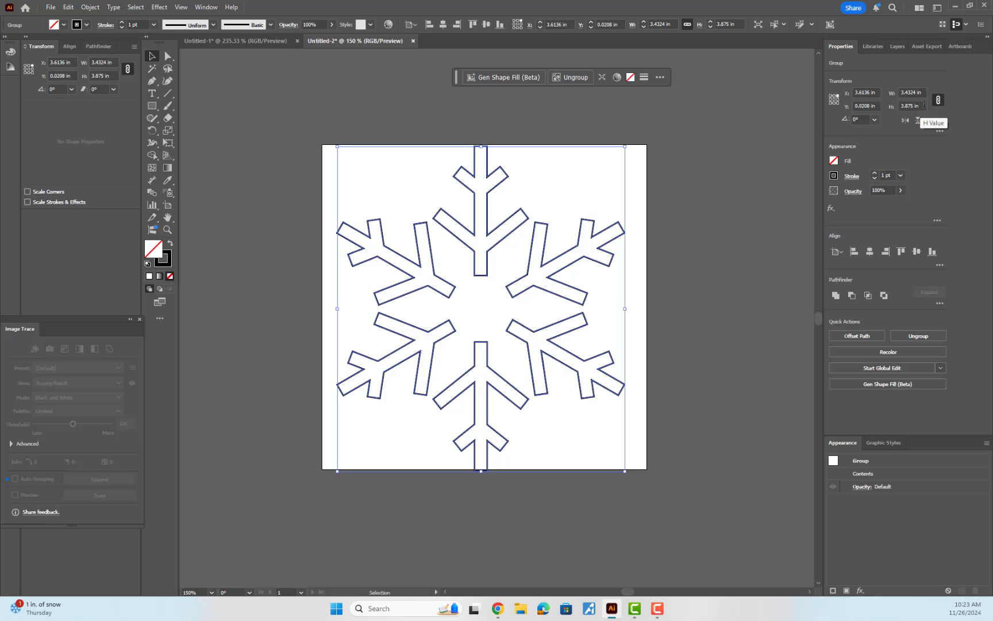
{"action": "left_click", "coordinate": [911, 106]}
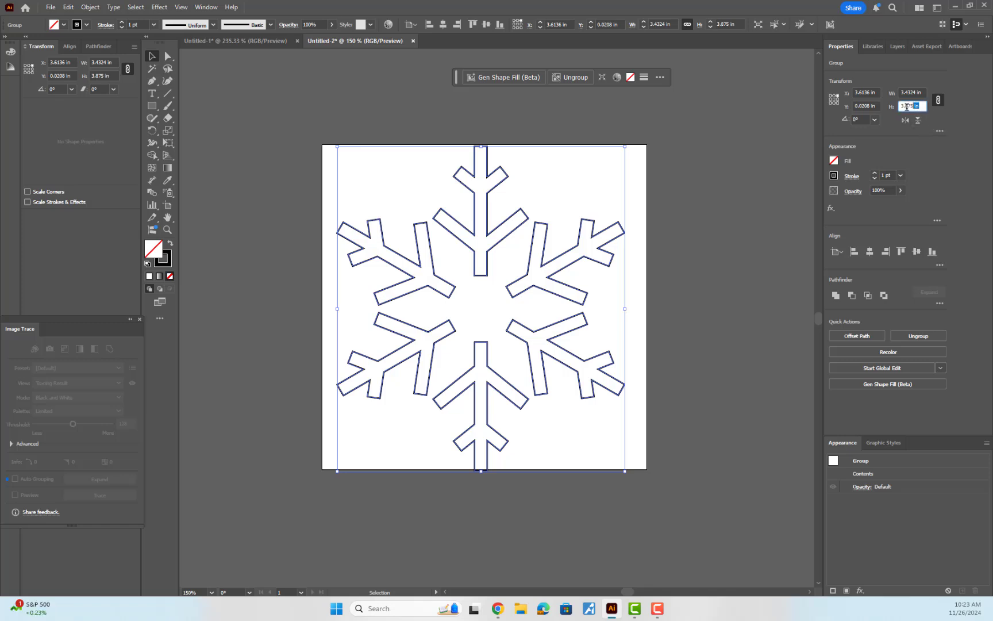
{"action": "type", "text": "3.75"}
{"action": "key", "text": "Return"}
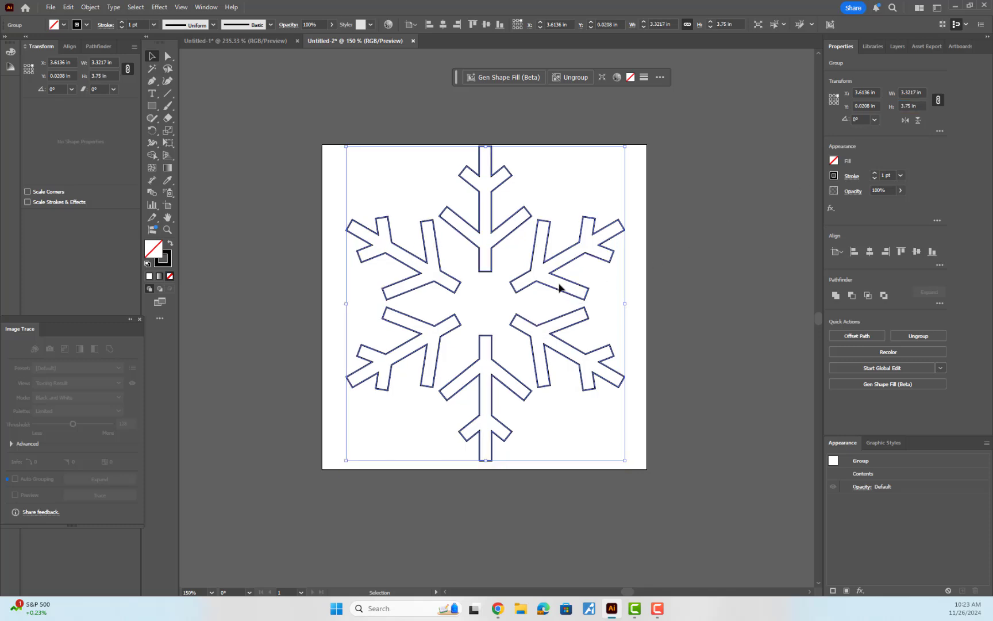
{"action": "left_click_drag", "start_coordinate": [535, 283], "coordinate": [534, 287]}
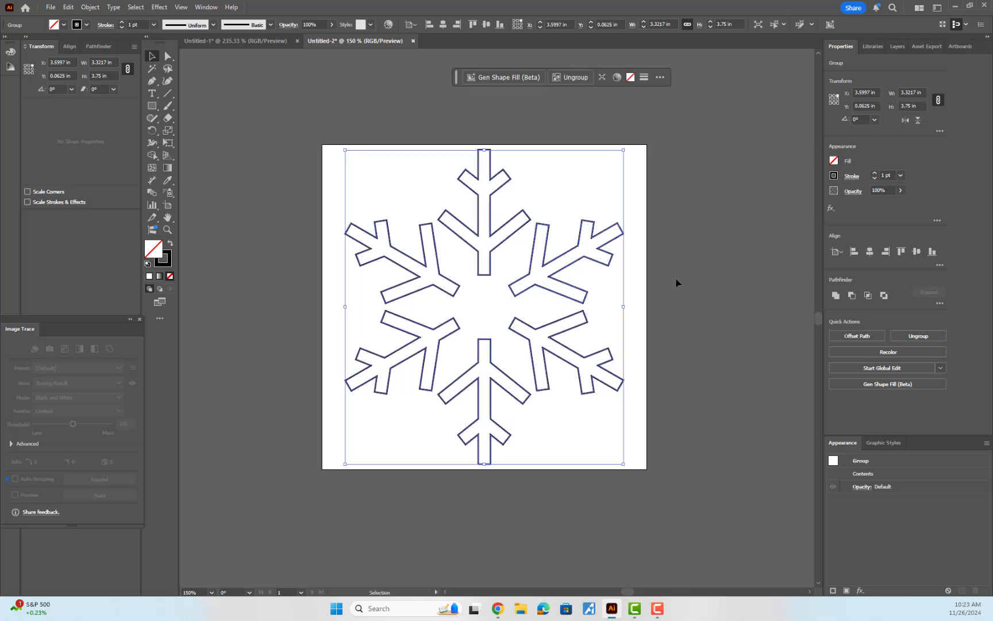
{"action": "left_click", "coordinate": [691, 246]}
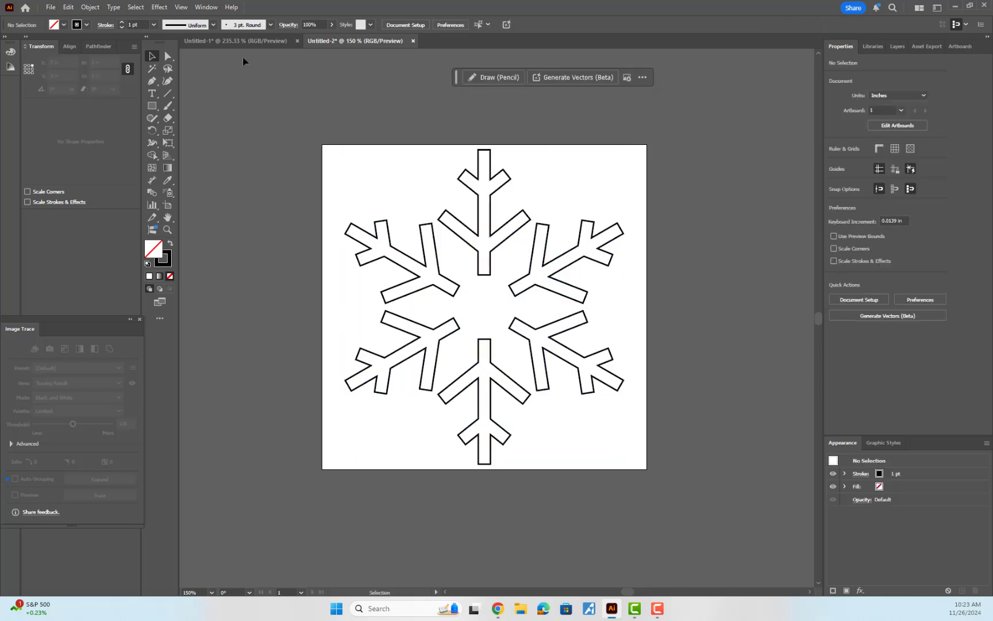
Draw a small circle about 0.097 in across inside the tip of the snowflake's upper vertical arm
{"action": "left_click", "coordinate": [152, 106]}
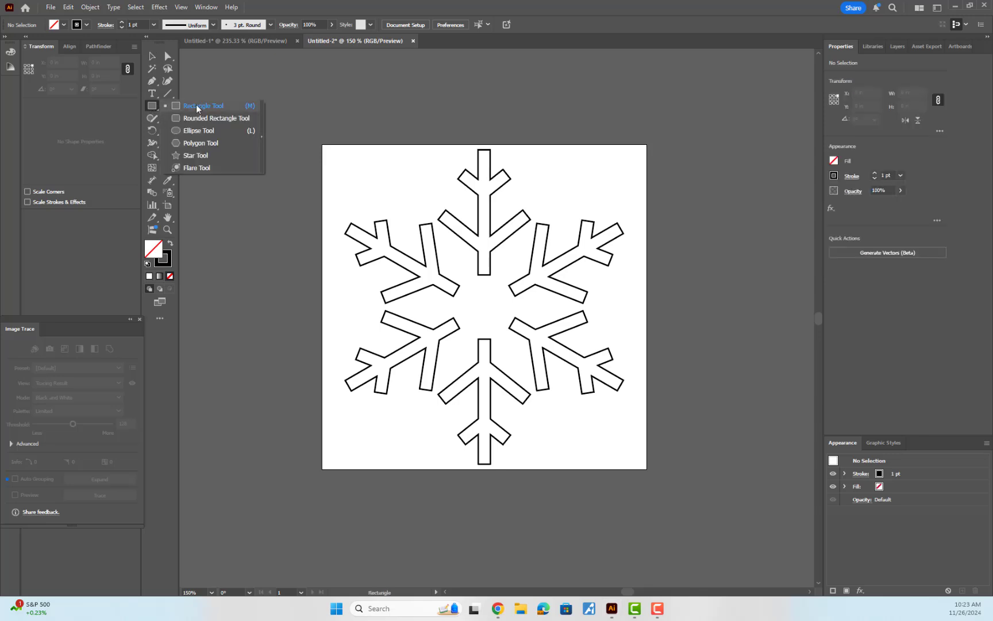
{"action": "left_click", "coordinate": [194, 131]}
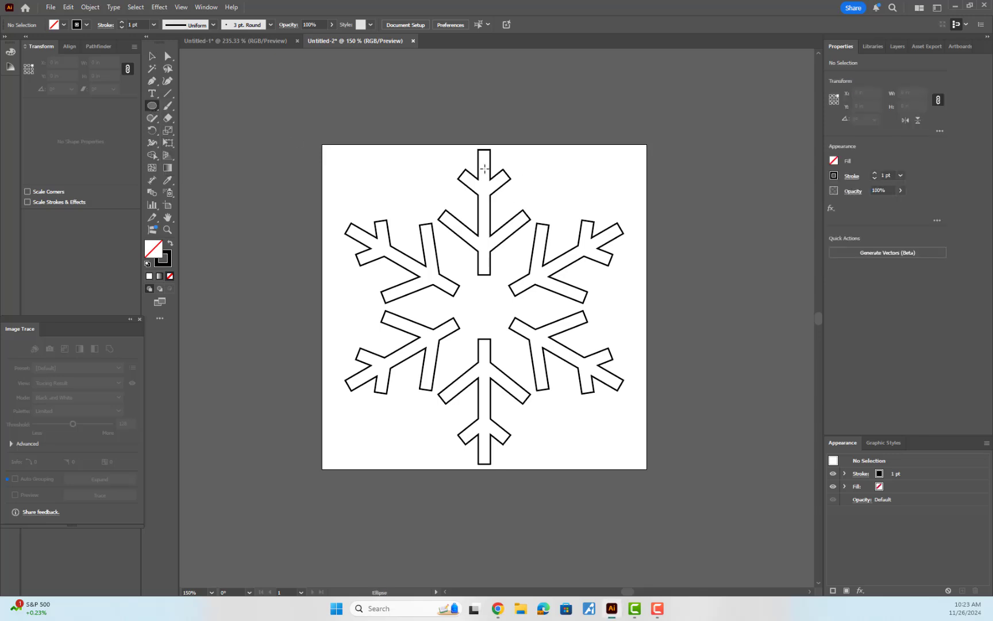
{"action": "scroll", "coordinate": [484, 167], "scroll_direction": "up", "scroll_amount": 5}
{"action": "left_click_drag", "start_coordinate": [480, 179], "coordinate": [521, 132]}
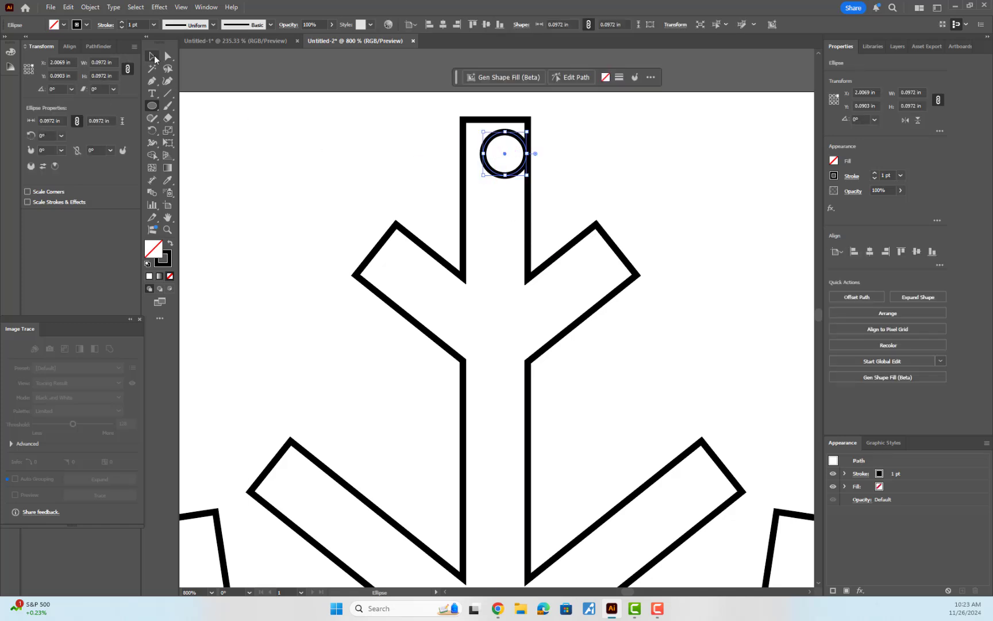
Set the small circle's width and height to 0.1 in and move it to roughly the middle of the arm's tip
{"action": "left_click", "coordinate": [919, 93]}
{"action": "key", "text": "BackSpace"}
{"action": "type", "text": "0.1"}
{"action": "key", "text": "Return"}
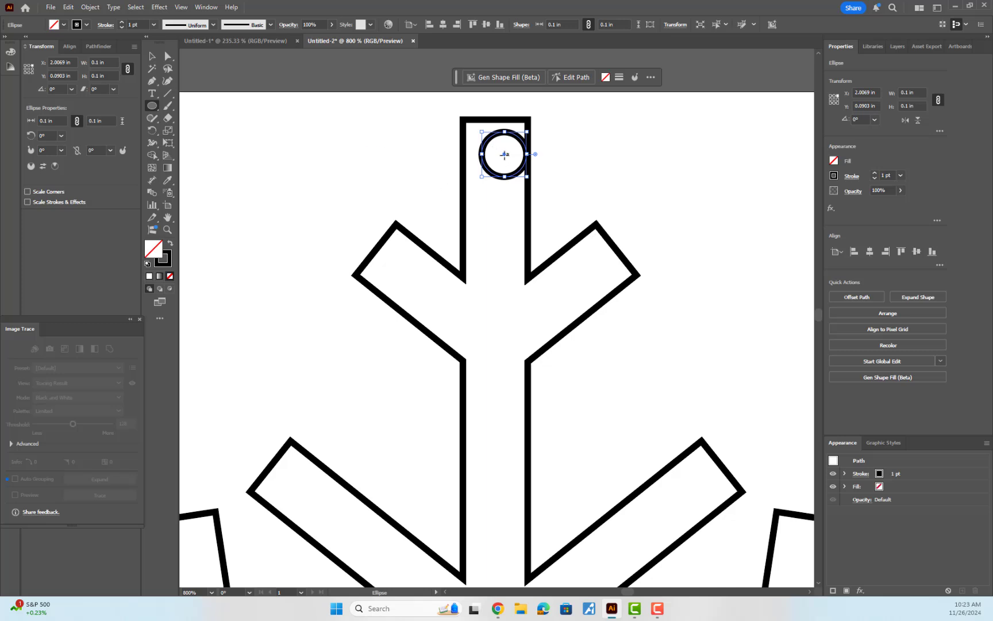
{"action": "left_click_drag", "start_coordinate": [504, 154], "coordinate": [496, 159]}
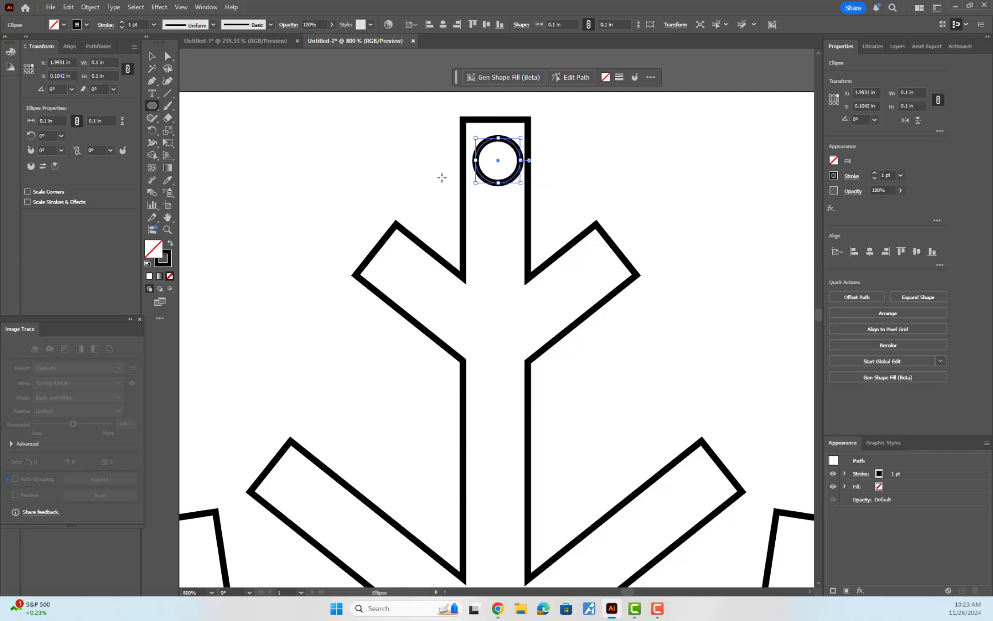
Select the small circle together with the snowflake and align their horizontal centers
{"action": "scroll", "coordinate": [454, 247], "scroll_direction": "down", "scroll_amount": 5}
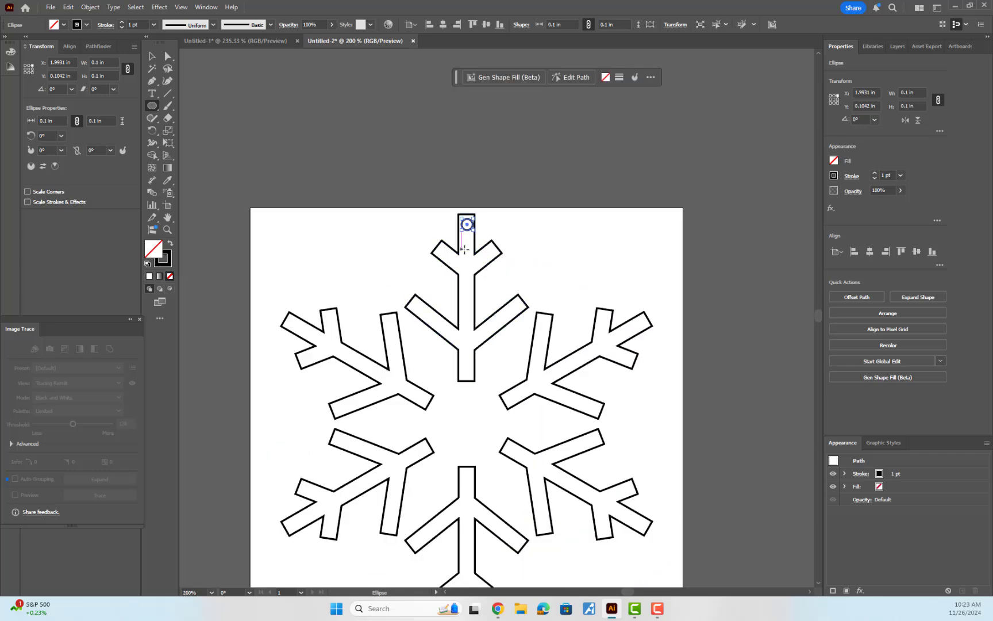
{"action": "scroll", "coordinate": [460, 253], "scroll_direction": "up", "scroll_amount": 2}
{"action": "scroll", "coordinate": [471, 264], "scroll_direction": "down", "scroll_amount": 4}
{"action": "scroll", "coordinate": [431, 287], "scroll_direction": "up", "scroll_amount": 3}
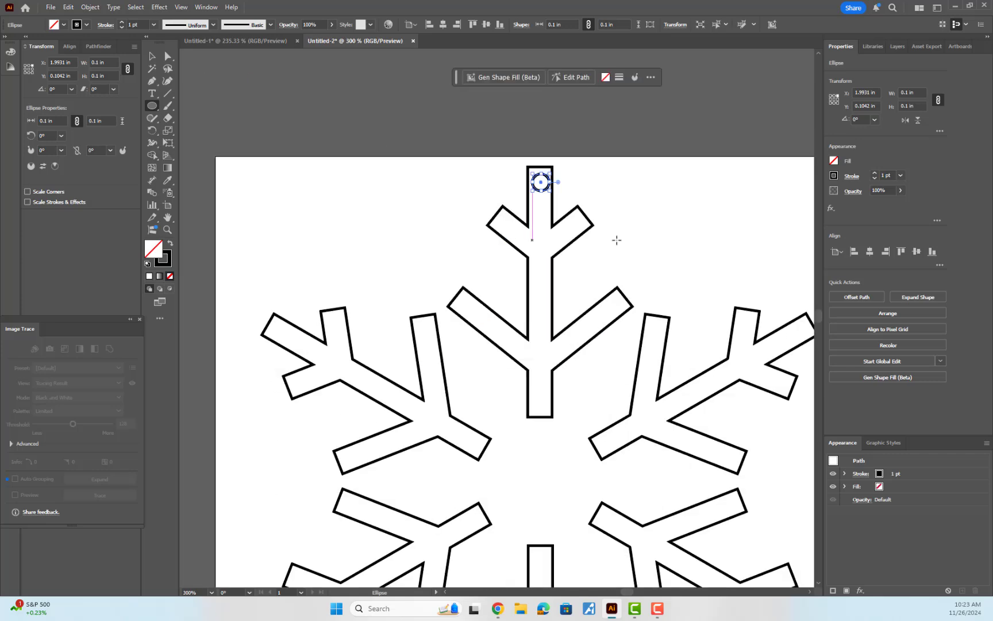
{"action": "left_click", "coordinate": [154, 55]}
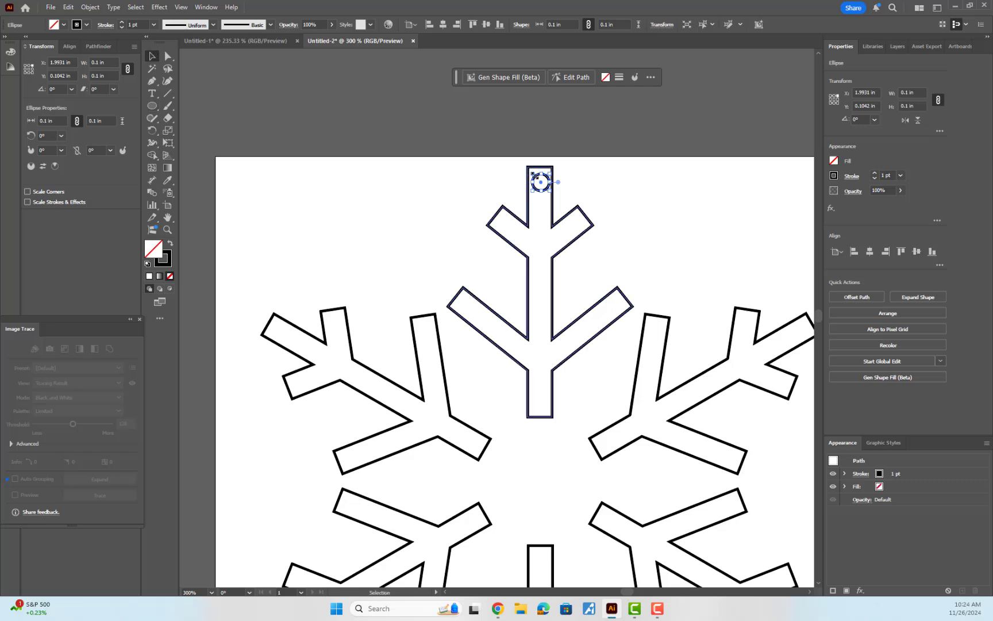
{"action": "left_click", "coordinate": [617, 183]}
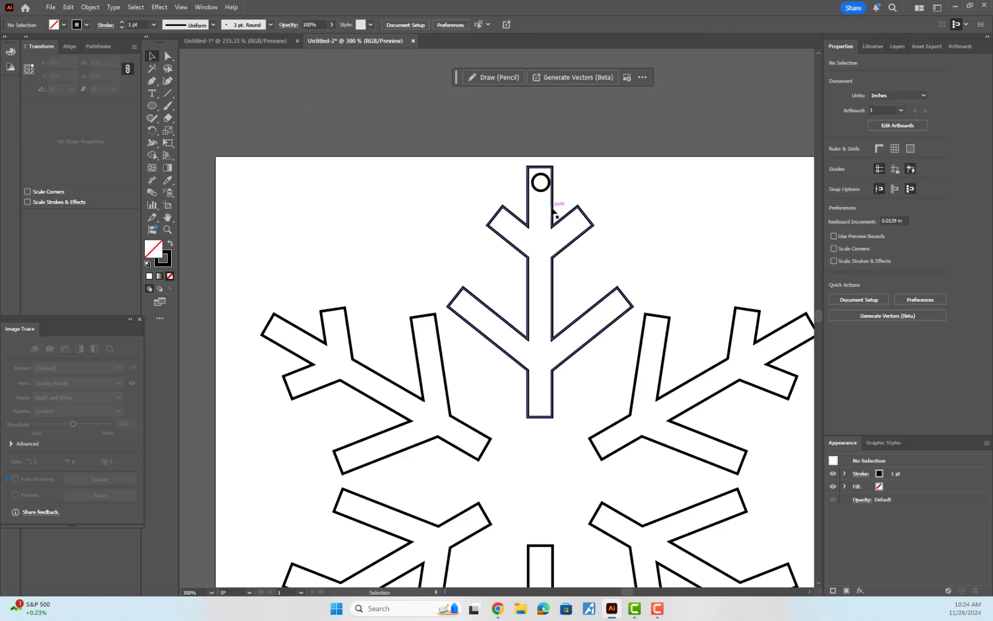
{"action": "left_click", "coordinate": [569, 246]}
{"action": "scroll", "coordinate": [589, 310], "scroll_direction": "down", "scroll_amount": 2}
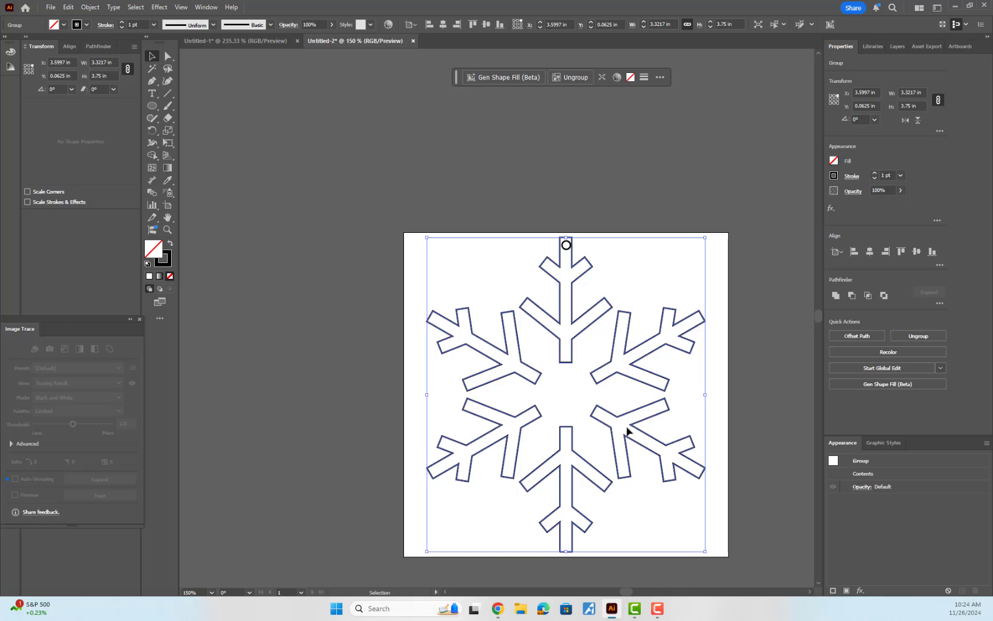
{"action": "left_click", "coordinate": [566, 248]}
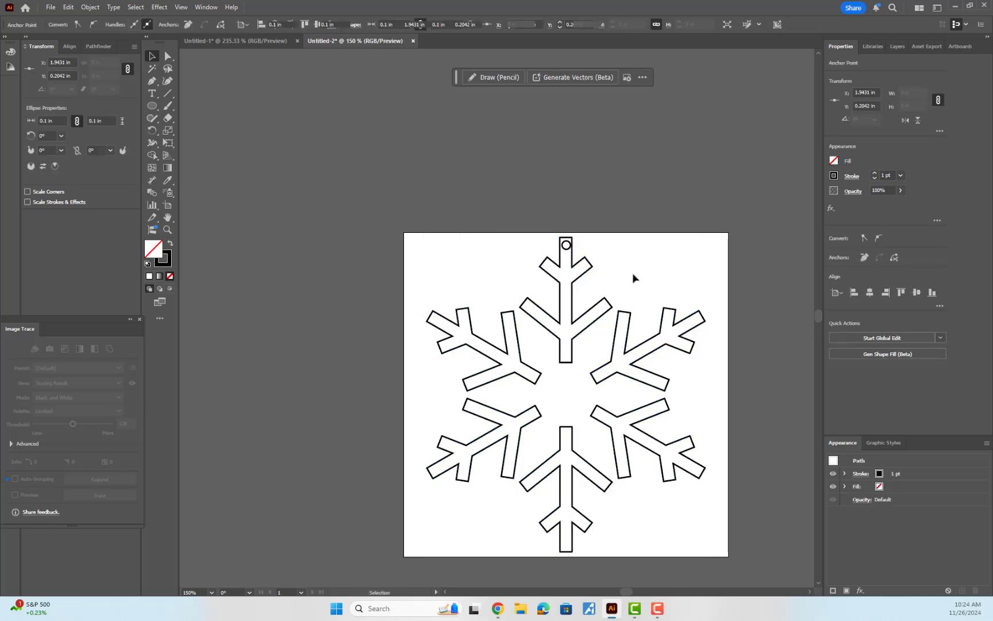
{"action": "left_click_drag", "start_coordinate": [634, 278], "coordinate": [536, 232]}
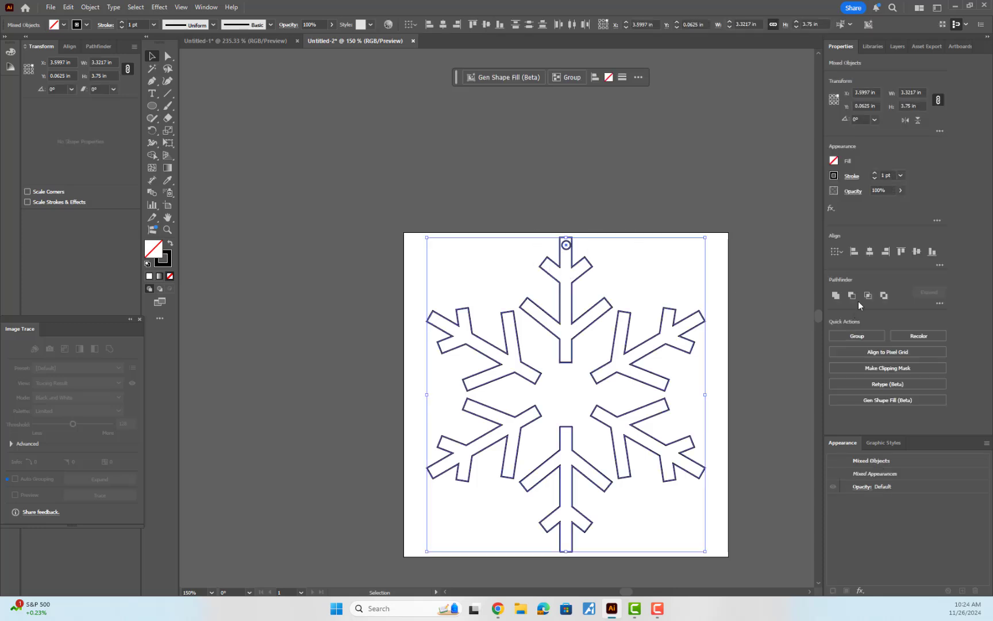
{"action": "left_click", "coordinate": [872, 252]}
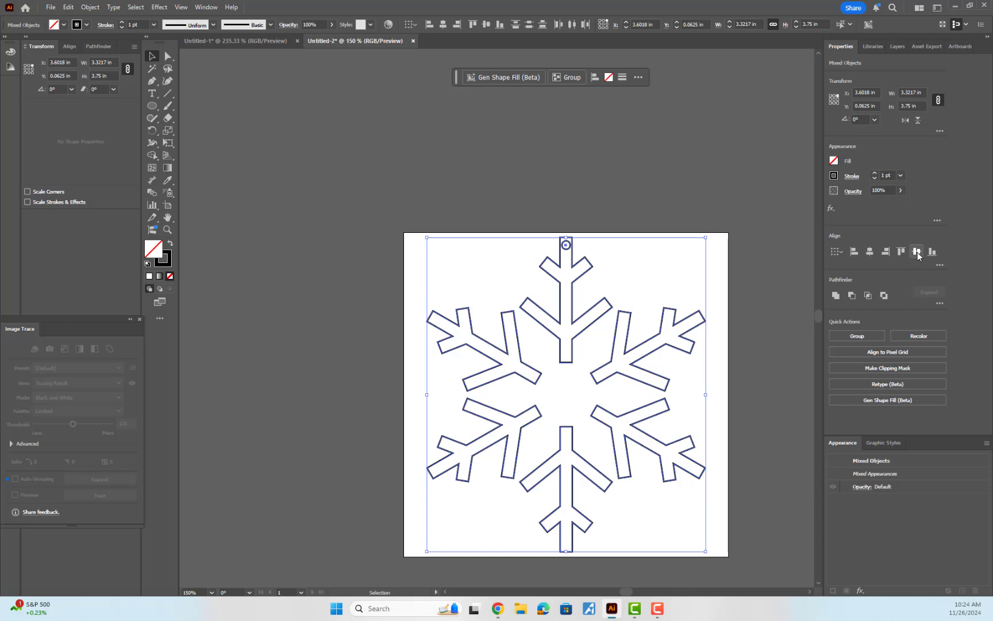
Try aligning the small circle and the snowflake to their vertical centers, and undo that alignment
{"action": "left_click", "coordinate": [917, 251]}
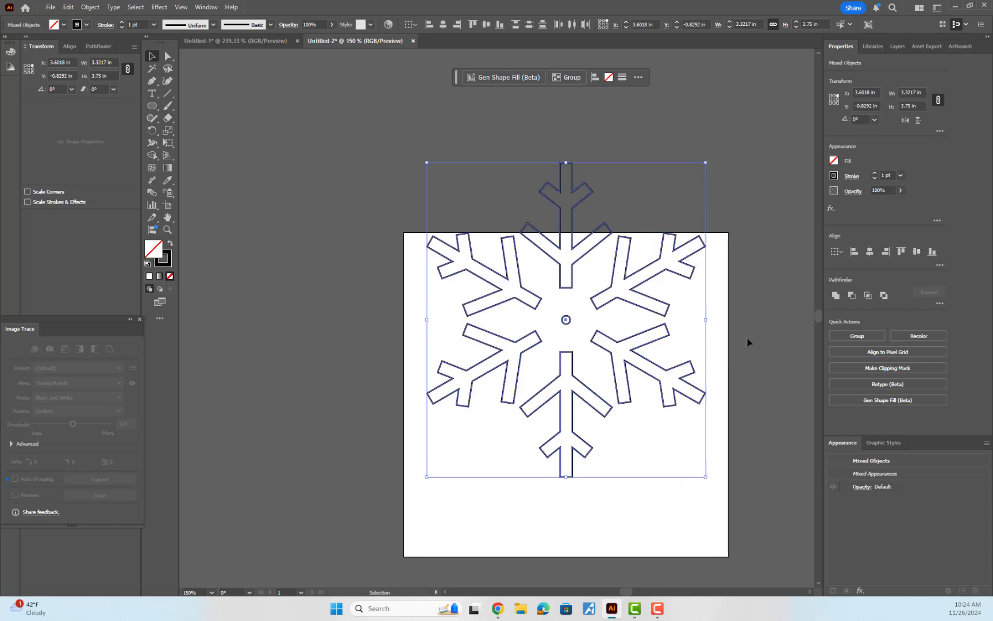
{"action": "key", "text": "ctrl+z"}
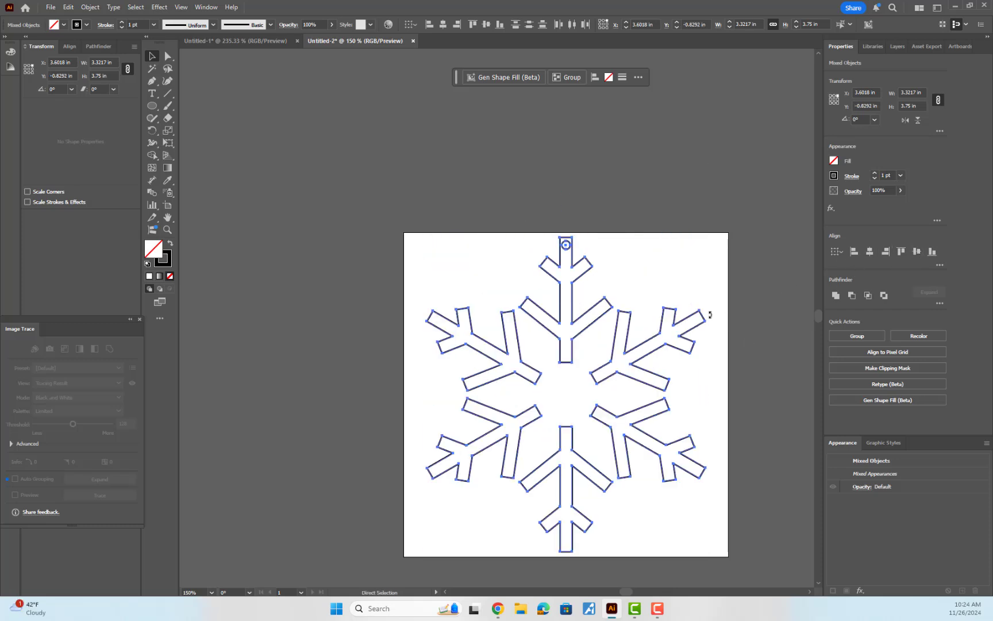
{"action": "scroll", "coordinate": [584, 244], "scroll_direction": "down", "scroll_amount": 2}
{"action": "scroll", "coordinate": [555, 248], "scroll_direction": "up", "scroll_amount": 7}
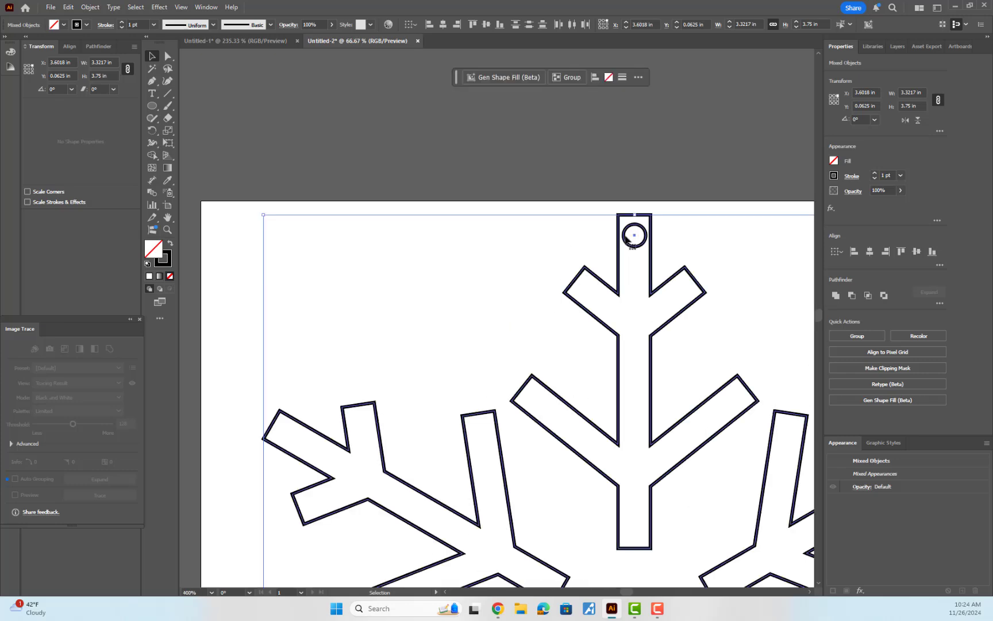
{"action": "scroll", "coordinate": [705, 258], "scroll_direction": "down", "scroll_amount": 4}
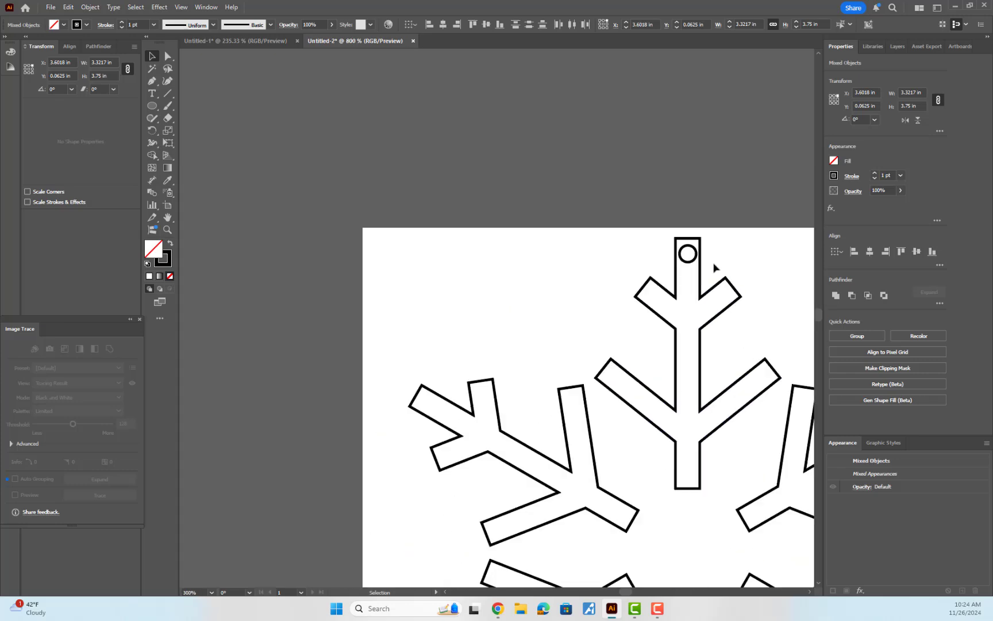
{"action": "left_click", "coordinate": [667, 220]}
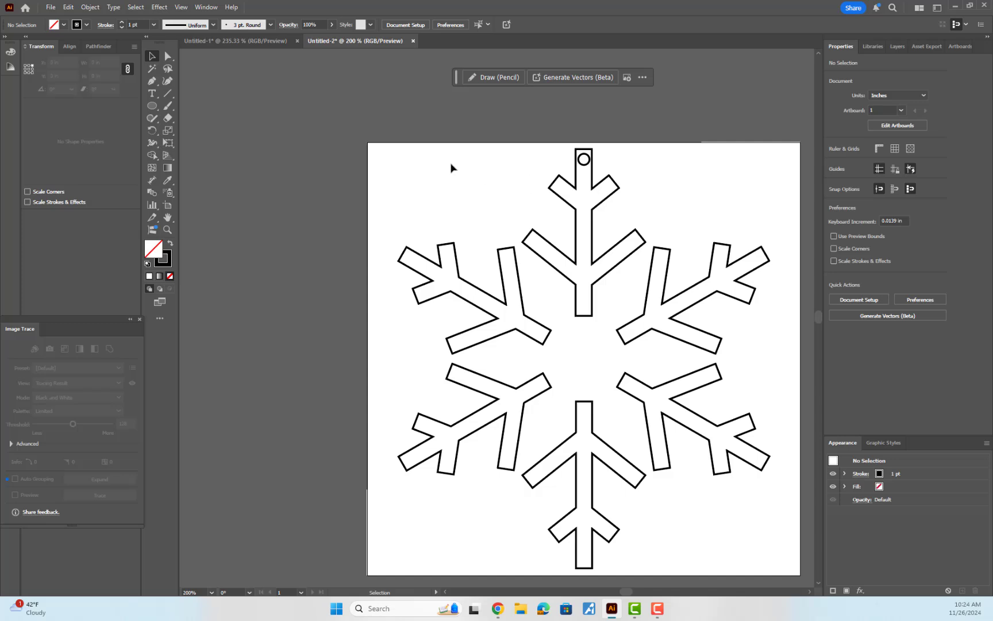
Draw a circle about 0.875 in across in the middle of the snowflake, overlapping the inner ends of the arms
{"action": "left_click", "coordinate": [152, 106]}
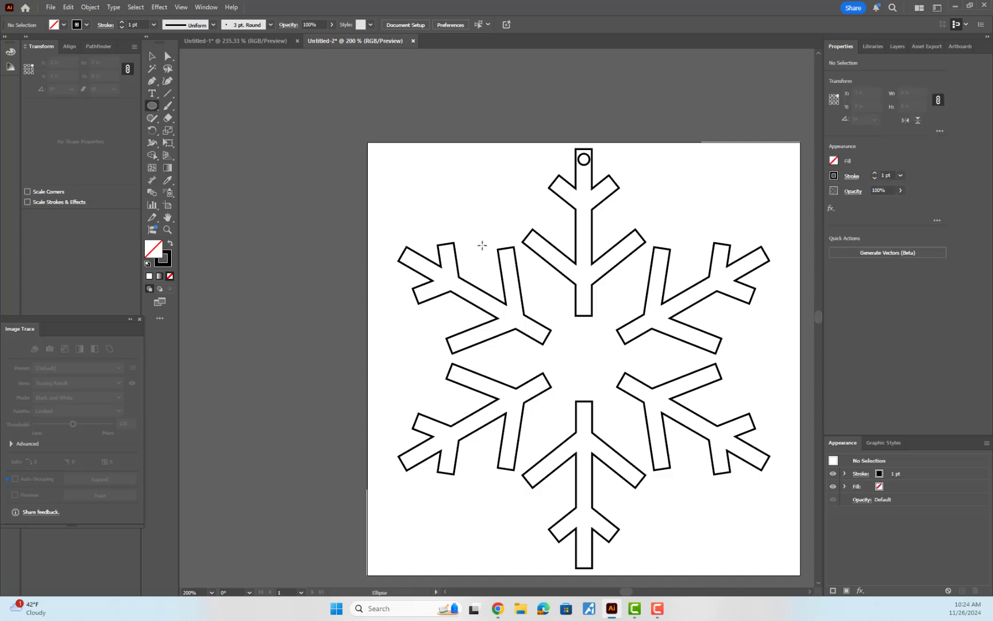
{"action": "left_click_drag", "start_coordinate": [538, 404], "coordinate": [629, 306]}
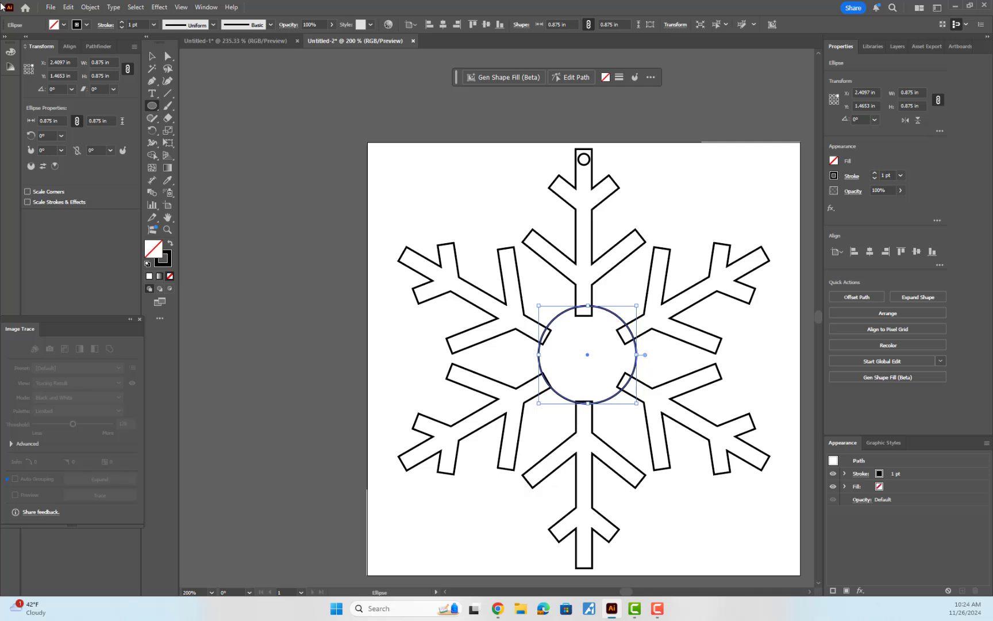
{"action": "left_click", "coordinate": [153, 56]}
{"action": "left_click", "coordinate": [677, 216]}
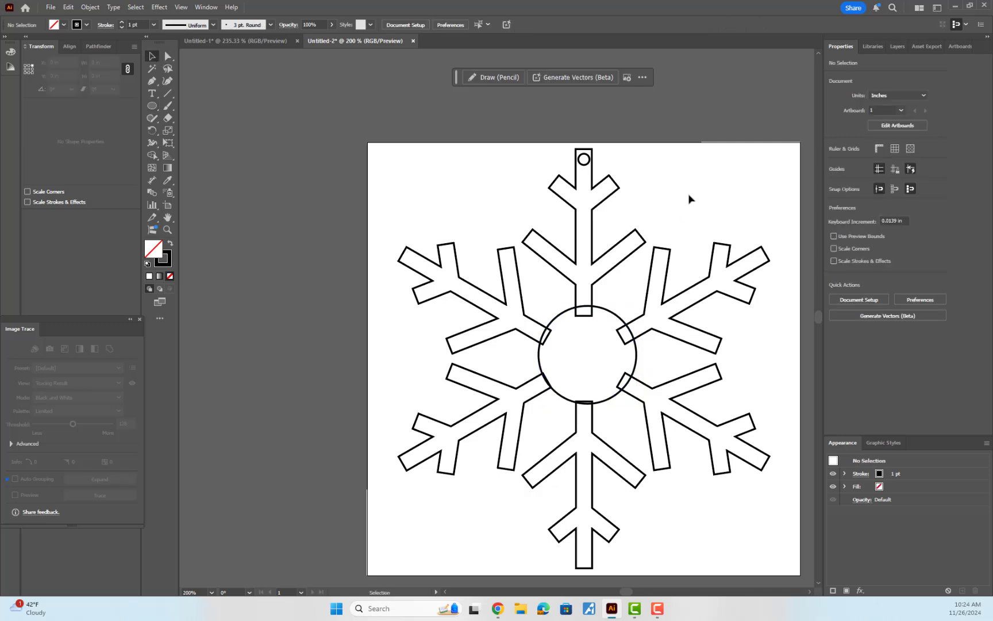
Select the small hole circle and the snowflake without the central circle, and group them
{"action": "left_click_drag", "start_coordinate": [676, 168], "coordinate": [504, 255]}
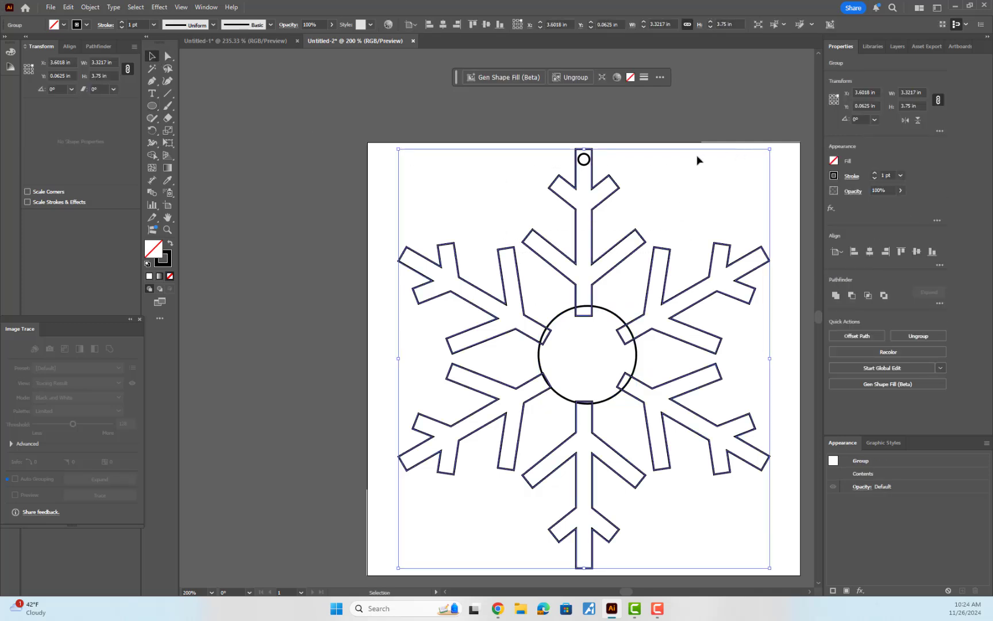
{"action": "left_click_drag", "start_coordinate": [699, 155], "coordinate": [509, 246]}
{"action": "left_click", "coordinate": [649, 191]}
{"action": "left_click_drag", "start_coordinate": [667, 179], "coordinate": [581, 161]}
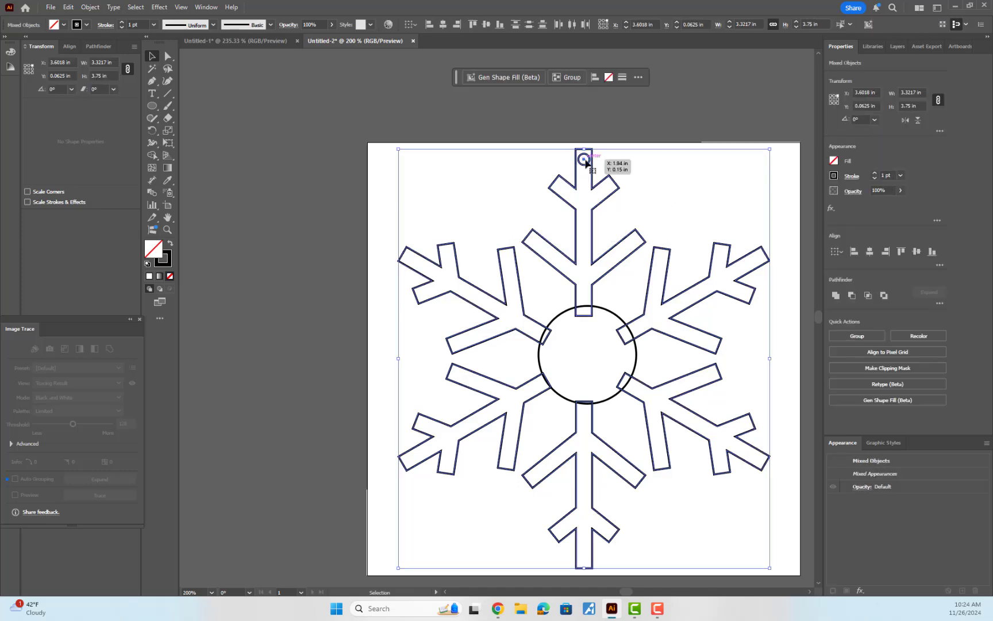
{"action": "scroll", "coordinate": [582, 162], "scroll_direction": "down", "scroll_amount": 2}
{"action": "scroll", "coordinate": [582, 162], "scroll_direction": "up", "scroll_amount": 5}
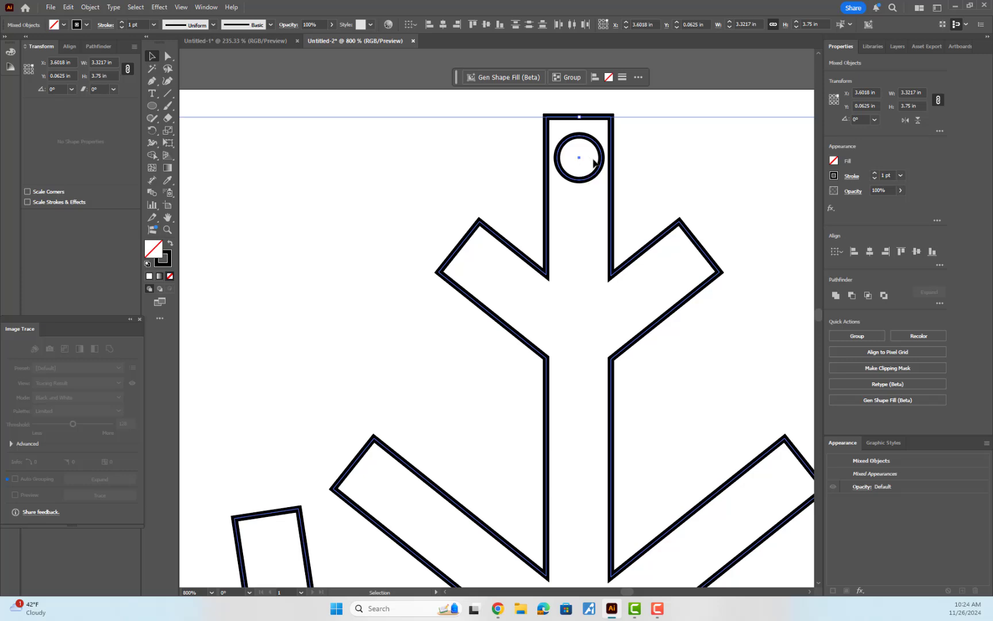
{"action": "scroll", "coordinate": [619, 204], "scroll_direction": "down", "scroll_amount": 7}
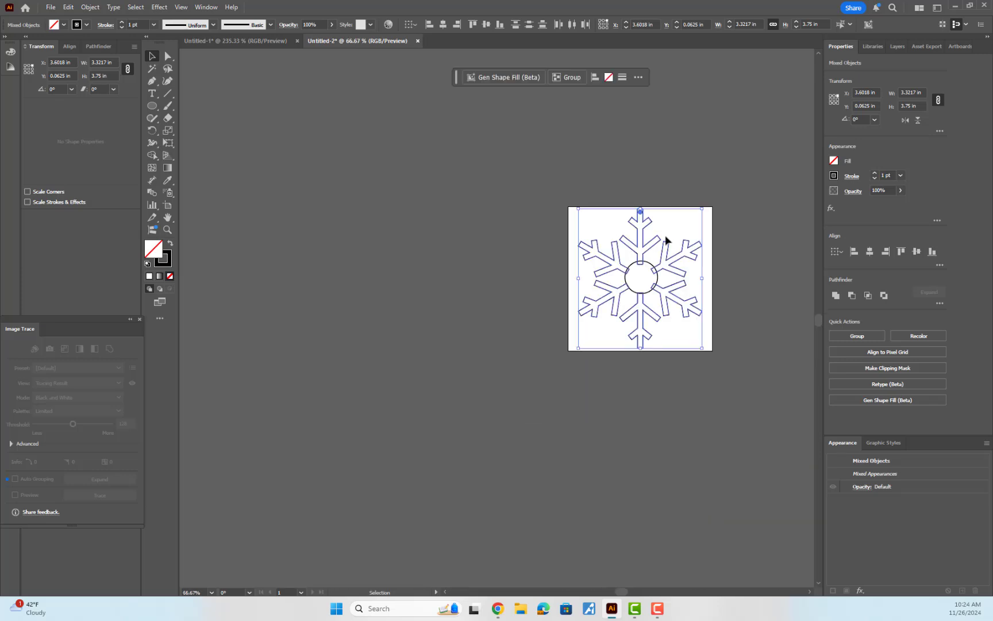
{"action": "left_click", "coordinate": [680, 238]}
{"action": "left_click_drag", "start_coordinate": [600, 206], "coordinate": [745, 286]}
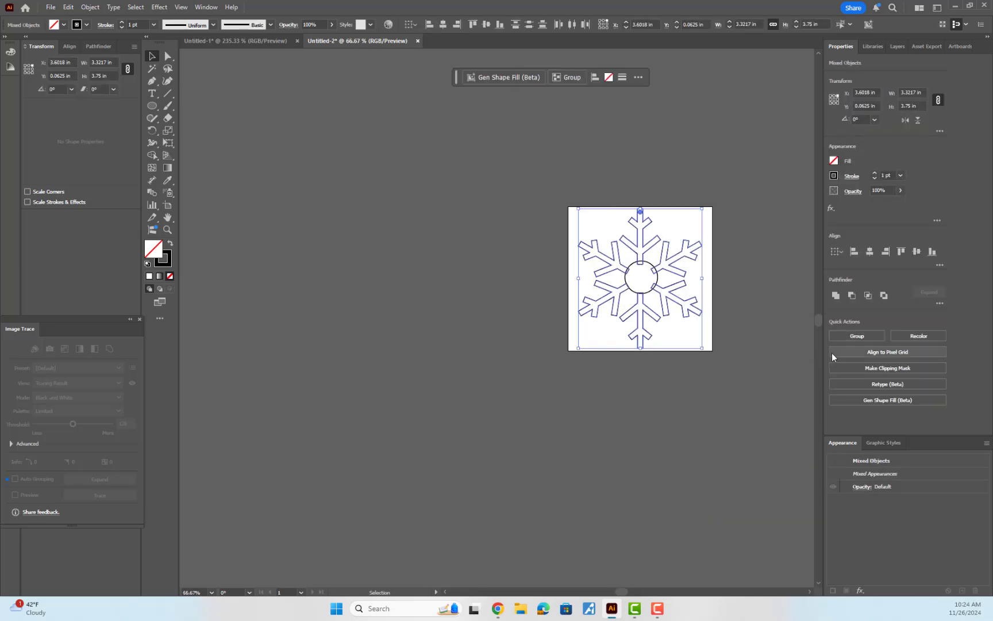
{"action": "left_click", "coordinate": [866, 337]}
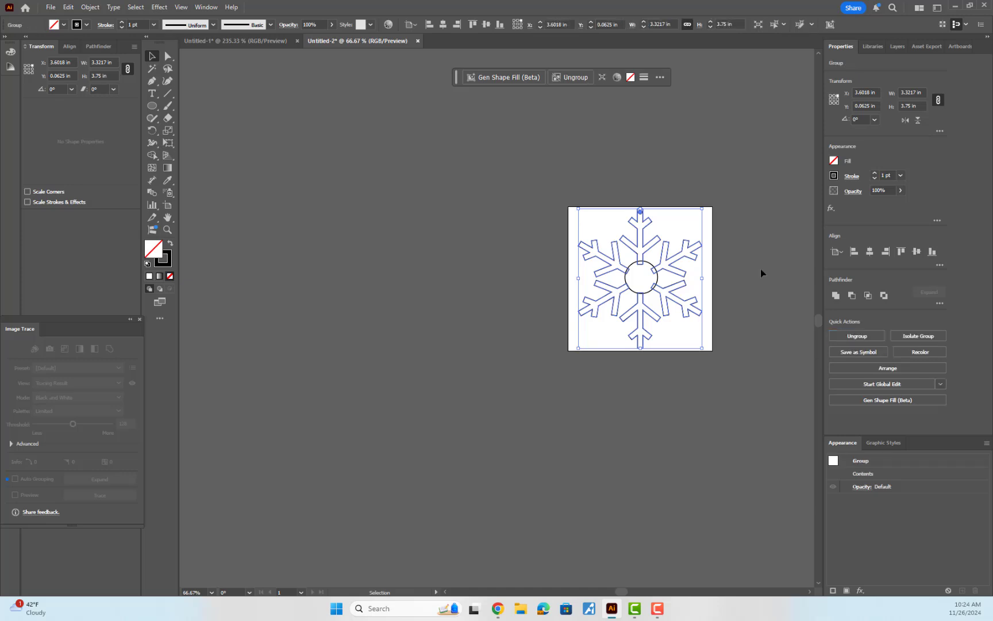
Select the central circle and the snowflake group and align their horizontal and vertical centers
{"action": "scroll", "coordinate": [649, 270], "scroll_direction": "up", "scroll_amount": 3}
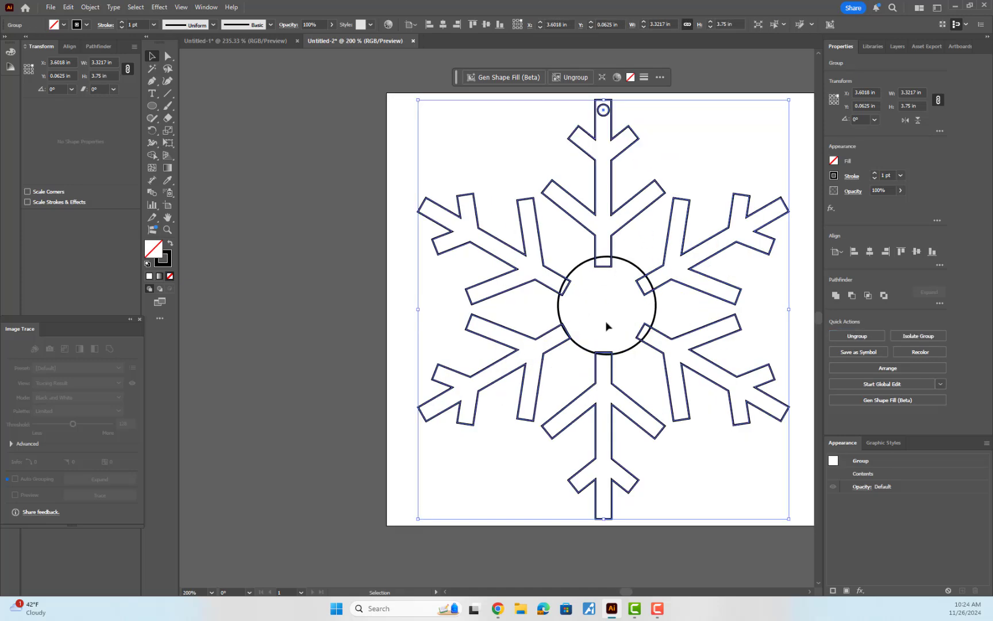
{"action": "left_click", "coordinate": [673, 167]}
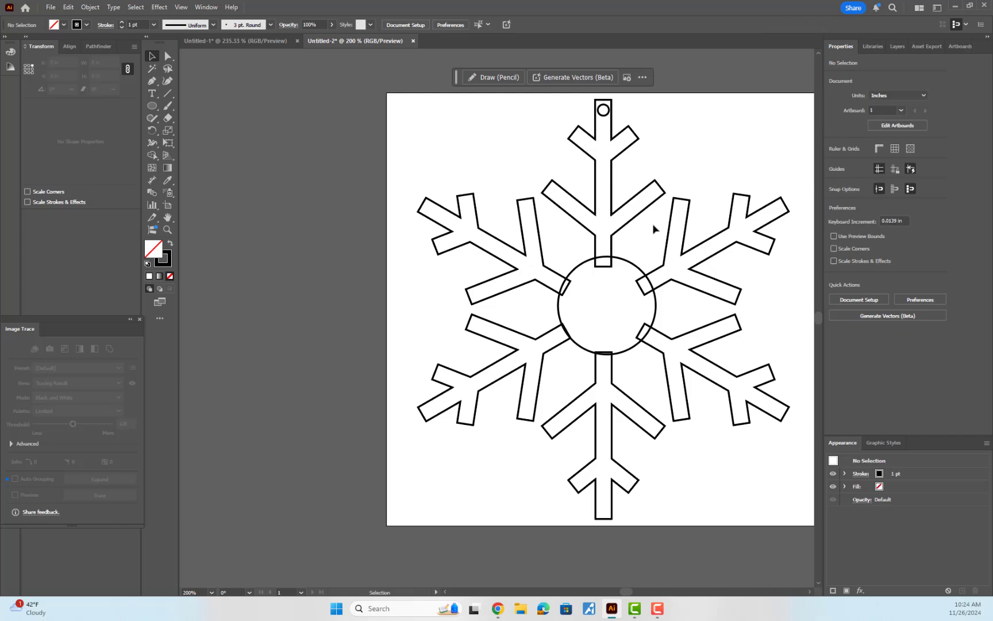
{"action": "left_click_drag", "start_coordinate": [654, 226], "coordinate": [591, 286]}
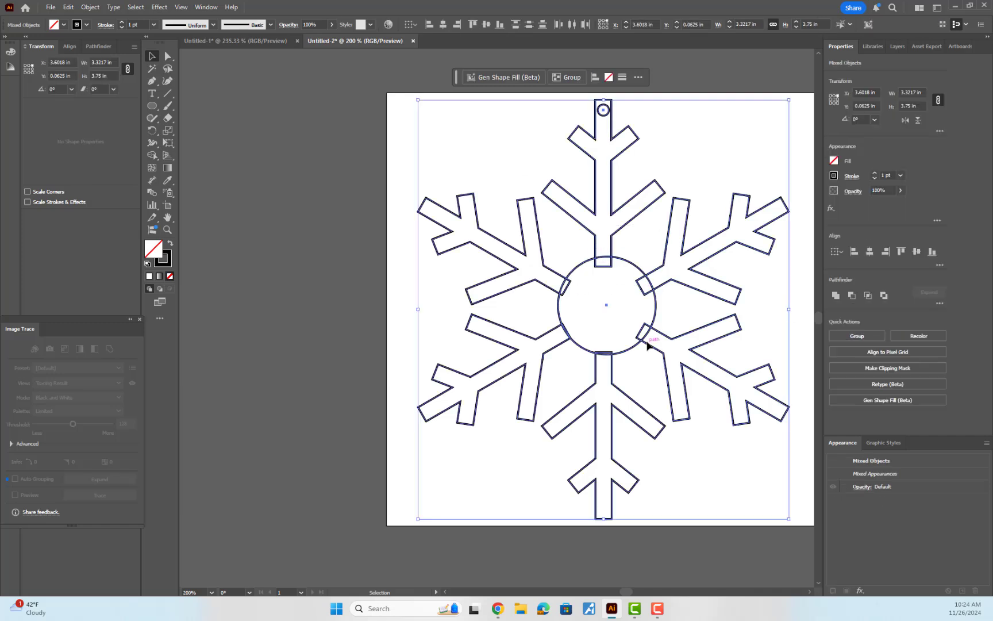
{"action": "left_click", "coordinate": [869, 253]}
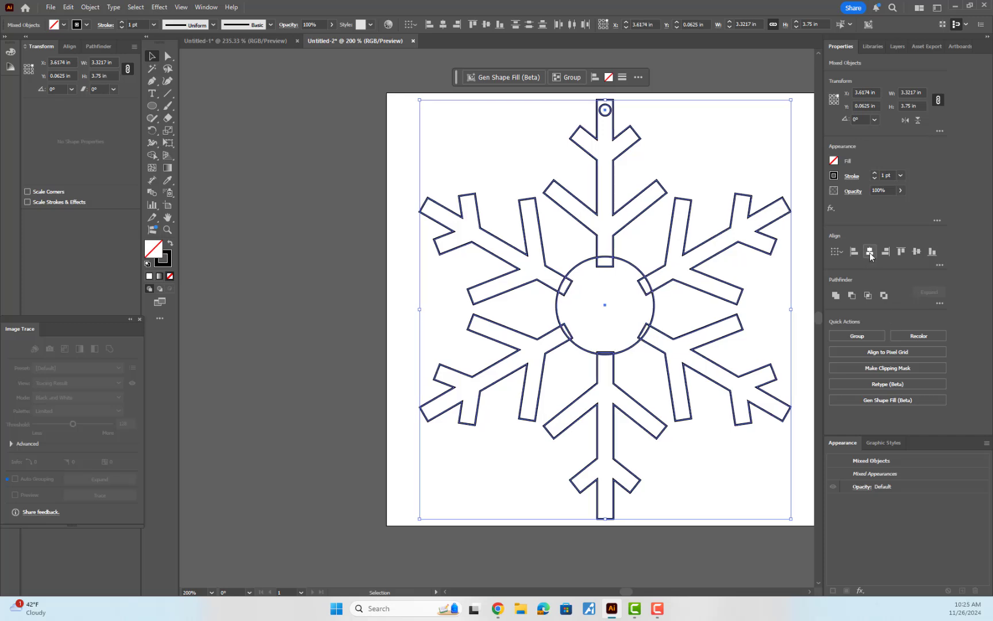
{"action": "left_click", "coordinate": [917, 253]}
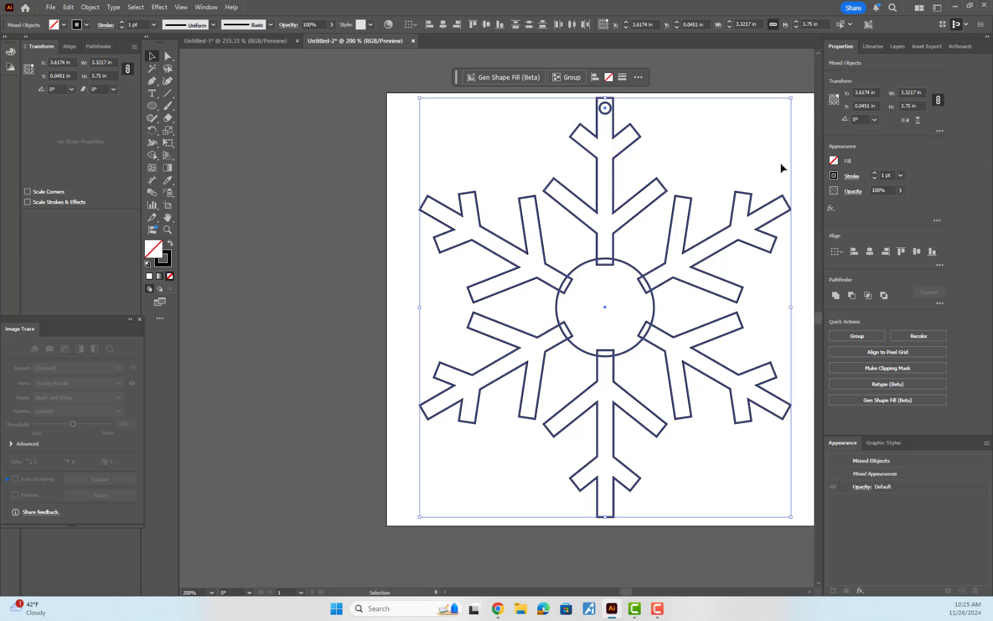
Select all the artwork and unite the central circle with the snowflake group into one outline
{"action": "left_click", "coordinate": [795, 151]}
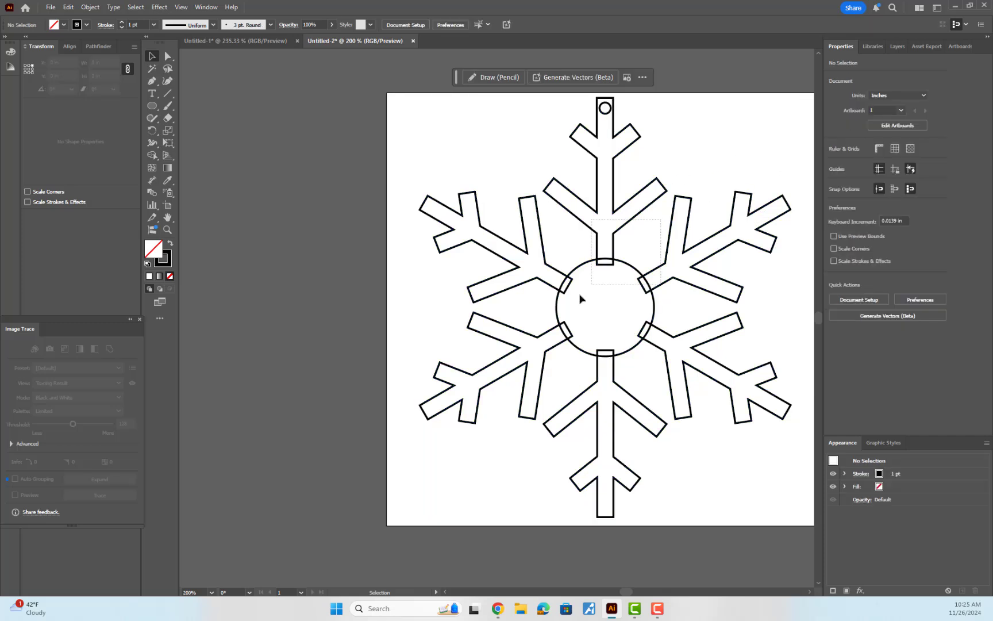
{"action": "key", "text": "ctrl+a"}
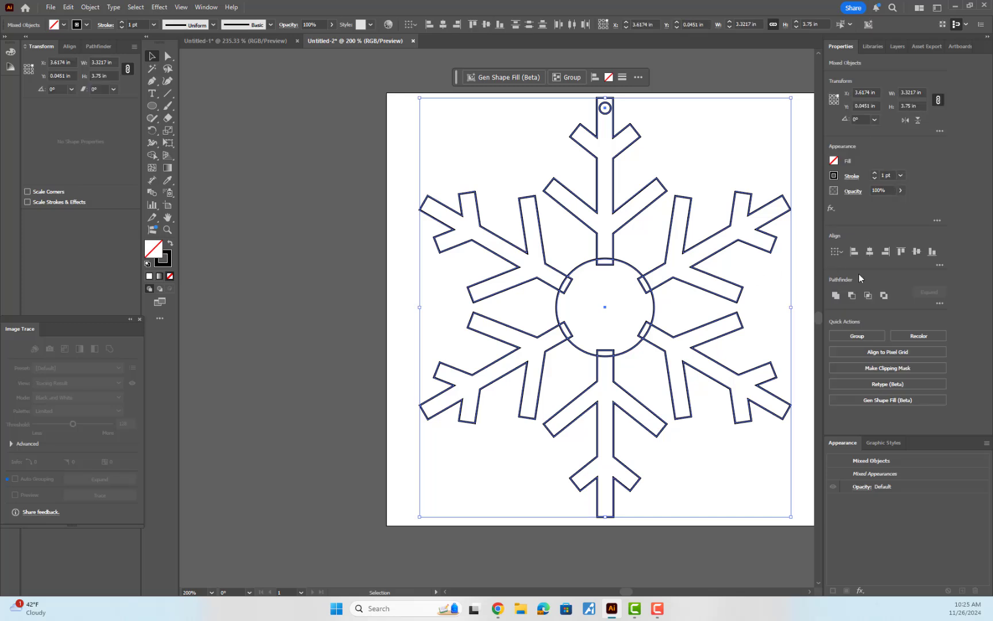
{"action": "left_click", "coordinate": [836, 296]}
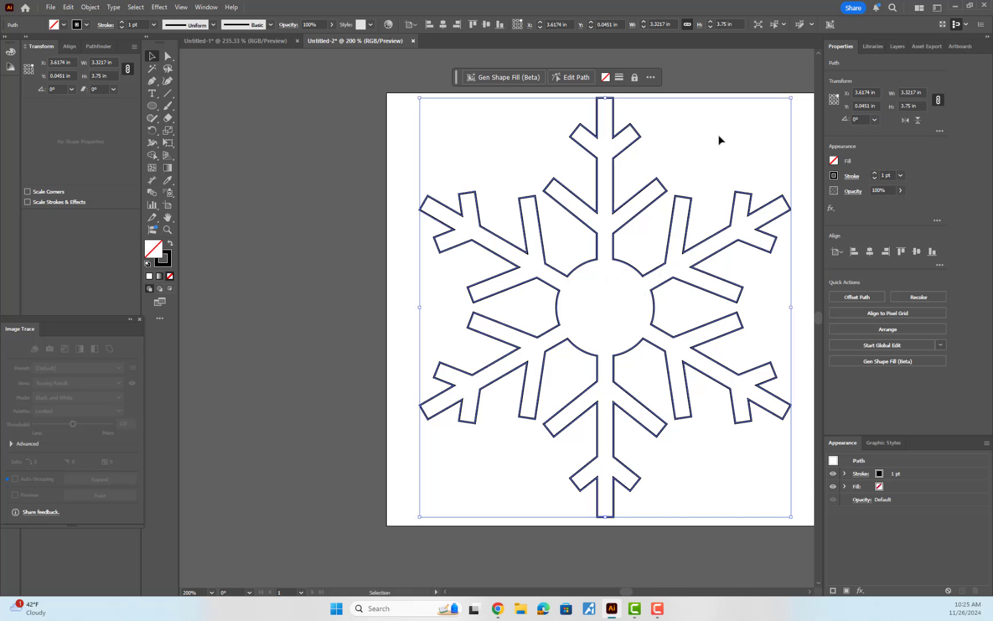
Undo the last unite and ungroup the small hole circle from the snowflake
{"action": "left_click", "coordinate": [723, 183]}
{"action": "key", "text": "ctrl+z"}
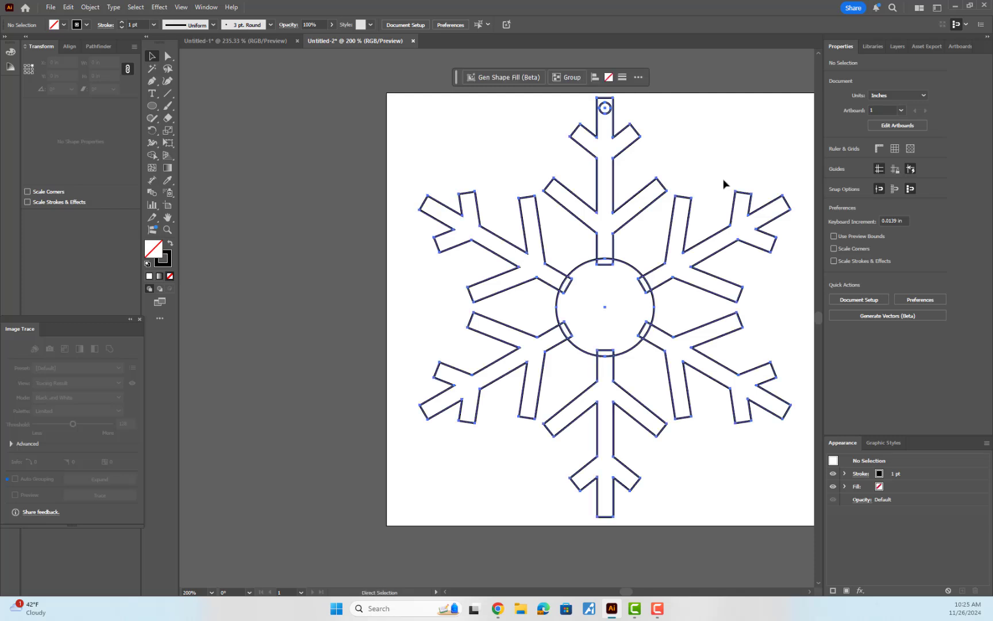
{"action": "left_click", "coordinate": [690, 110]}
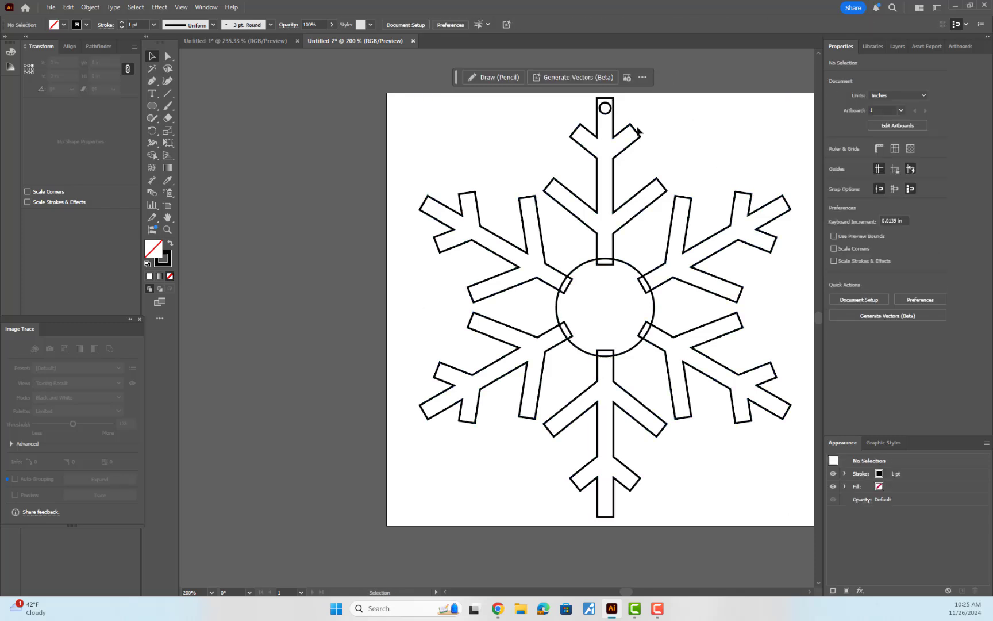
{"action": "left_click", "coordinate": [607, 115]}
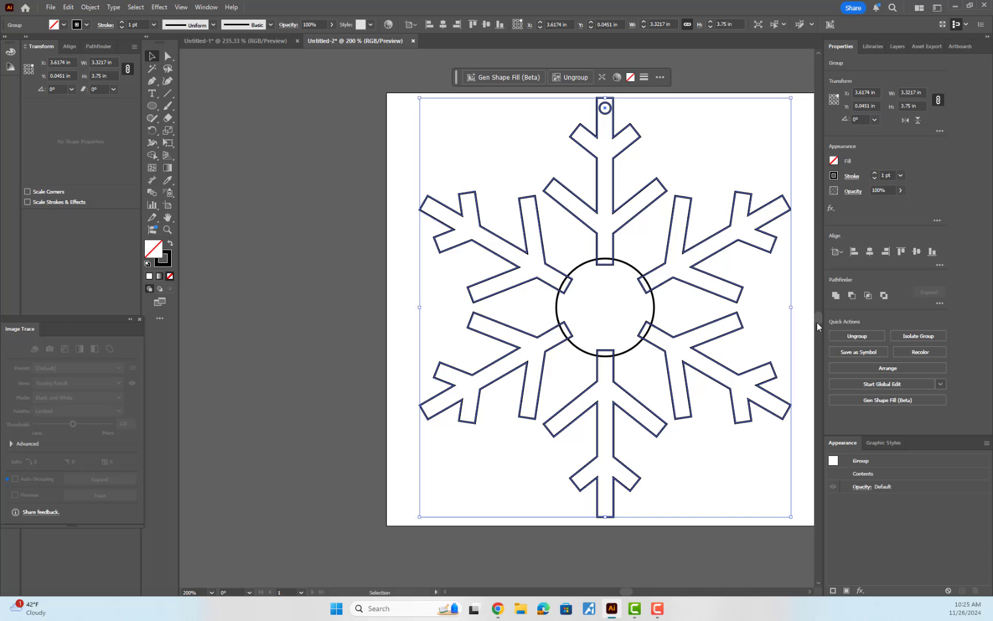
{"action": "left_click", "coordinate": [857, 337]}
{"action": "left_click", "coordinate": [712, 169]}
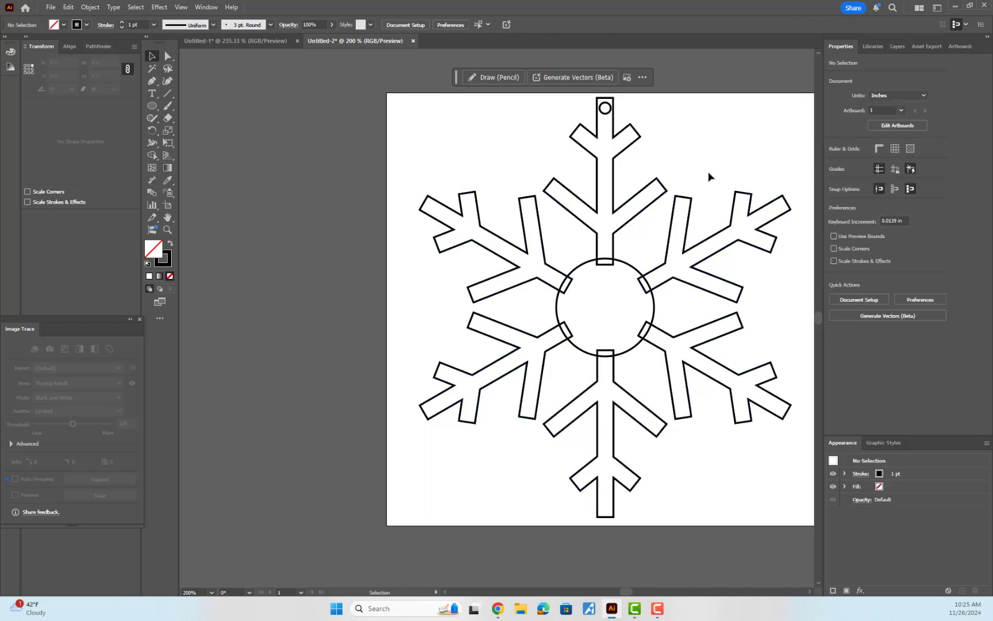
Select the snowflake arms and the central circle, leaving out the hole circle, and unite them into one outline
{"action": "left_click_drag", "start_coordinate": [594, 284], "coordinate": [718, 285]}
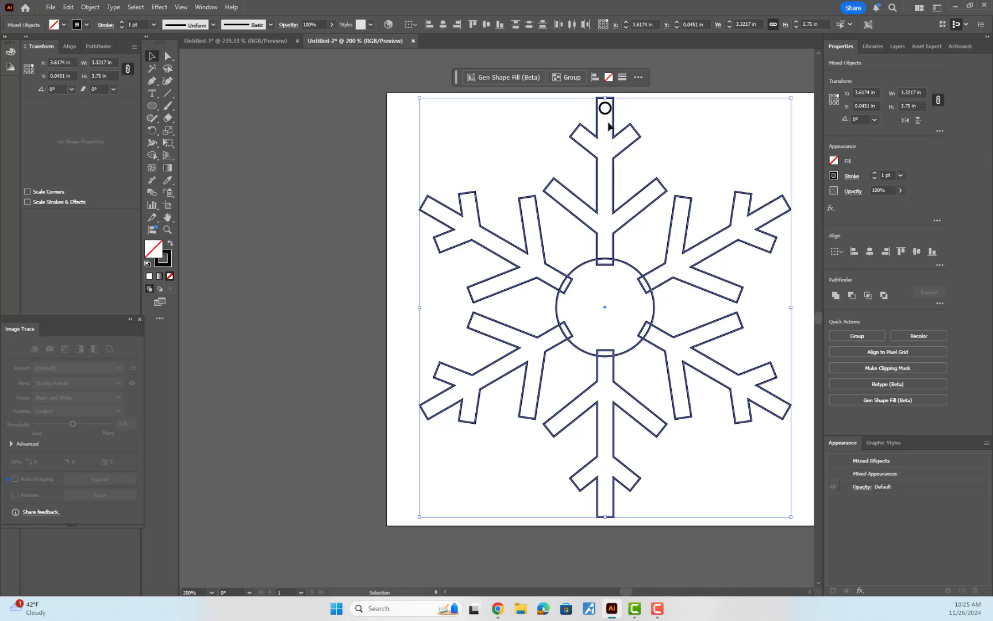
{"action": "left_click", "coordinate": [836, 296]}
{"action": "left_click", "coordinate": [749, 370]}
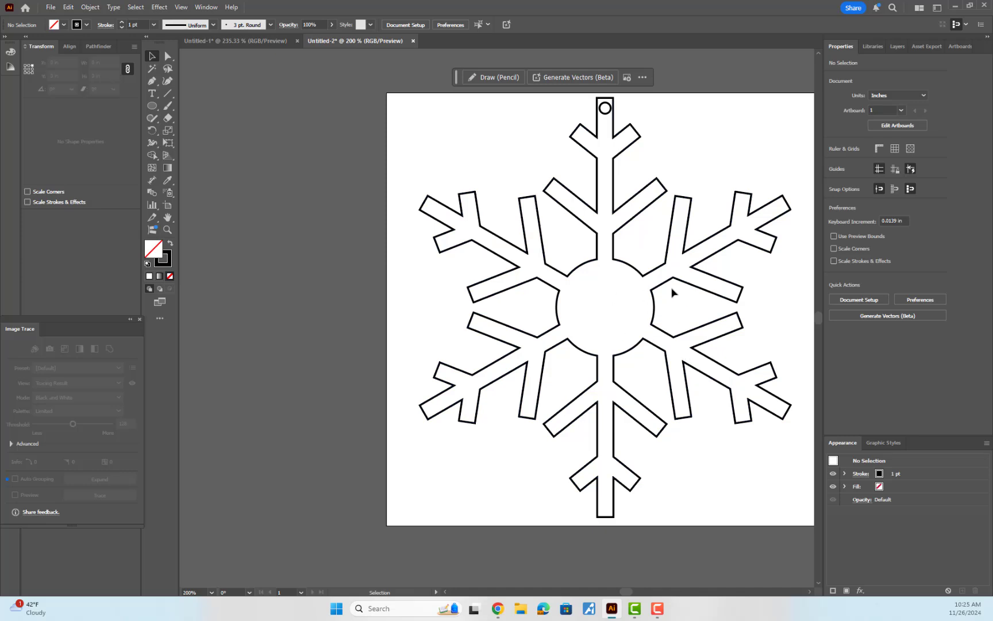
Add text in Brush Script MT Italic inside the central circle, with the family name on one line and 2024 below it
{"action": "left_click_drag", "start_coordinate": [657, 362], "coordinate": [557, 359]}
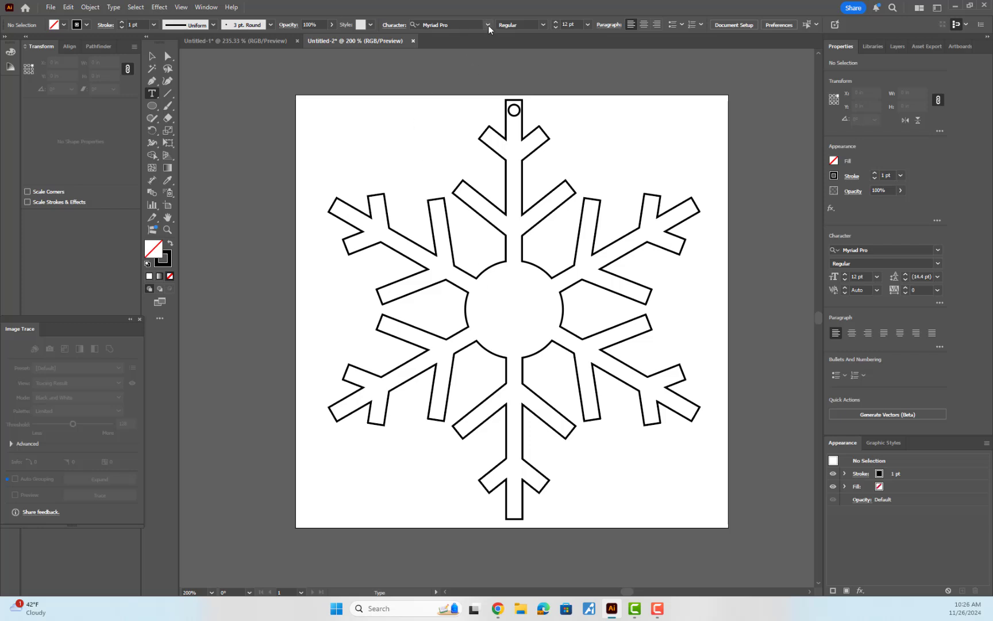
{"action": "left_click", "coordinate": [488, 25]}
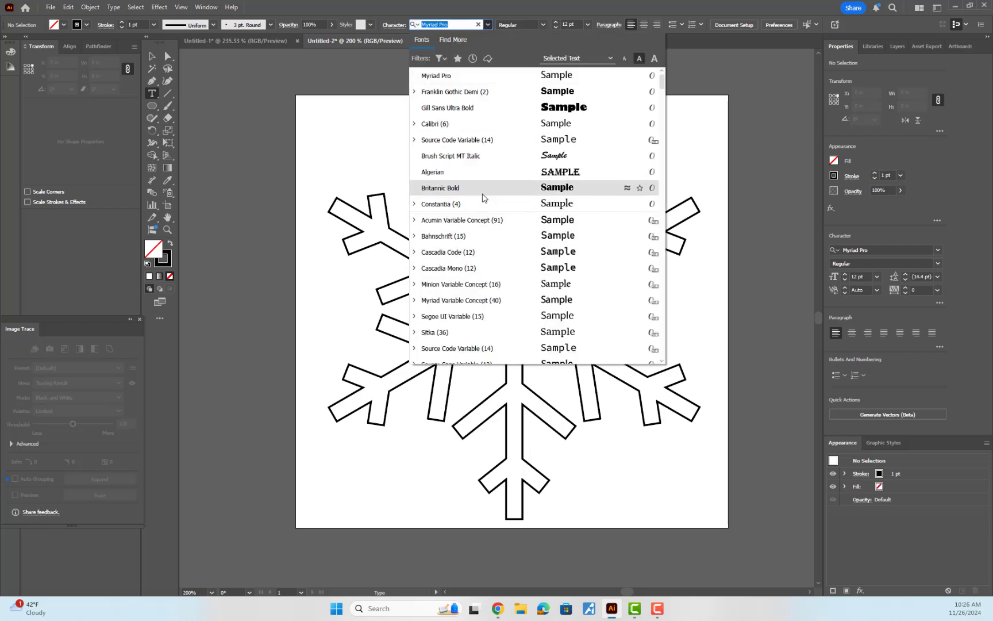
{"action": "left_click", "coordinate": [459, 156]}
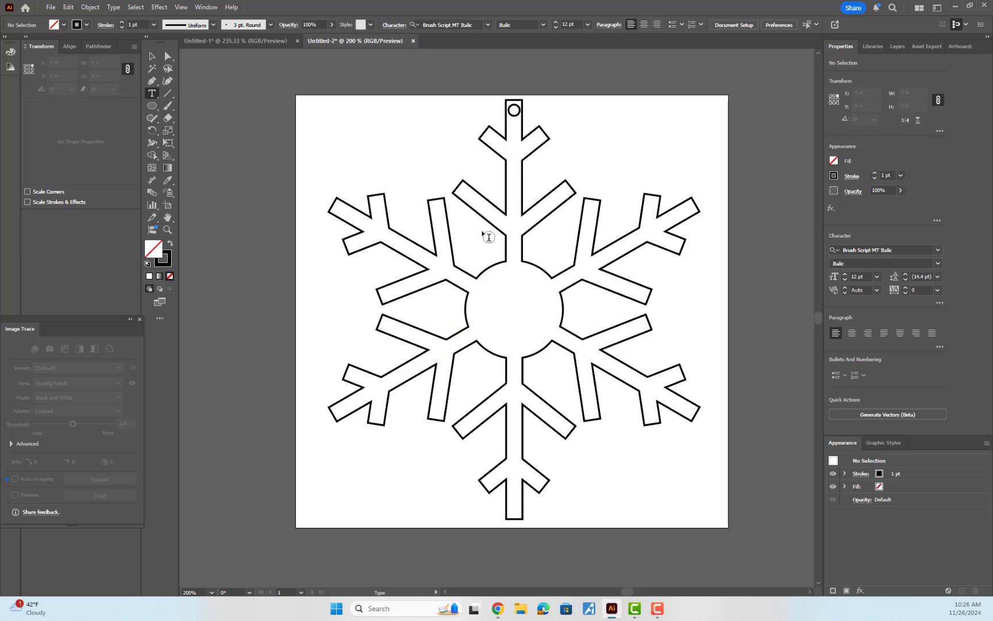
{"action": "left_click", "coordinate": [483, 285]}
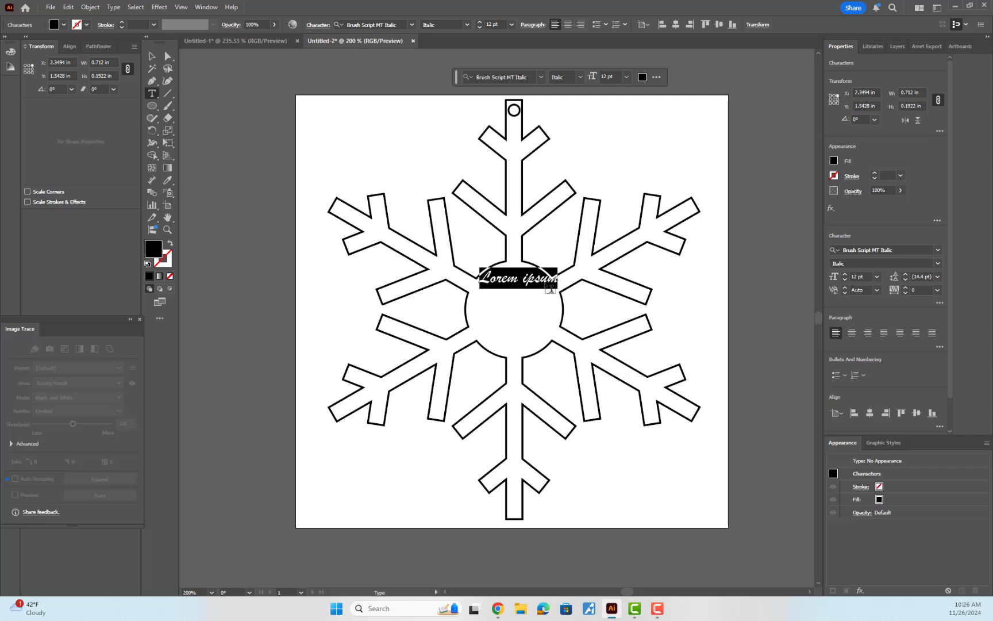
{"action": "type", "text": "Dixon"}
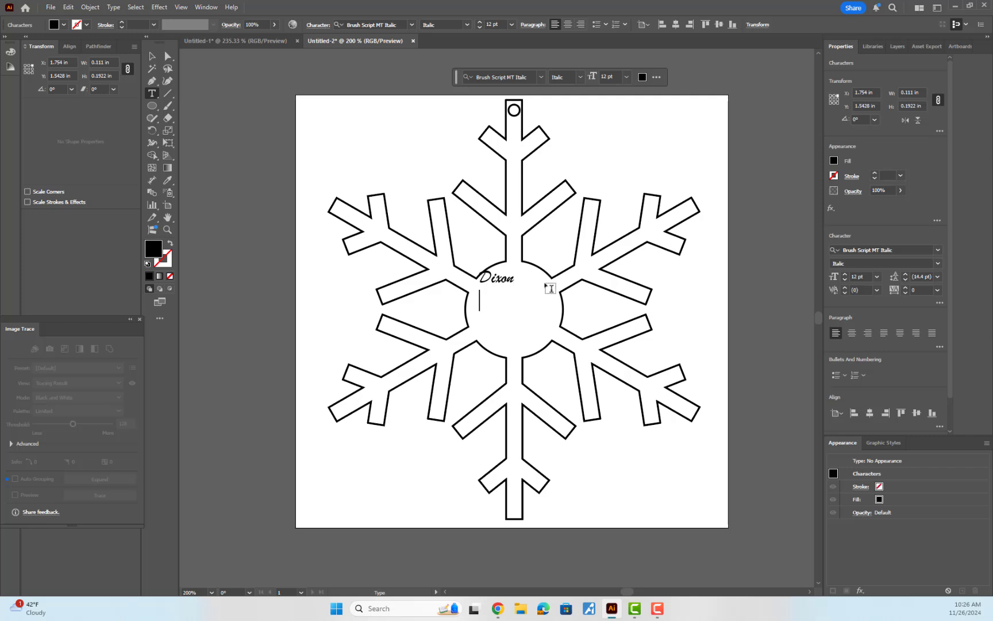
{"action": "type", "text": "&"}
{"action": "key", "text": "BackSpace"}
{"action": "type", "text": "2024"}
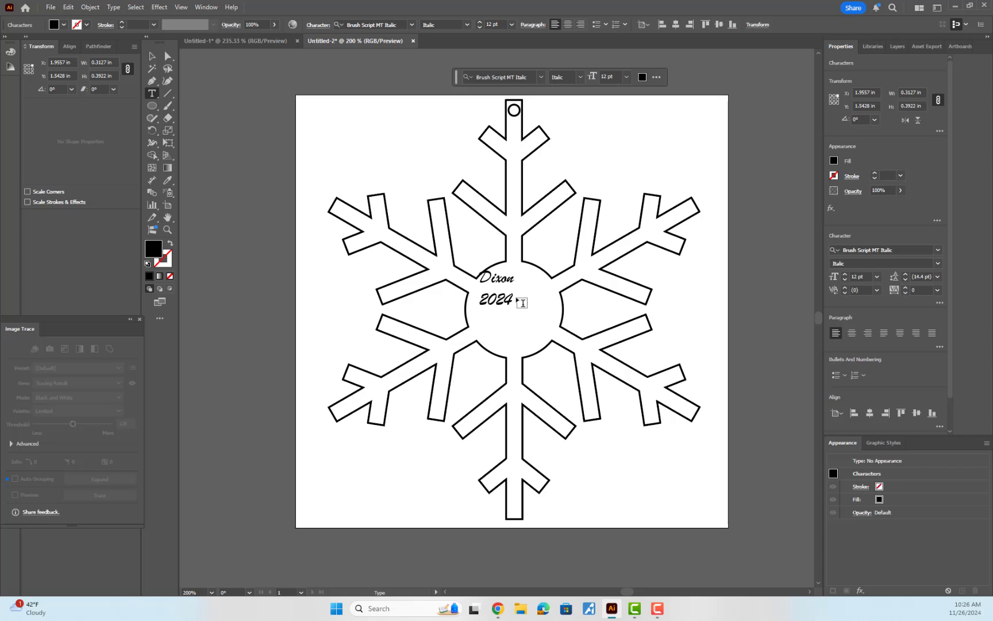
{"action": "left_click_drag", "start_coordinate": [461, 270], "coordinate": [512, 295]}
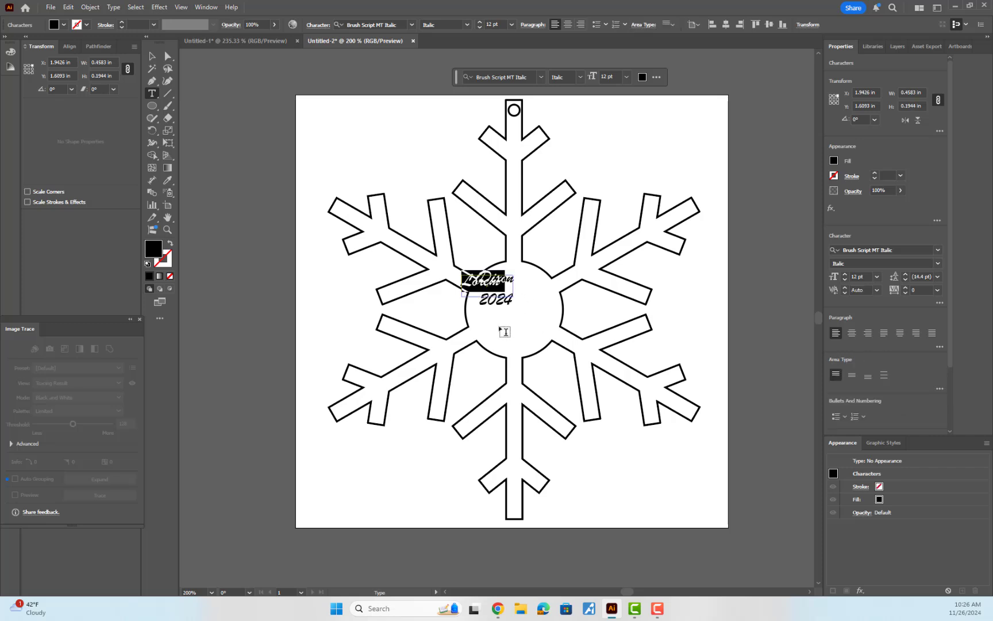
{"action": "key", "text": "BackSpace"}
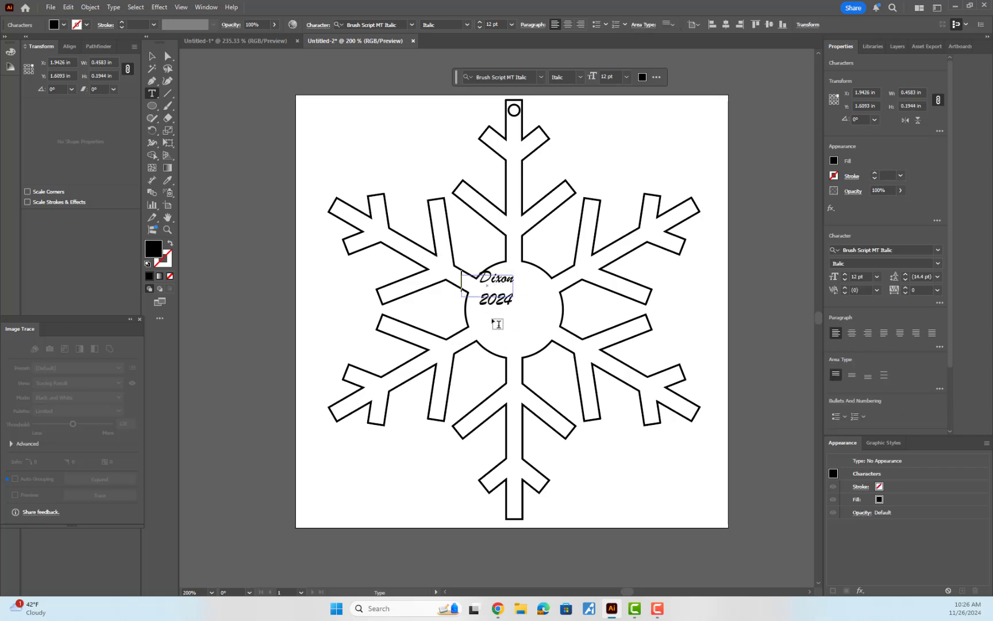
{"action": "key", "text": "Escape"}
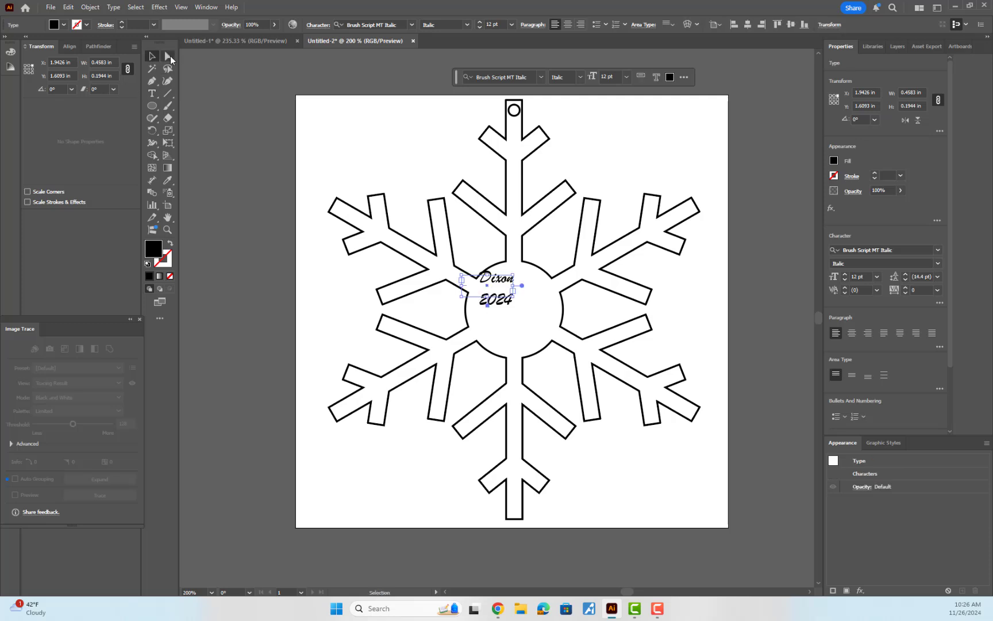
{"action": "left_click", "coordinate": [237, 212]}
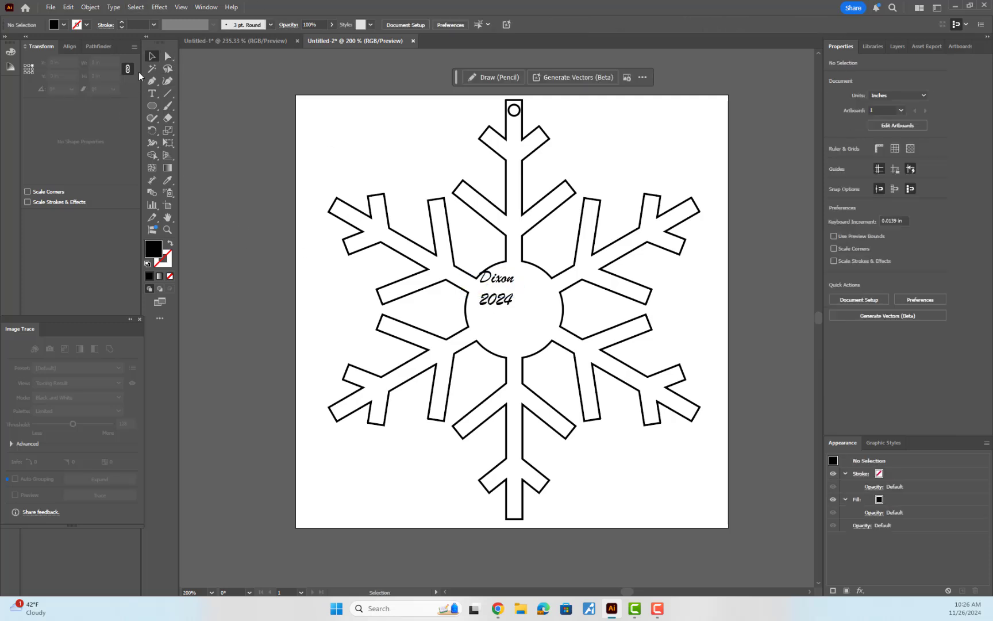
Center-align the two lines of the name and year text and move the text to the middle of the central circle
{"action": "double_click", "coordinate": [487, 323]}
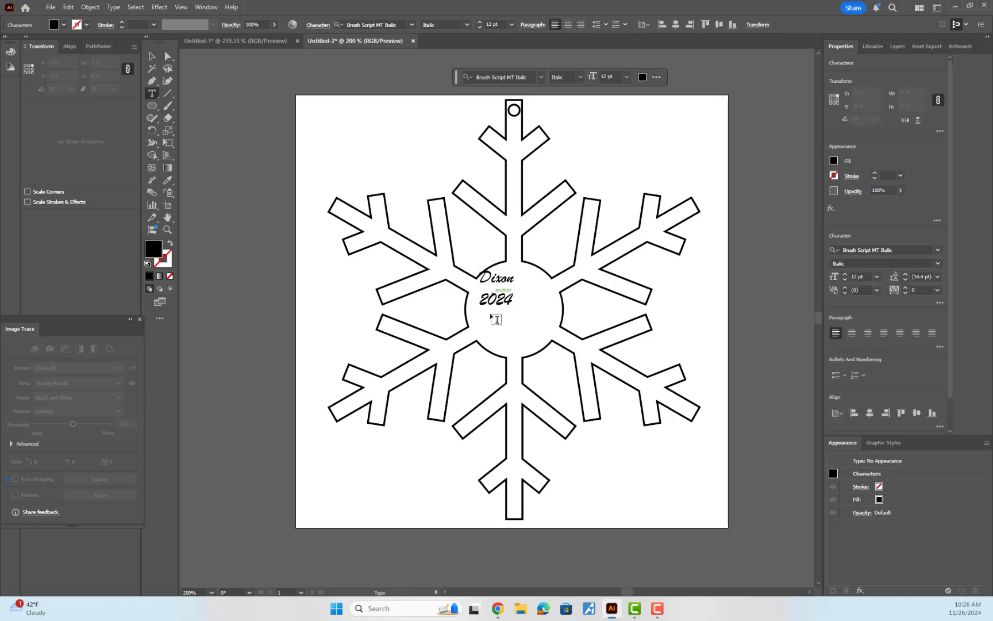
{"action": "key", "text": "ctrl+a"}
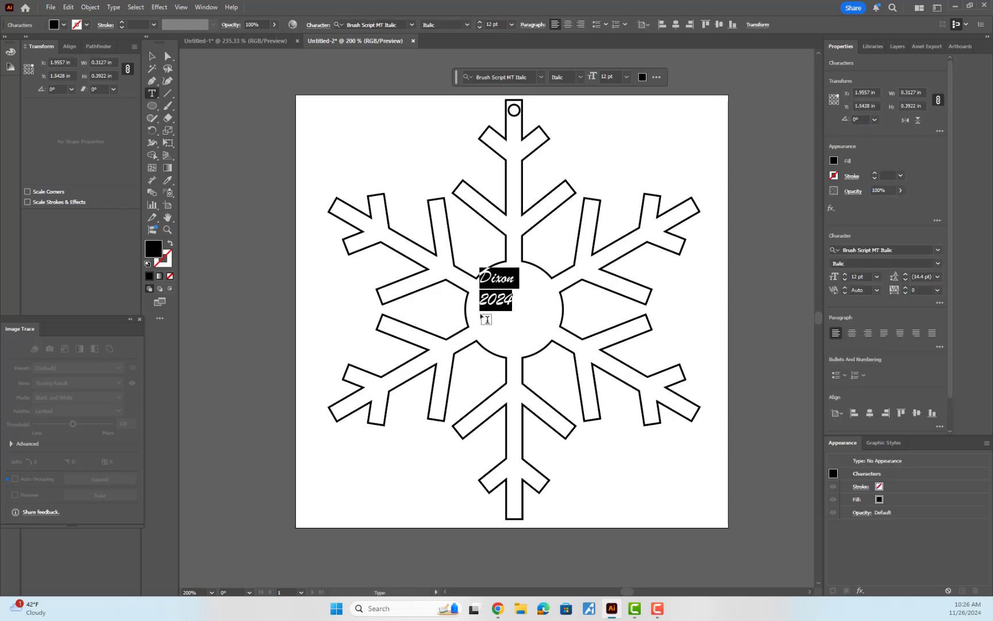
{"action": "left_click", "coordinate": [852, 334]}
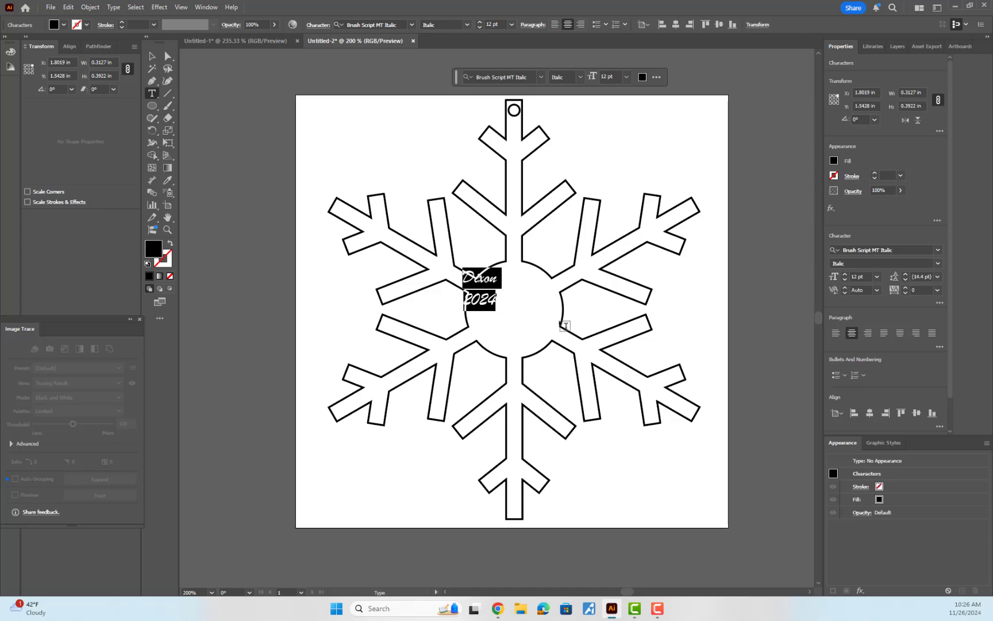
{"action": "scroll", "coordinate": [517, 315], "scroll_direction": "down", "scroll_amount": 2}
{"action": "scroll", "coordinate": [510, 313], "scroll_direction": "up", "scroll_amount": 4}
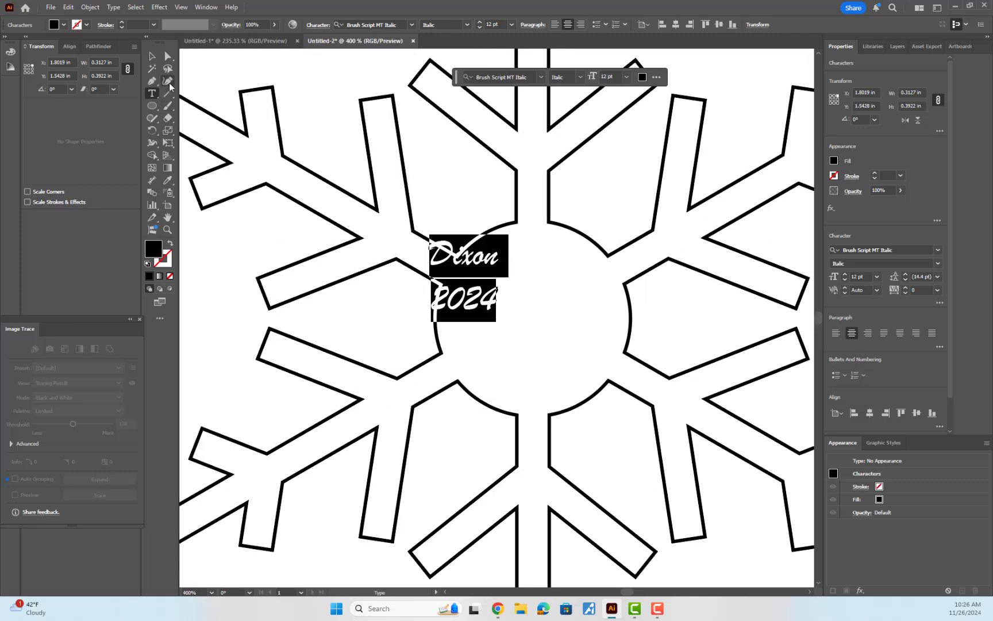
{"action": "left_click", "coordinate": [151, 56]}
{"action": "left_click_drag", "start_coordinate": [486, 267], "coordinate": [543, 299]}
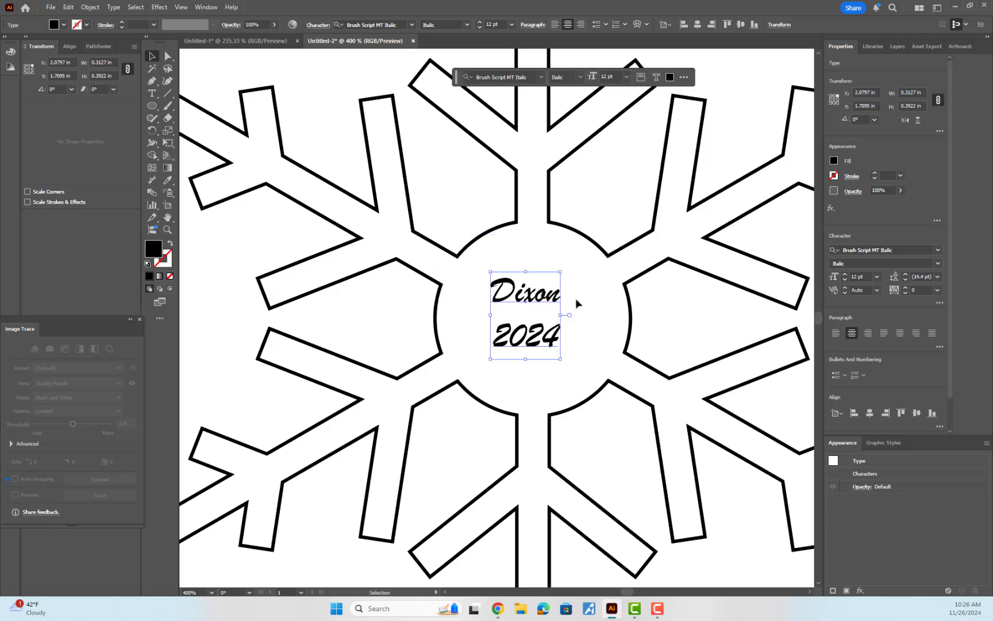
Select the united snowflake outline and the small hole circle and group them
{"action": "scroll", "coordinate": [573, 306], "scroll_direction": "down", "scroll_amount": 3}
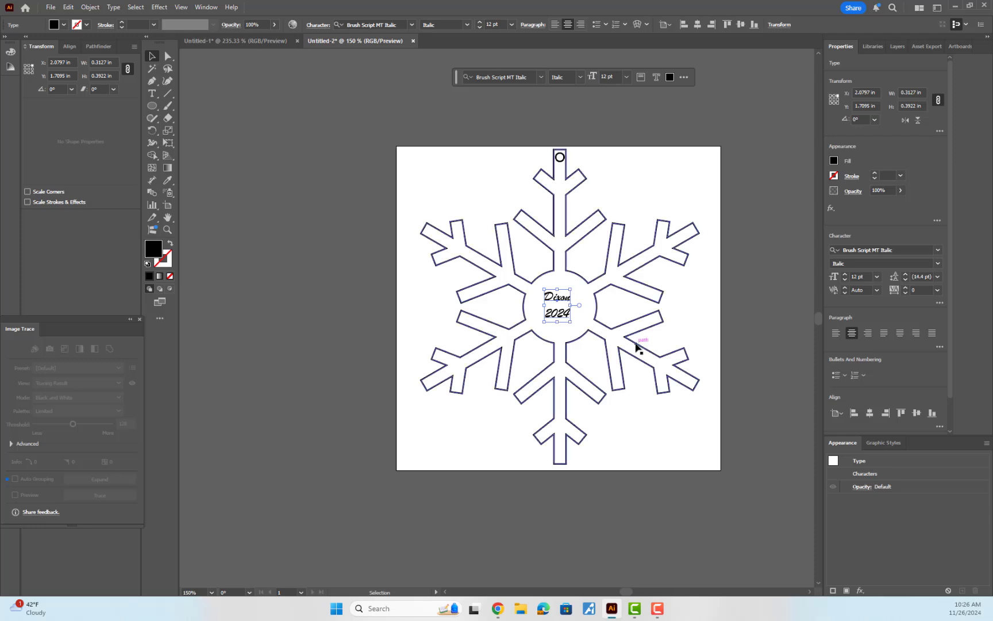
{"action": "left_click", "coordinate": [632, 179]}
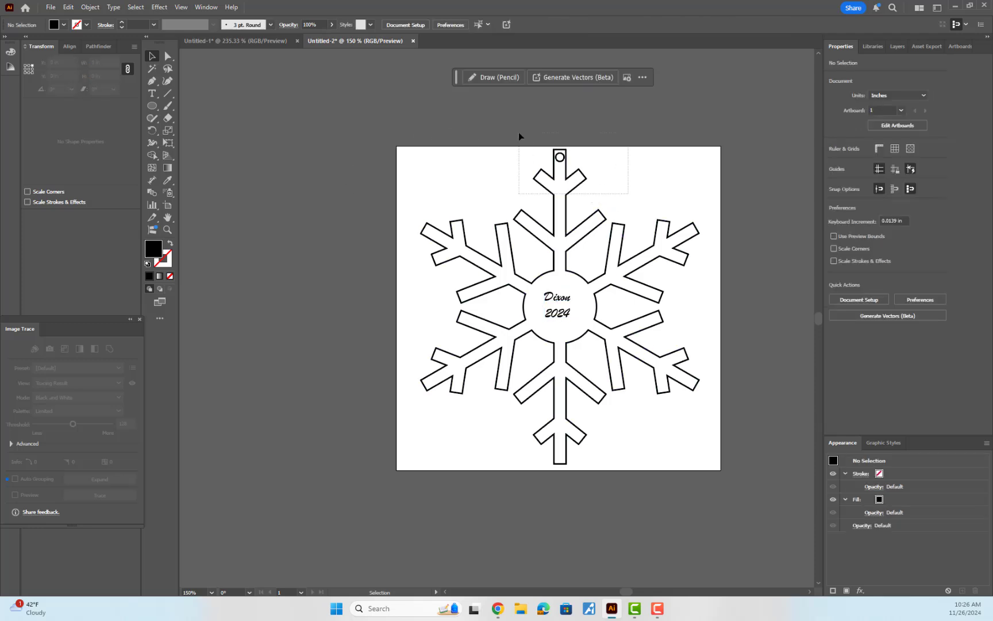
{"action": "left_click_drag", "start_coordinate": [519, 133], "coordinate": [519, 135]}
{"action": "left_click", "coordinate": [855, 335]}
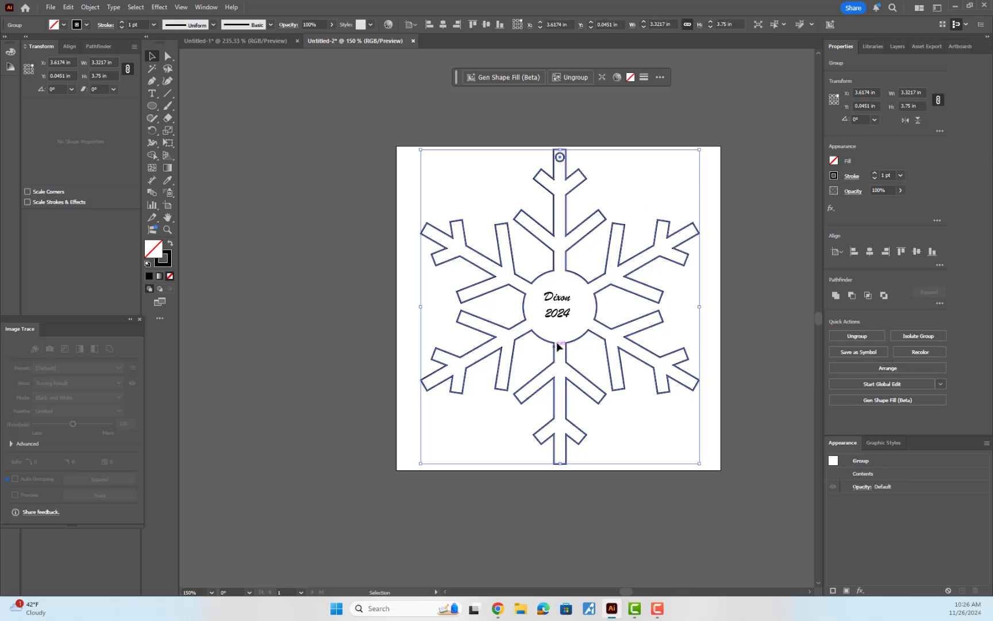
Align the text and the snowflake group by their horizontal and vertical centers, and nudge all the artwork down one increment
{"action": "scroll", "coordinate": [557, 339], "scroll_direction": "up", "scroll_amount": 2}
{"action": "left_click", "coordinate": [674, 294]}
{"action": "key", "text": "ctrl+a"}
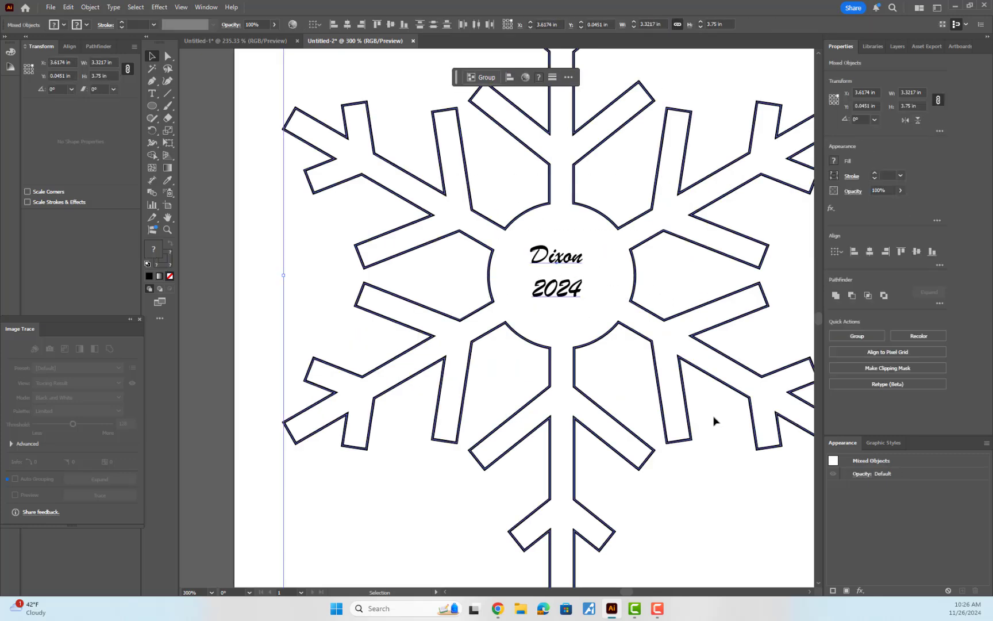
{"action": "left_click", "coordinate": [869, 255]}
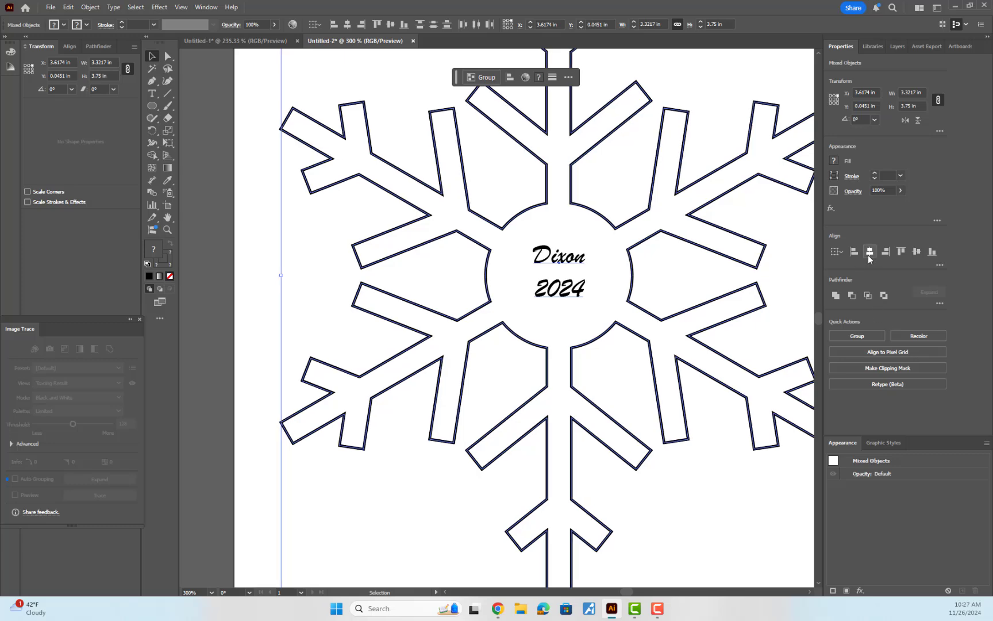
{"action": "left_click", "coordinate": [916, 253]}
{"action": "scroll", "coordinate": [652, 313], "scroll_direction": "down", "scroll_amount": 2}
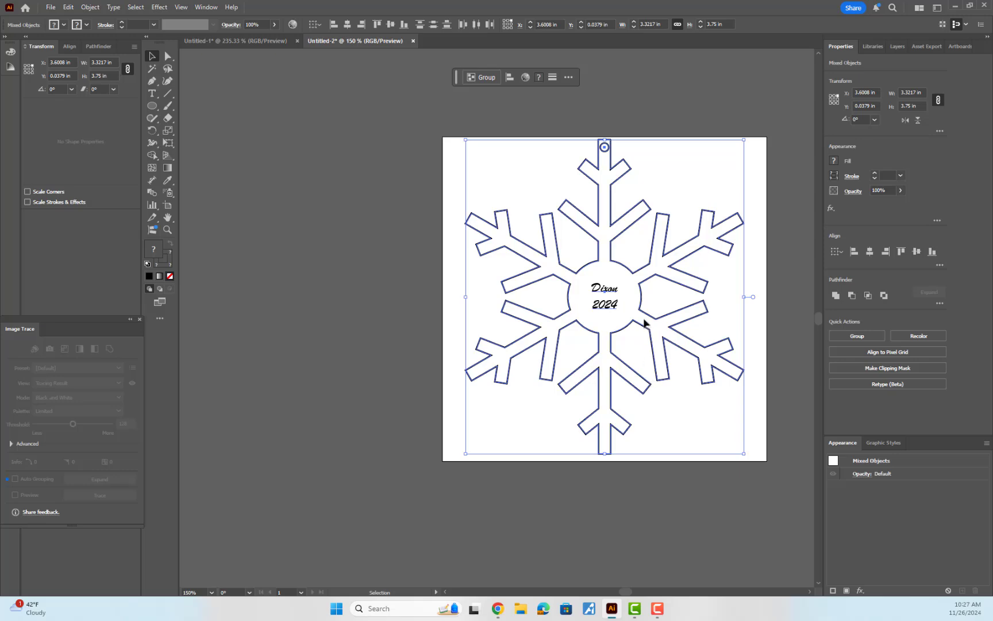
{"action": "key", "text": "Down"}
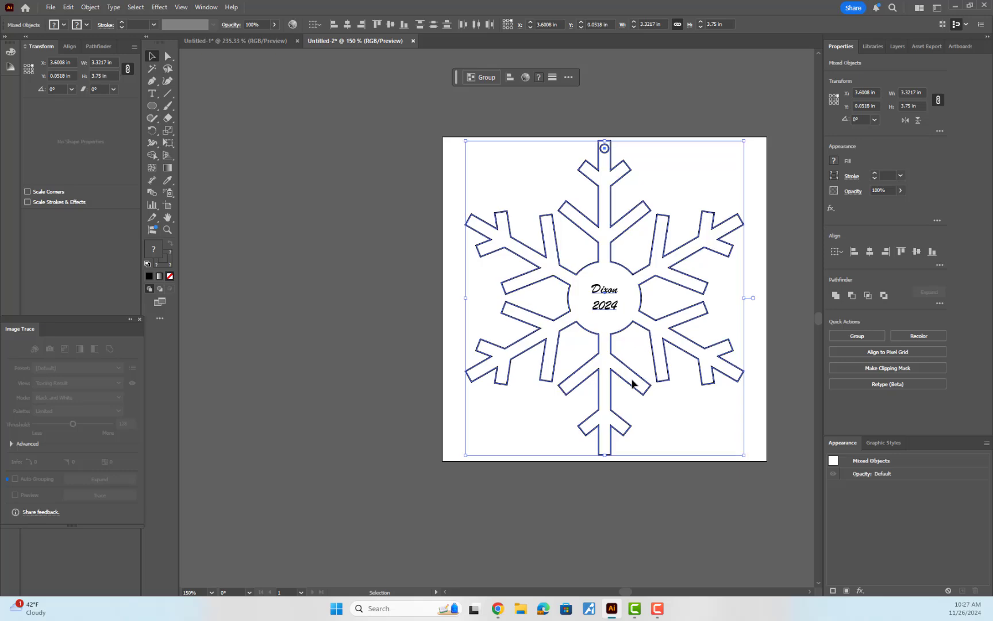
{"action": "scroll", "coordinate": [610, 300], "scroll_direction": "down", "scroll_amount": 1}
Select only the name and year text in the central circle and convert it to outlines
{"action": "left_click", "coordinate": [610, 300]}
{"action": "scroll", "coordinate": [610, 300], "scroll_direction": "up", "scroll_amount": 3}
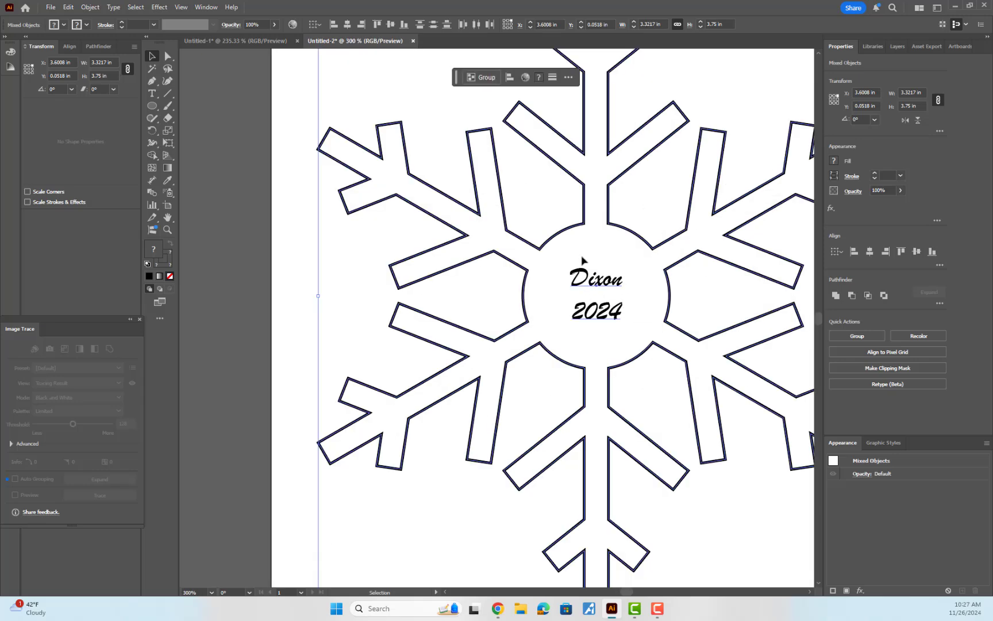
{"action": "left_click", "coordinate": [625, 310]}
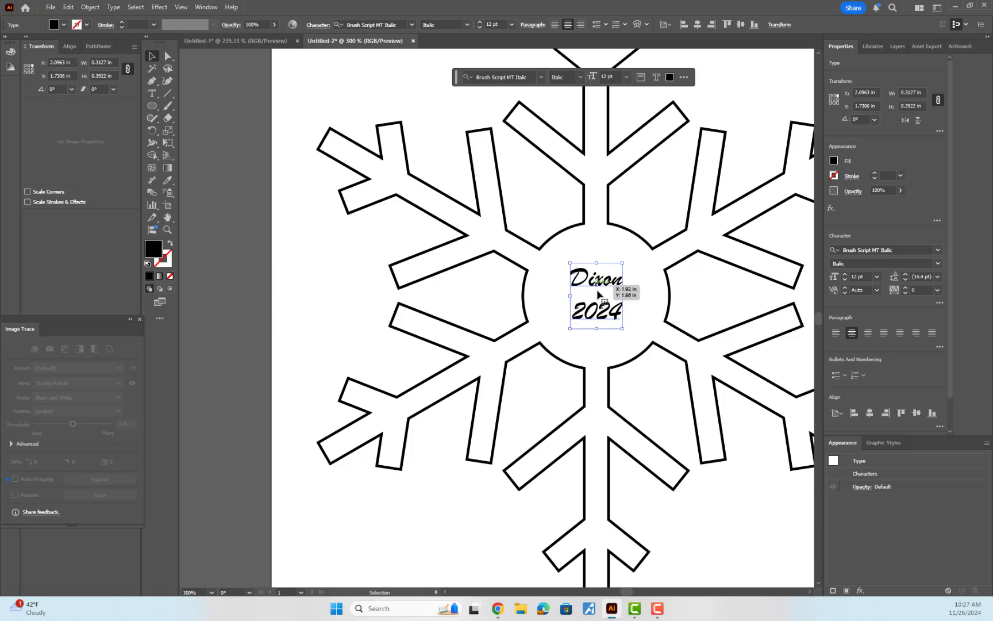
{"action": "scroll", "coordinate": [597, 294], "scroll_direction": "up", "scroll_amount": 2}
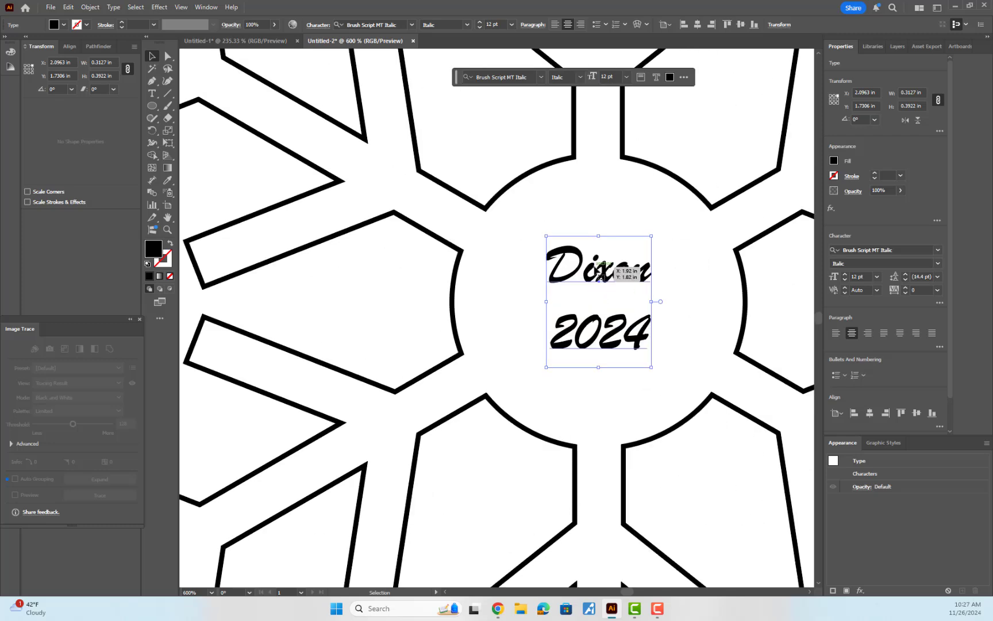
{"action": "right_click", "coordinate": [597, 265]}
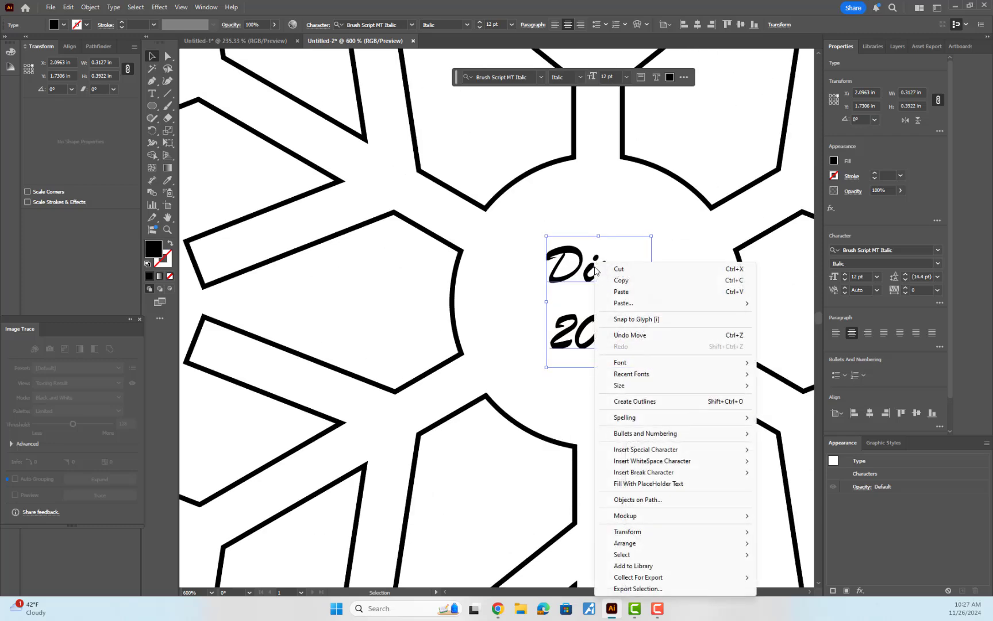
{"action": "left_click", "coordinate": [636, 401]}
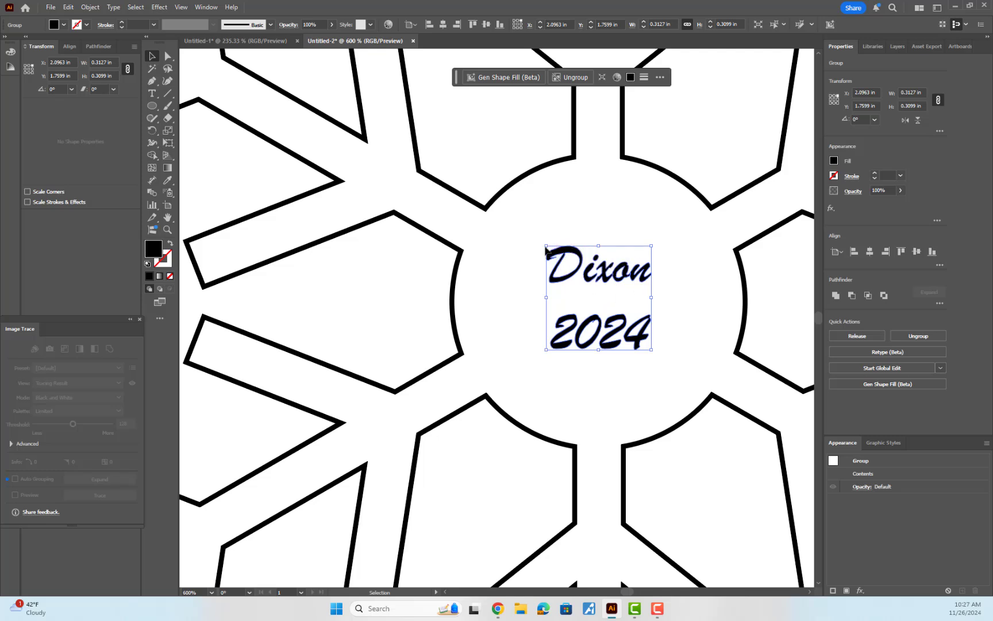
Stretch the outlined name and year to about 0.67 in wide and 0.51 in tall, and position them within the central circle
{"action": "left_click_drag", "start_coordinate": [546, 298], "coordinate": [488, 297]}
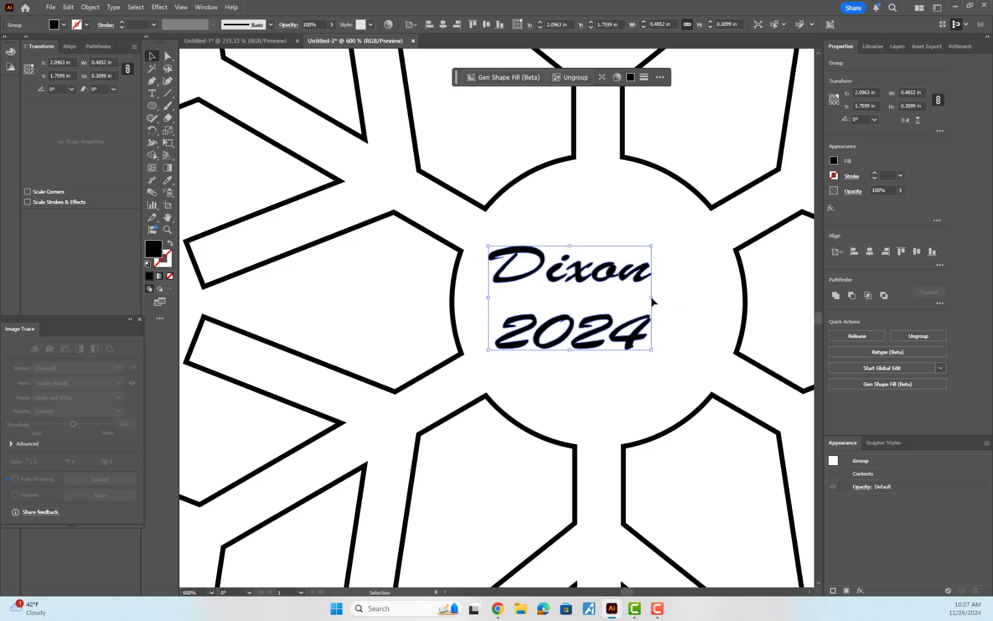
{"action": "left_click_drag", "start_coordinate": [653, 300], "coordinate": [711, 298]}
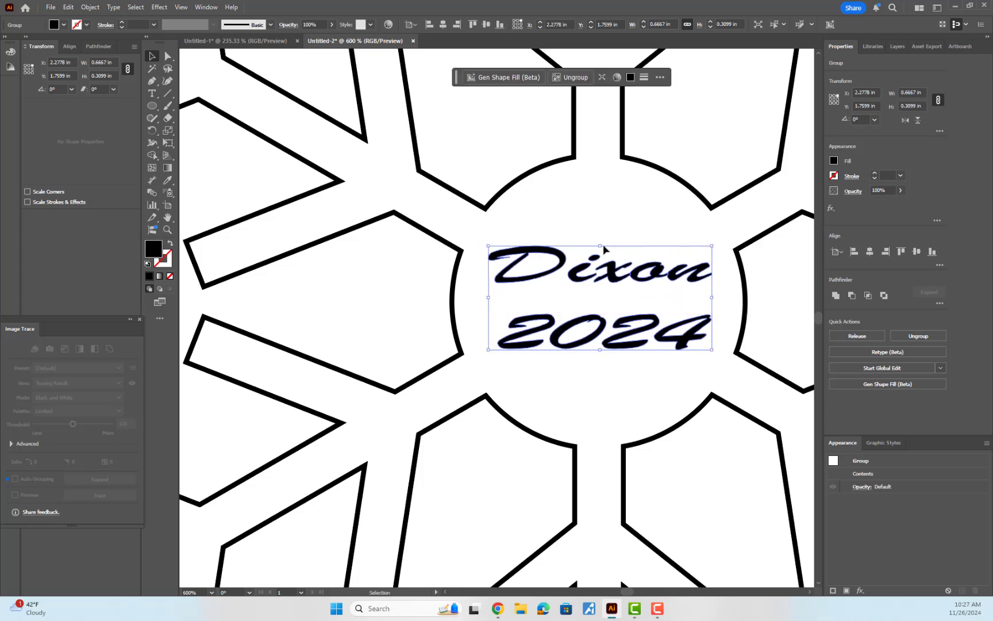
{"action": "left_click_drag", "start_coordinate": [604, 248], "coordinate": [604, 206]}
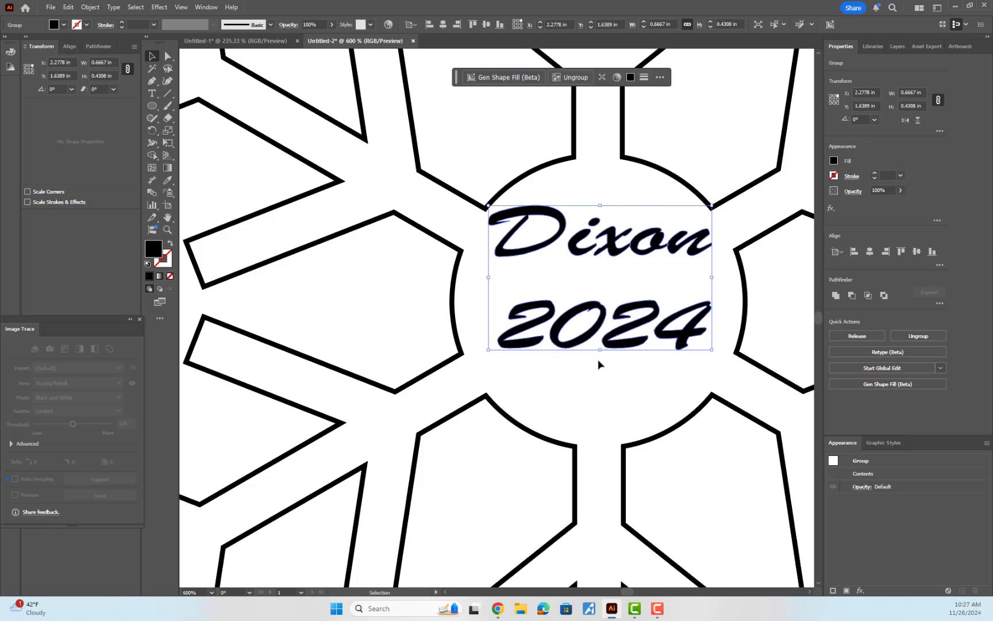
{"action": "left_click_drag", "start_coordinate": [601, 350], "coordinate": [600, 378]}
{"action": "left_click_drag", "start_coordinate": [629, 329], "coordinate": [630, 338]}
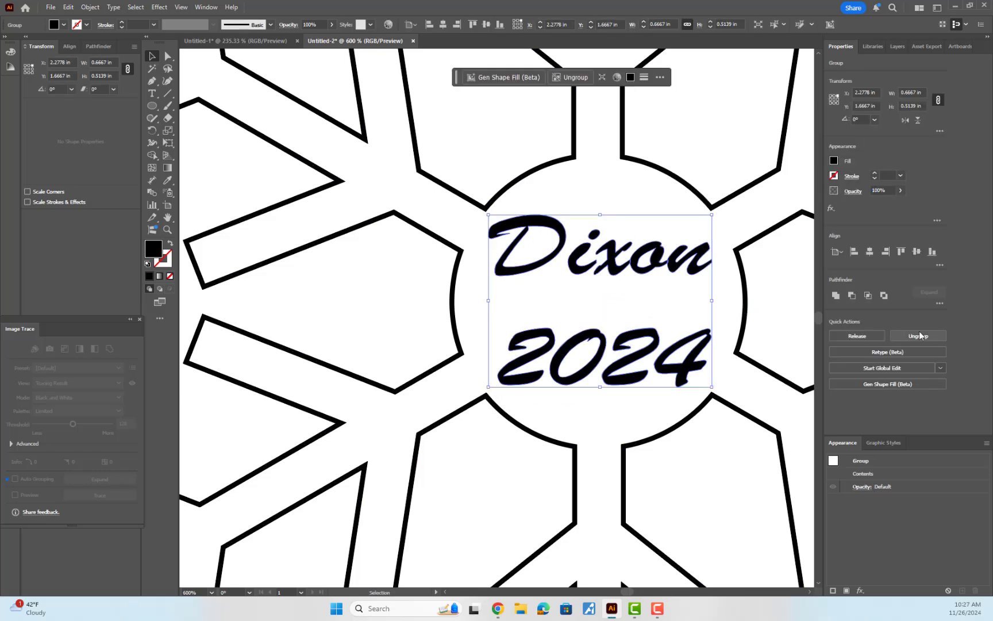
Ungroup the outlined text, select all four digits of 2024, and move them up closer beneath the name
{"action": "left_click", "coordinate": [678, 319]}
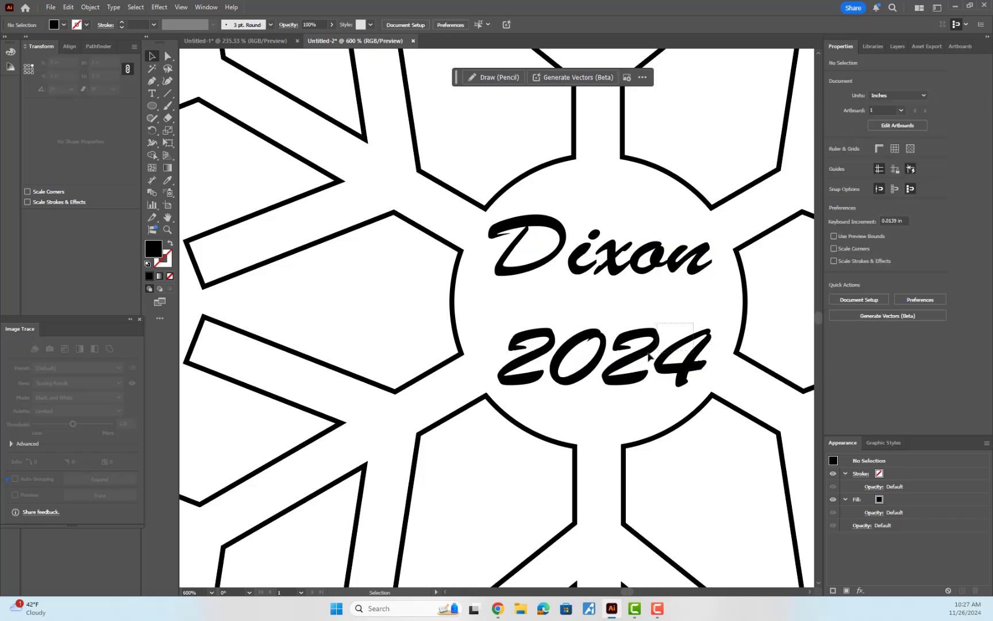
{"action": "left_click", "coordinate": [592, 337]}
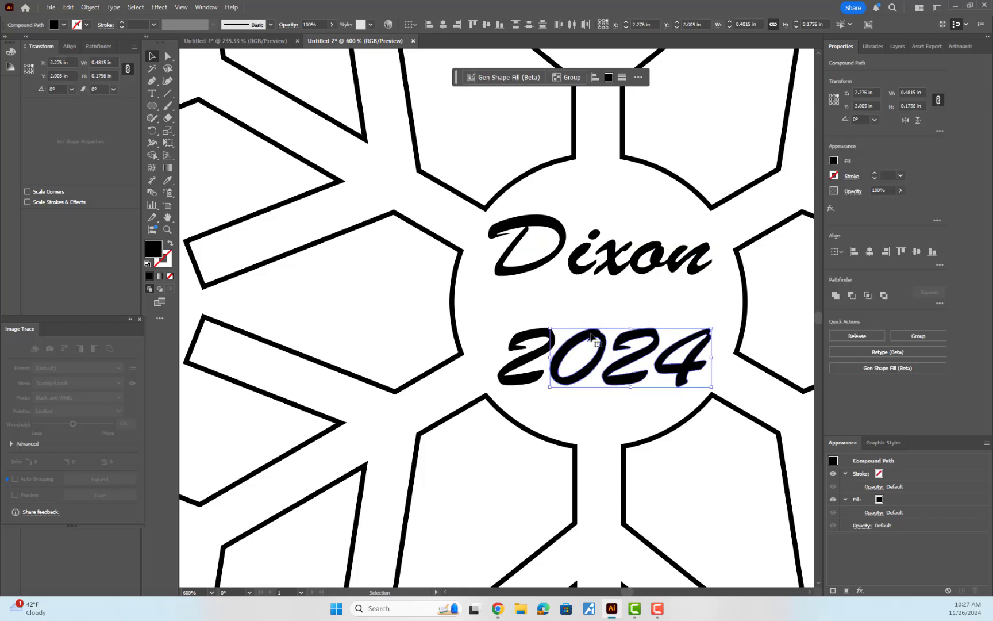
{"action": "left_click", "coordinate": [698, 311]}
{"action": "left_click", "coordinate": [584, 340]}
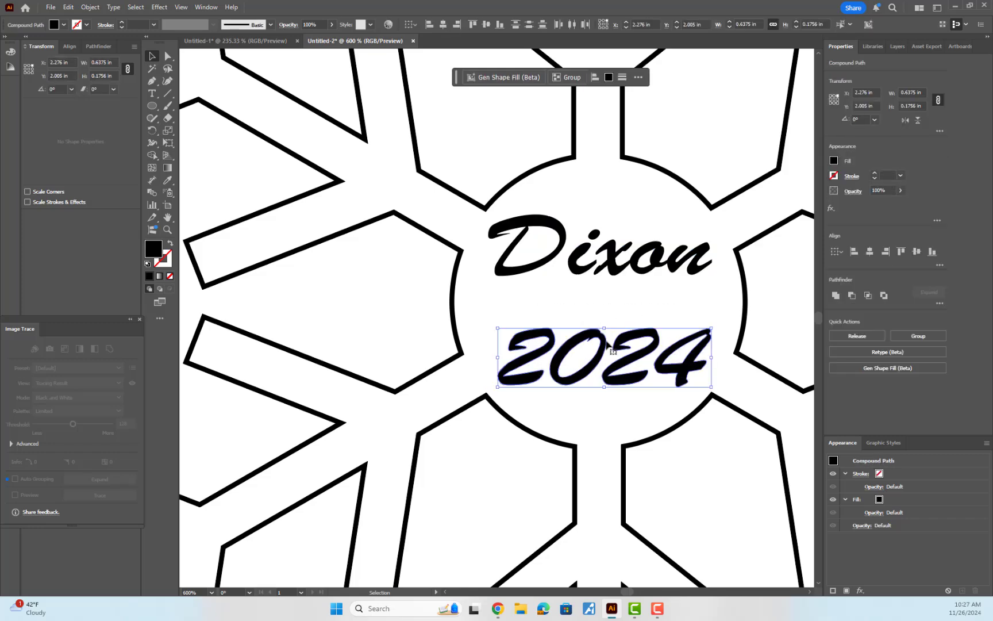
{"action": "left_click_drag", "start_coordinate": [607, 350], "coordinate": [601, 329]}
{"action": "left_click", "coordinate": [693, 285]}
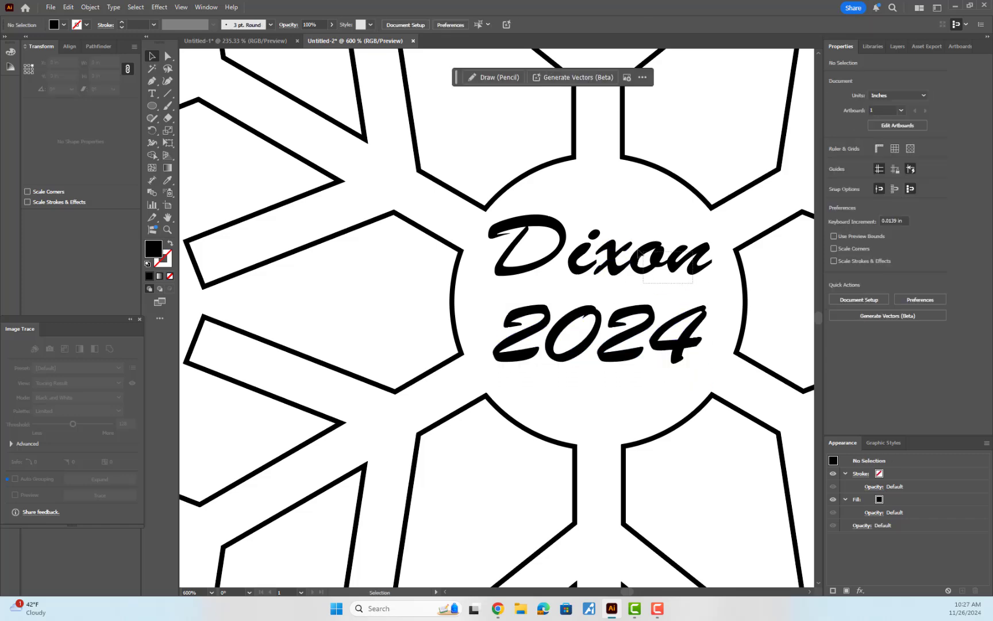
Move the outlined name down slightly toward 2024 so that both lines sit balanced in the central circle
{"action": "left_click", "coordinate": [556, 238]}
{"action": "left_click_drag", "start_coordinate": [581, 252], "coordinate": [583, 261]}
{"action": "scroll", "coordinate": [683, 417], "scroll_direction": "down", "scroll_amount": 4}
{"action": "left_click", "coordinate": [745, 351]}
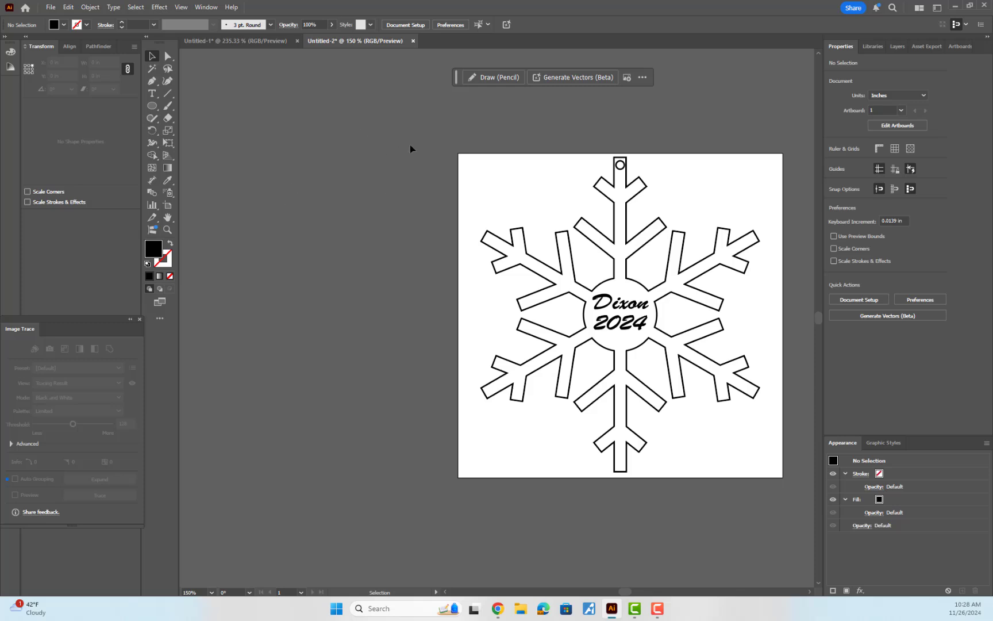
{"action": "left_click", "coordinate": [644, 193]}
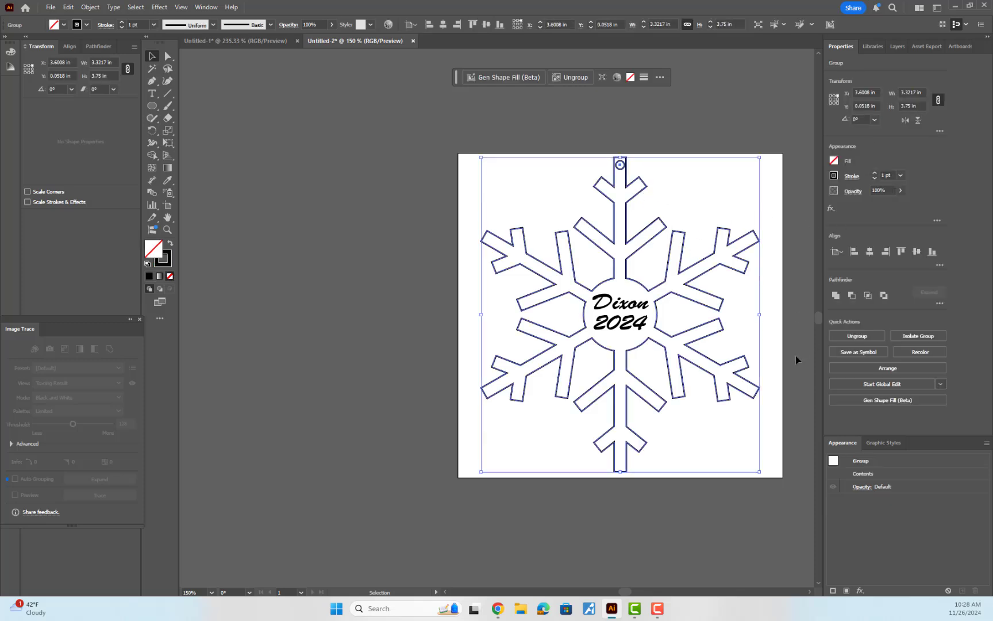
{"action": "left_click", "coordinate": [860, 336]}
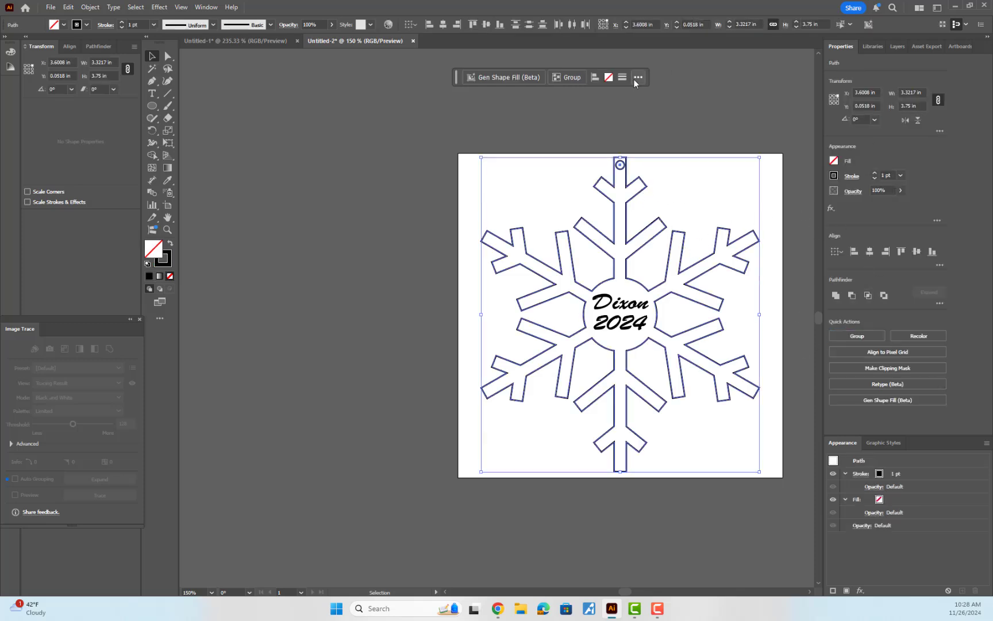
{"action": "left_click", "coordinate": [664, 113]}
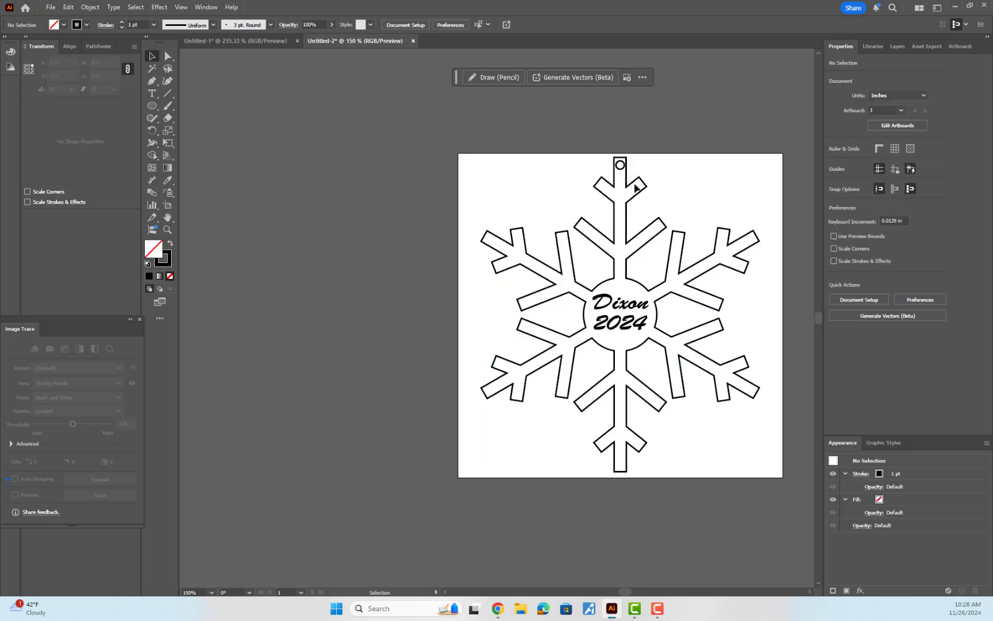
{"action": "left_click", "coordinate": [628, 183]}
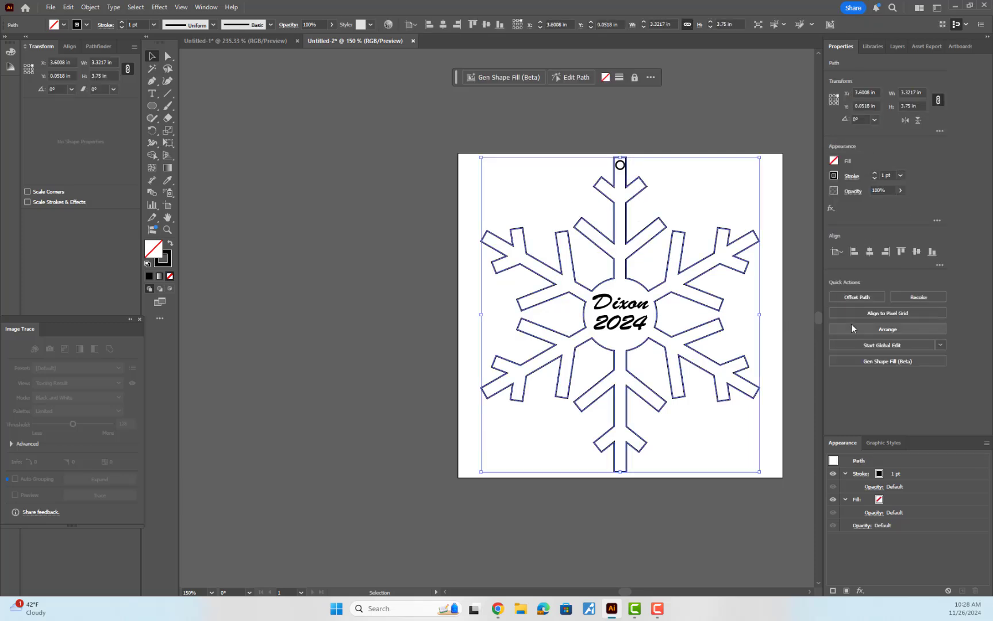
{"action": "left_click", "coordinate": [736, 193]}
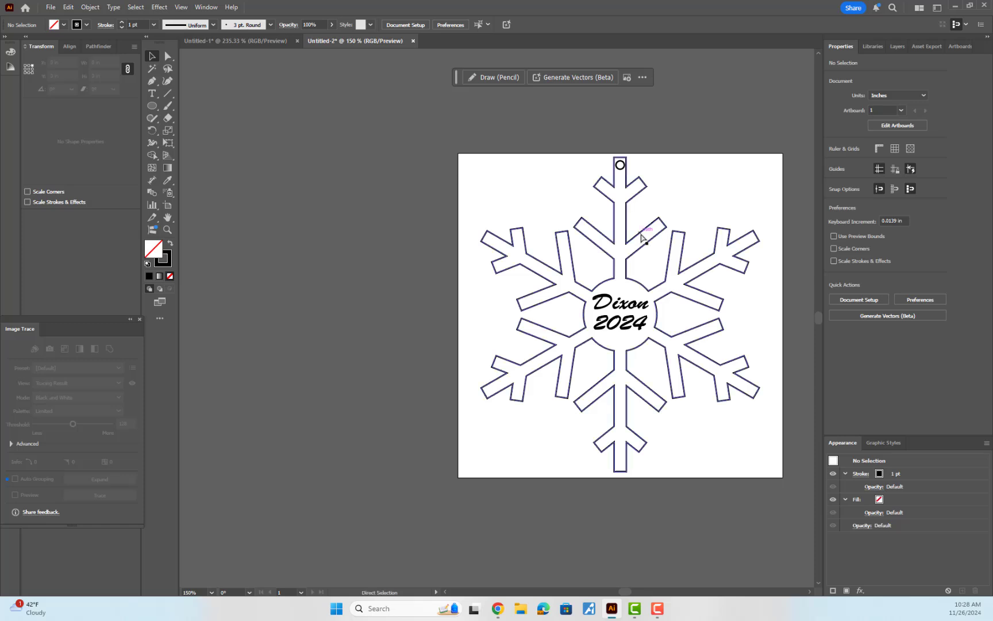
{"action": "left_click", "coordinate": [665, 215]}
{"action": "left_click", "coordinate": [639, 178]}
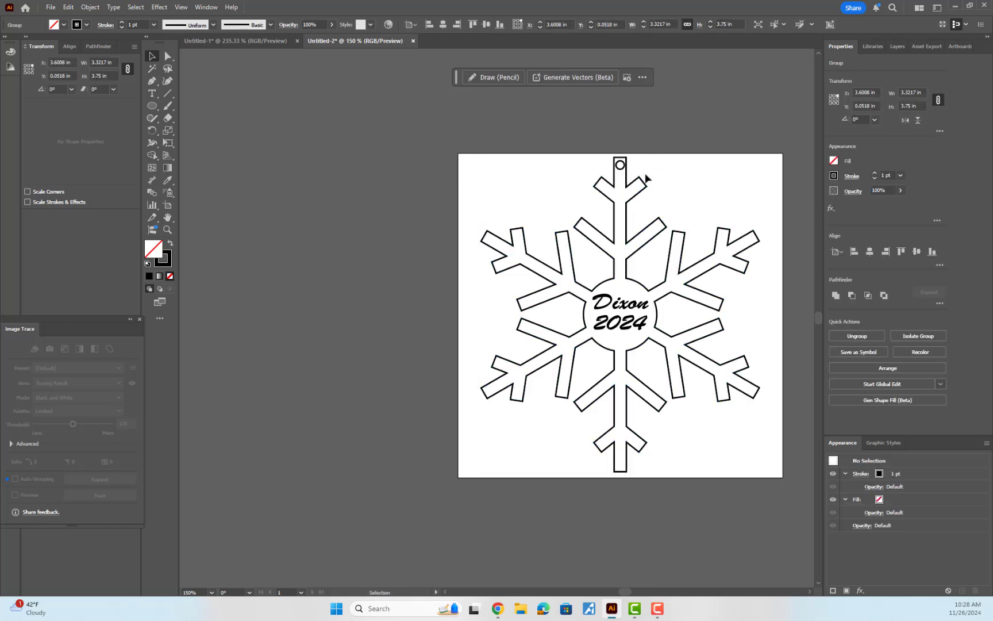
Select the snowflake outline inside its isolated group and load the Laser Engraving Swatches.ai library from the Digital Media Arts shared drive
{"action": "double_click", "coordinate": [642, 182]}
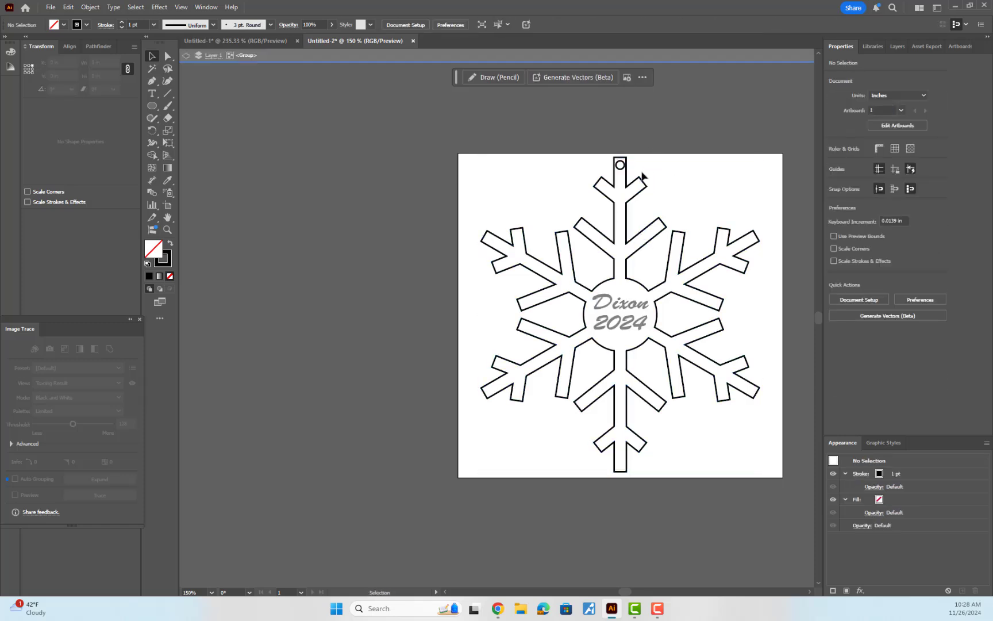
{"action": "left_click", "coordinate": [641, 183]}
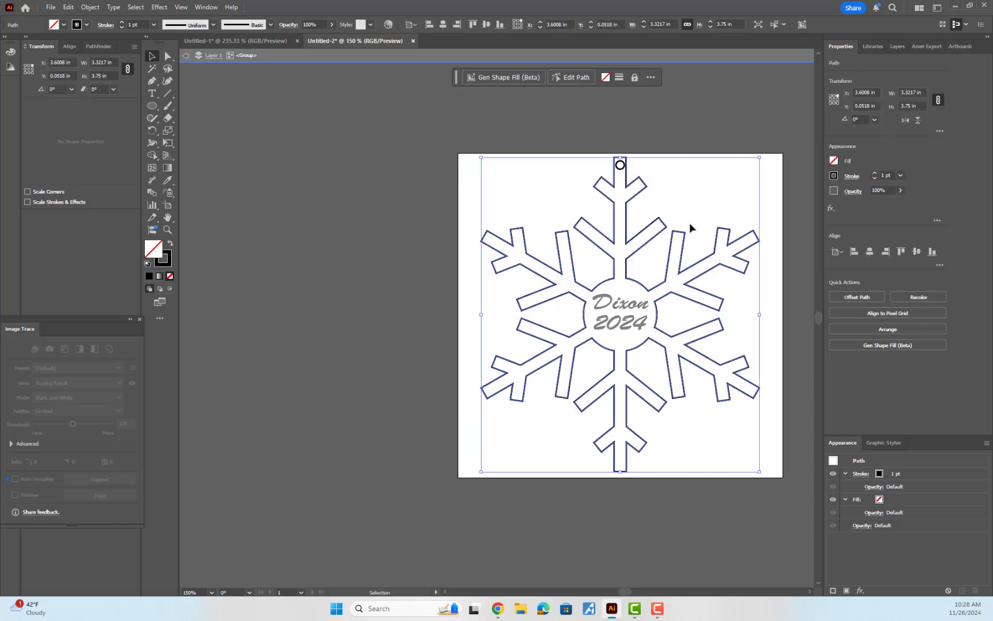
{"action": "left_click", "coordinate": [834, 175]}
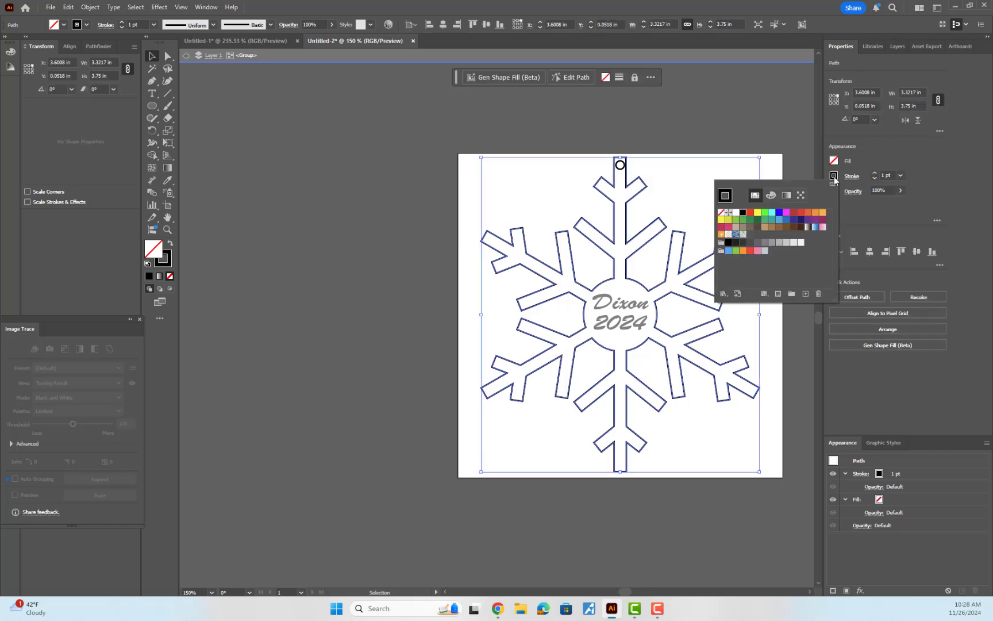
{"action": "left_click", "coordinate": [723, 296]}
{"action": "left_click", "coordinate": [756, 575]}
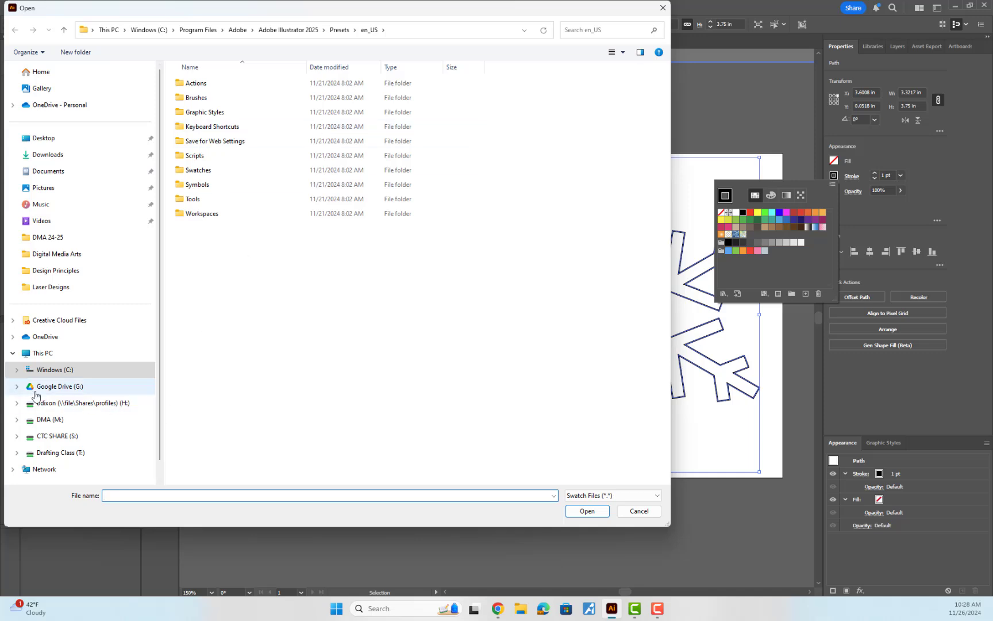
{"action": "left_click", "coordinate": [66, 386]}
{"action": "left_click", "coordinate": [199, 85]}
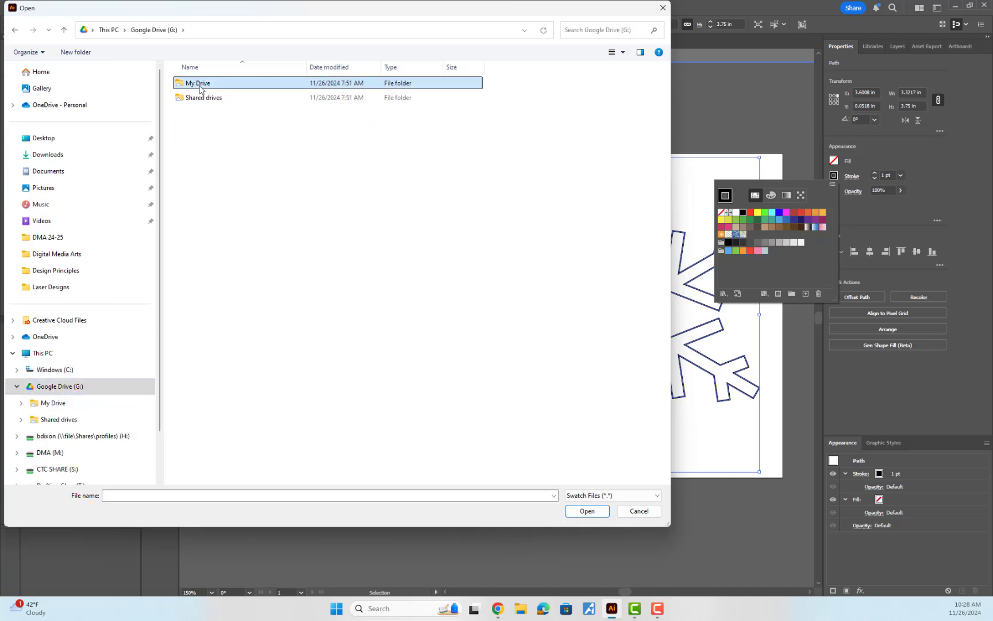
{"action": "double_click", "coordinate": [200, 98]}
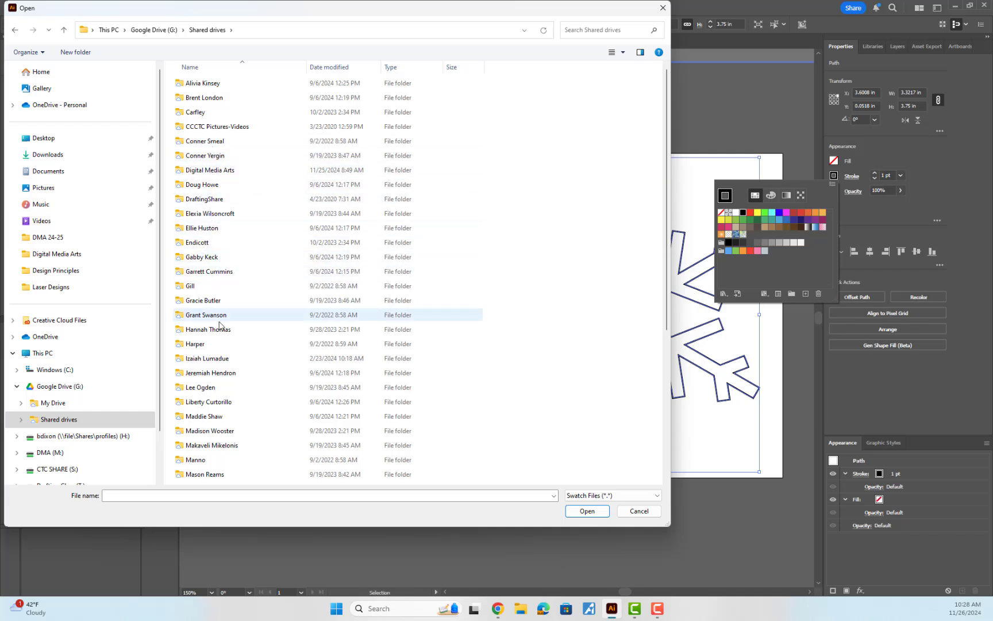
{"action": "double_click", "coordinate": [202, 171]}
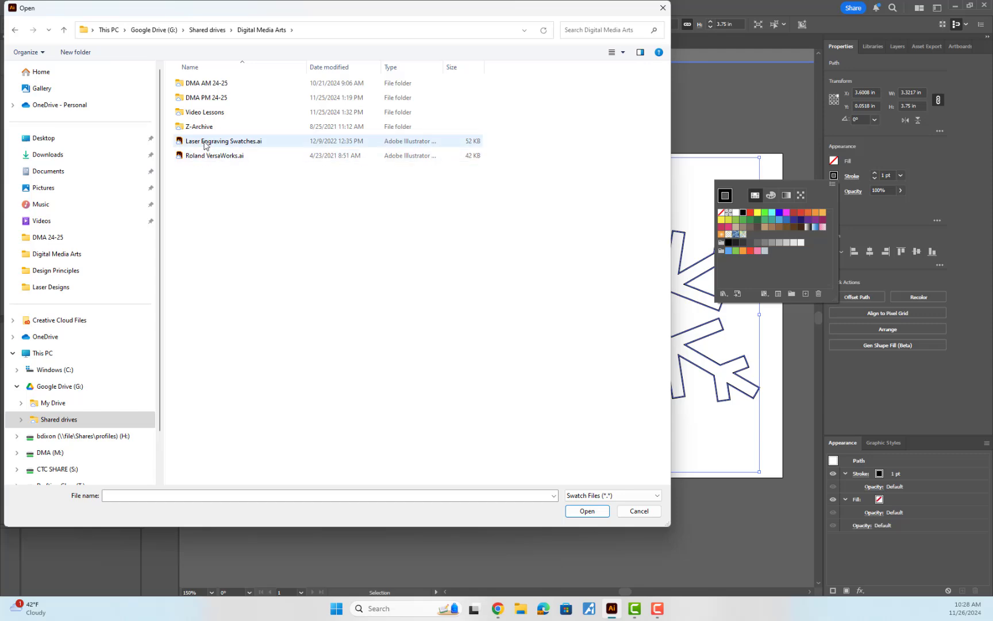
{"action": "double_click", "coordinate": [224, 146]}
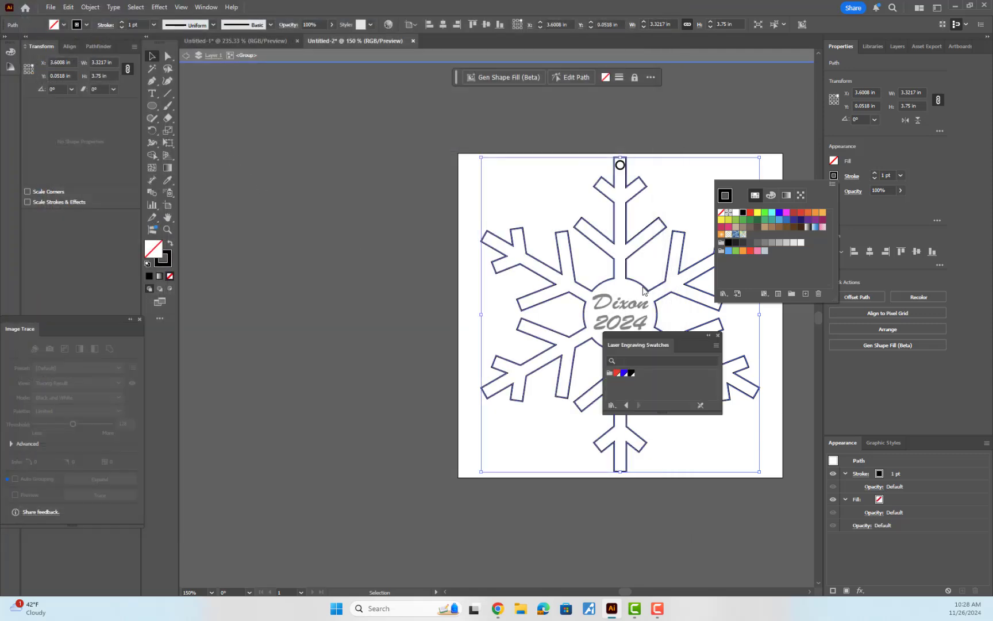
Apply the red Cut swatch to the snowflake's fill and stroke, and move the swatch library clear of the artwork
{"action": "left_click", "coordinate": [618, 375]}
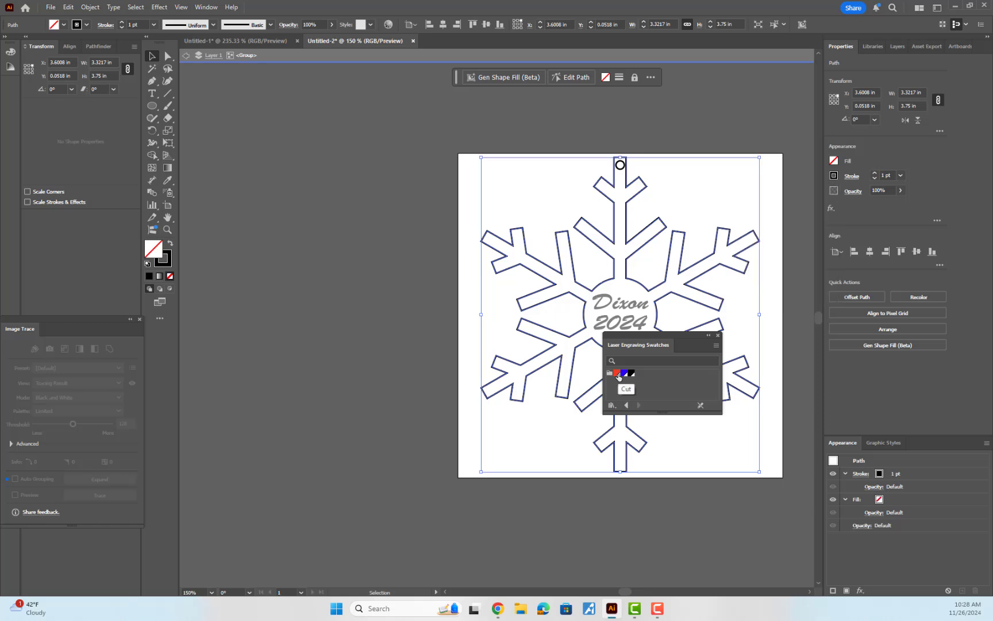
{"action": "left_click", "coordinate": [618, 375]}
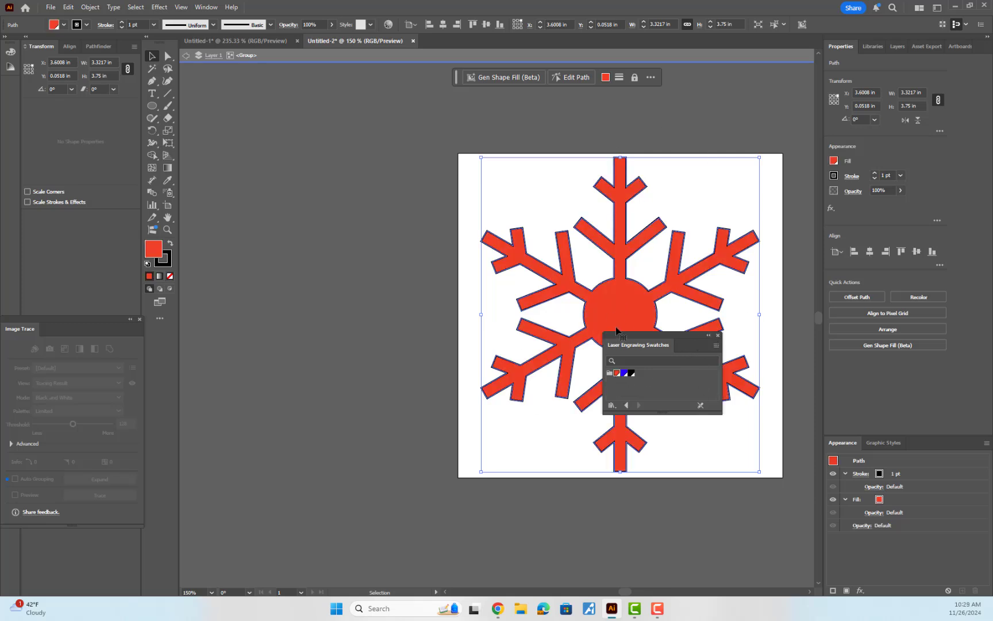
{"action": "left_click_drag", "start_coordinate": [637, 336], "coordinate": [357, 223]}
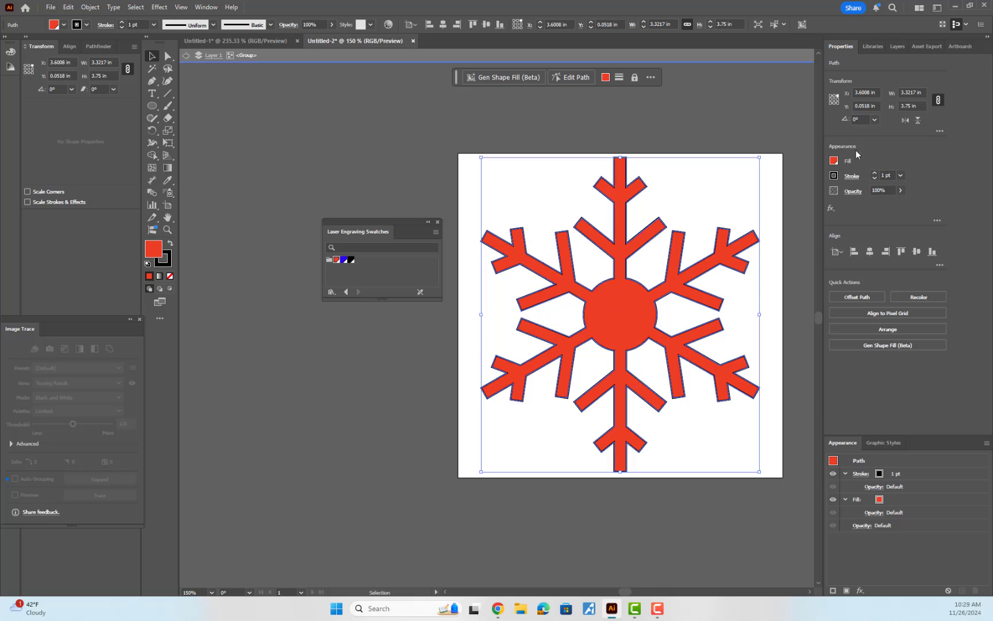
{"action": "left_click", "coordinate": [836, 175]}
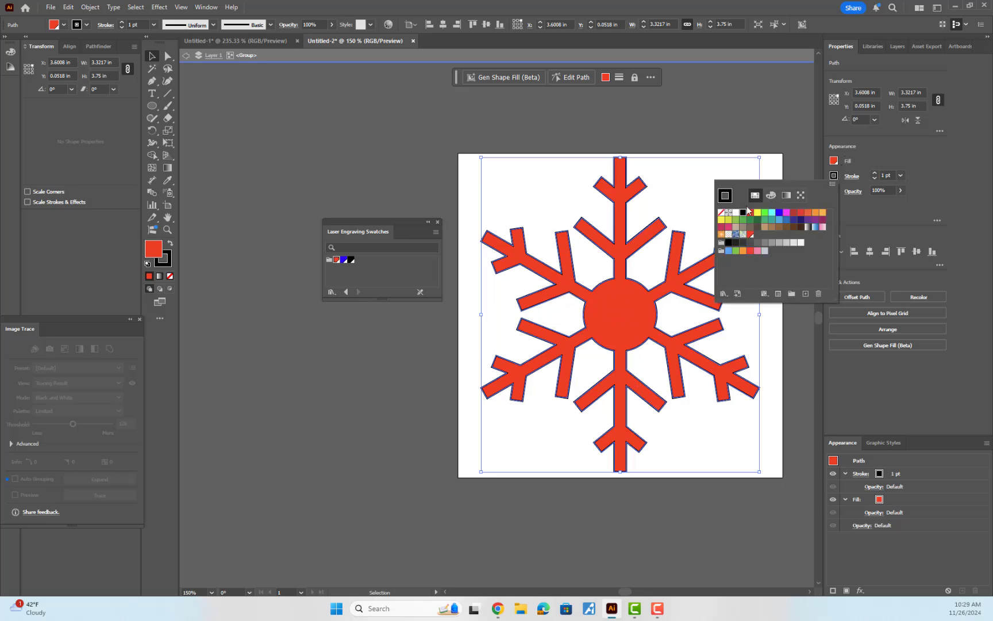
{"action": "left_click", "coordinate": [749, 234]}
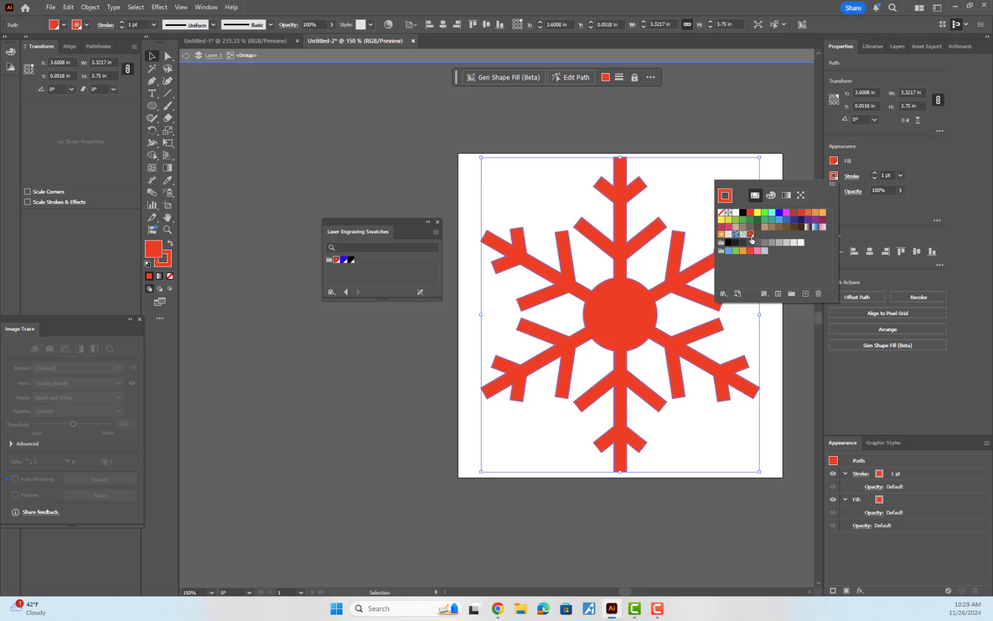
Set the snowflake's fill to None, keeping the red Cut stroke, and deselect it
{"action": "left_click", "coordinate": [835, 161]}
{"action": "left_click", "coordinate": [835, 161]}
{"action": "left_click", "coordinate": [835, 162]}
{"action": "left_click", "coordinate": [835, 161]}
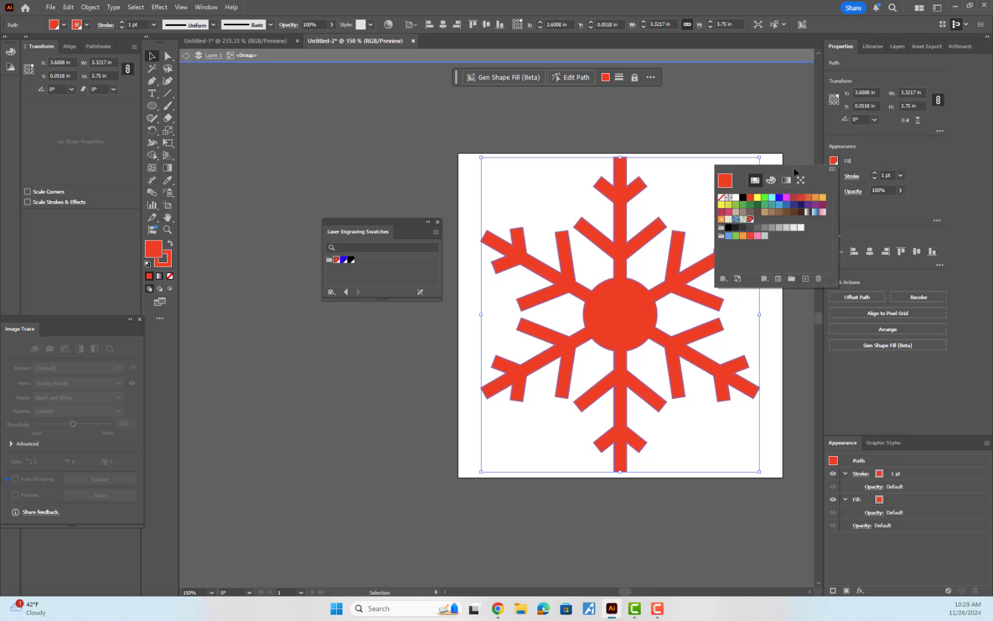
{"action": "left_click", "coordinate": [721, 198]}
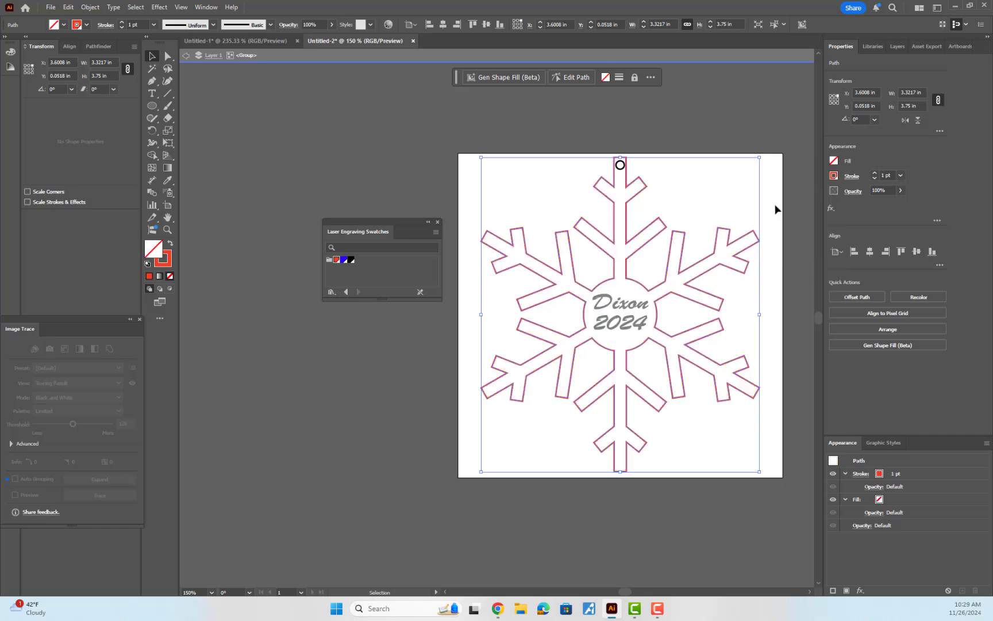
{"action": "left_click", "coordinate": [745, 120]}
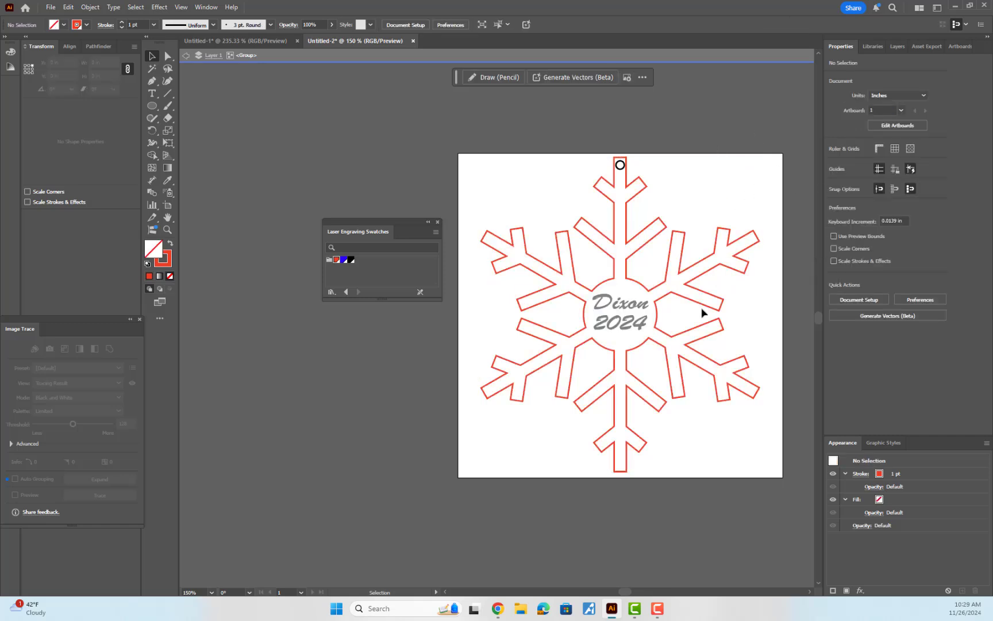
Set the snowflake outline's stroke weight to 0.001 pt and deselect it
{"action": "left_click", "coordinate": [647, 189]}
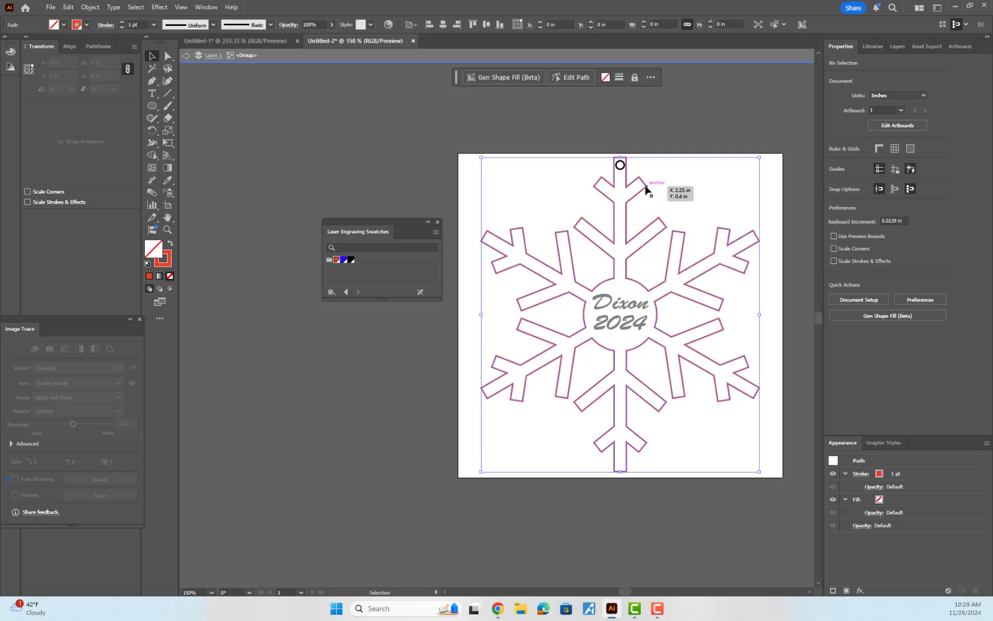
{"action": "left_click", "coordinate": [887, 176]}
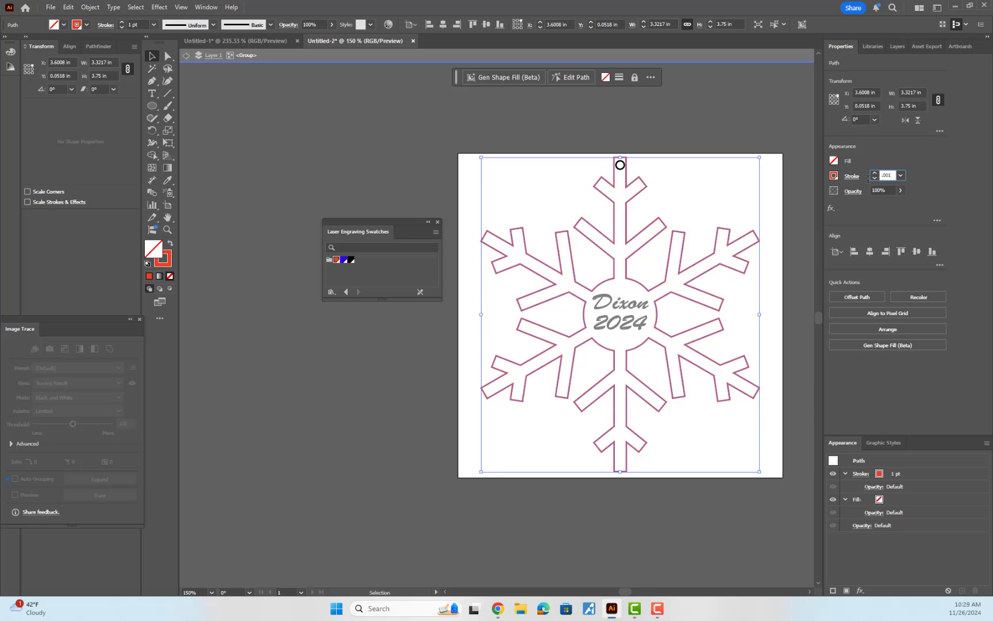
{"action": "key", "text": "Return"}
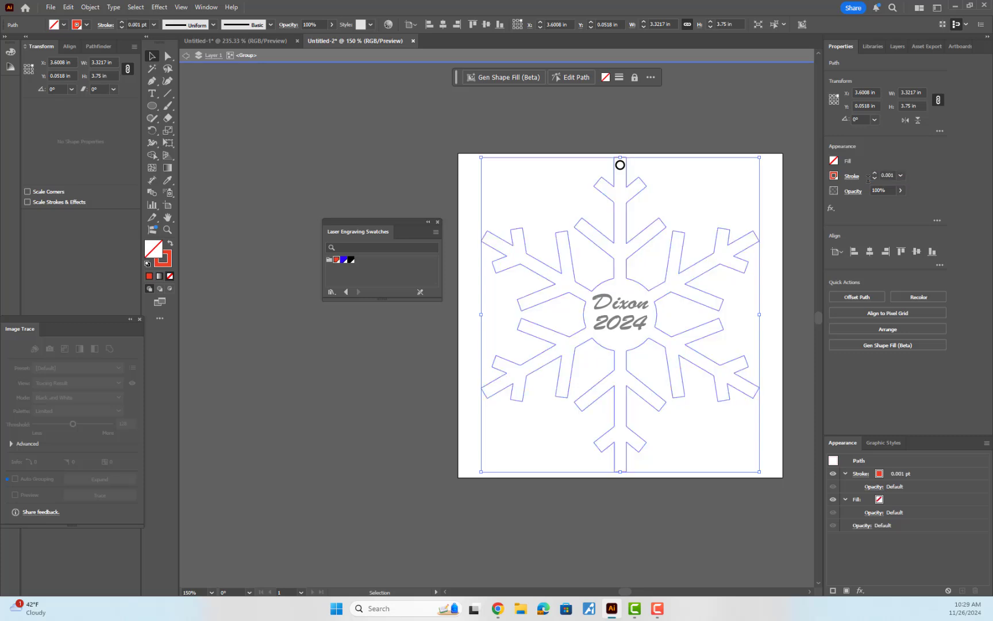
{"action": "left_click", "coordinate": [681, 134]}
Give the hanging hole circle the red Cut swatch as its stroke, set the stroke weight to 0.001 pt, and deselect it
{"action": "left_click", "coordinate": [621, 165]}
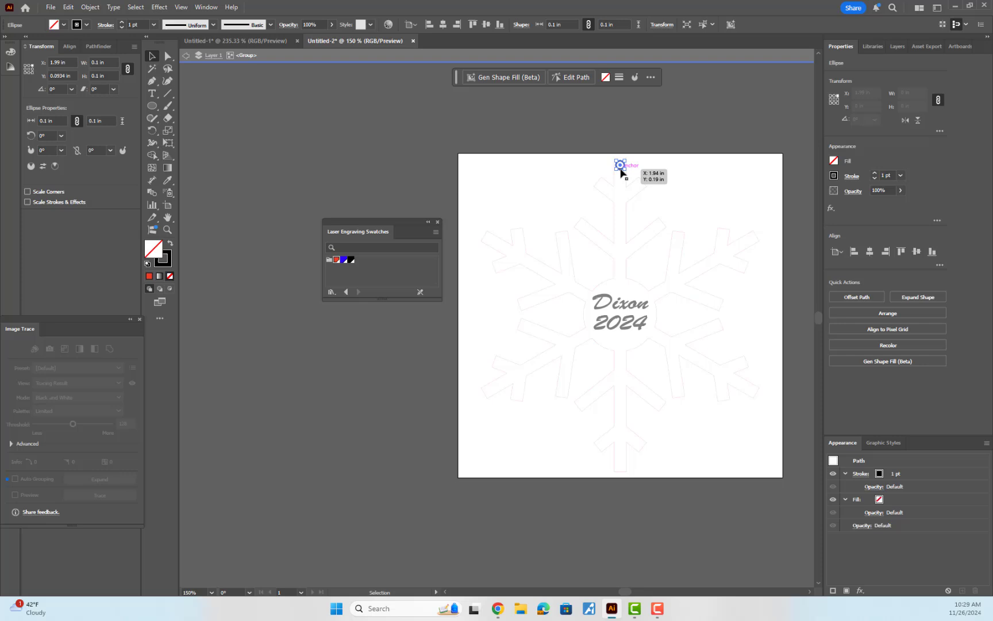
{"action": "left_click", "coordinate": [833, 176]}
{"action": "left_click", "coordinate": [751, 234]}
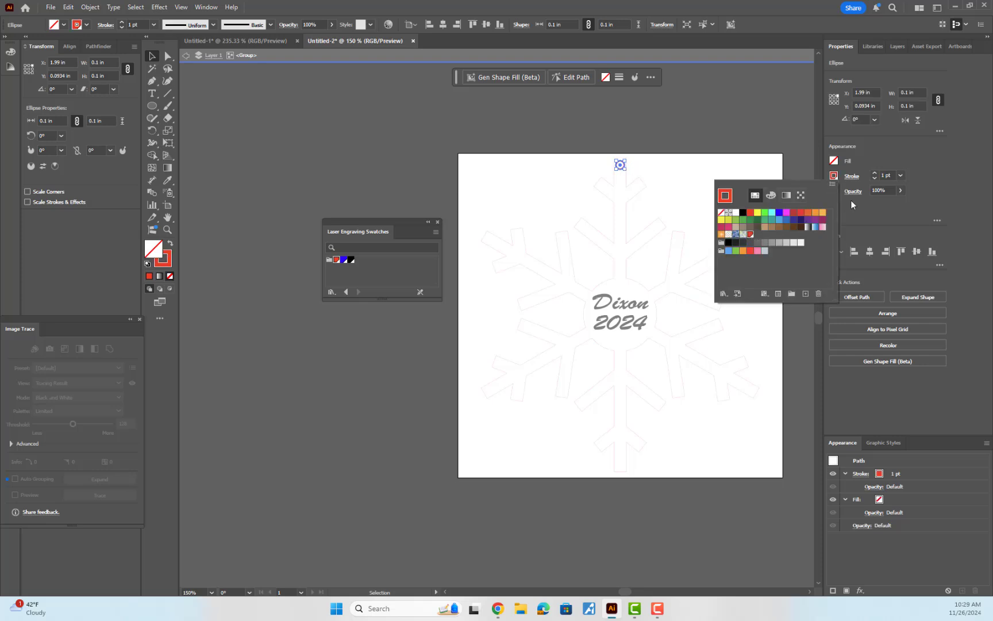
{"action": "left_click", "coordinate": [891, 175]}
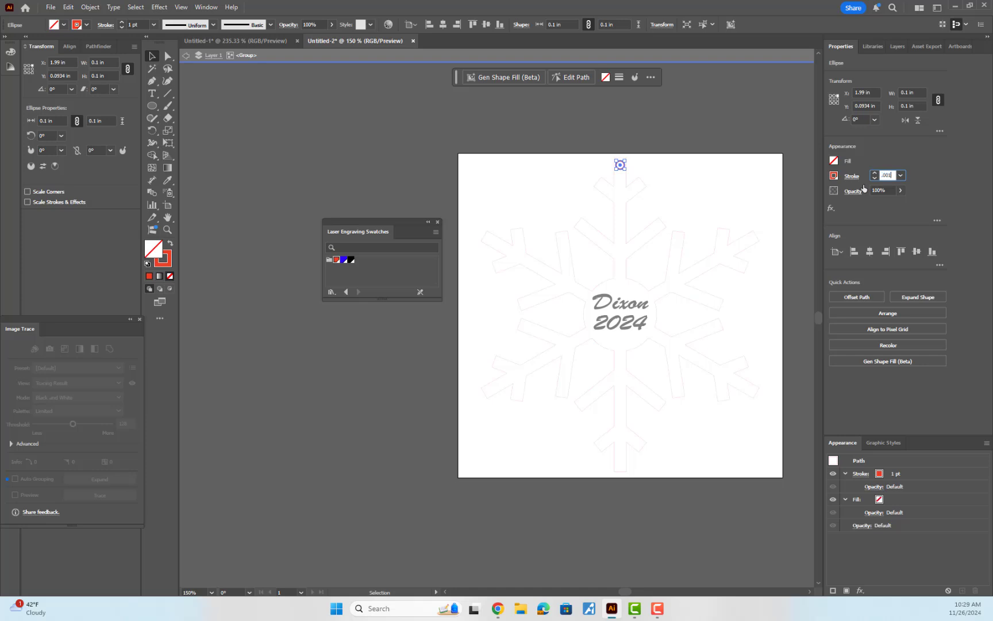
{"action": "key", "text": "Return"}
{"action": "left_click", "coordinate": [621, 151]}
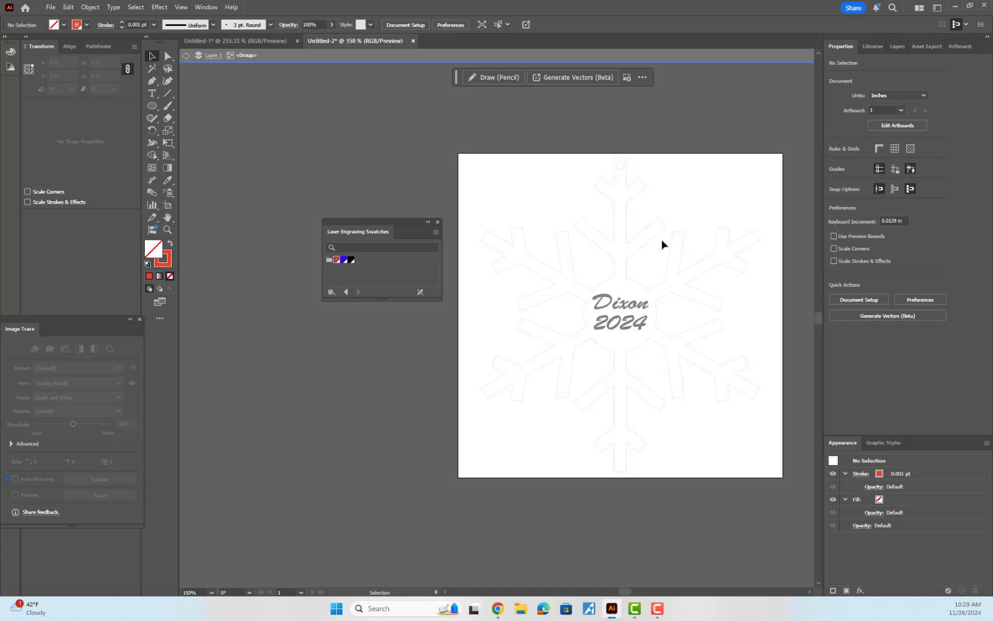
Leave the group isolation and examine the central name and 2024 lettering up close, including its fill and stroke
{"action": "left_click", "coordinate": [622, 305]}
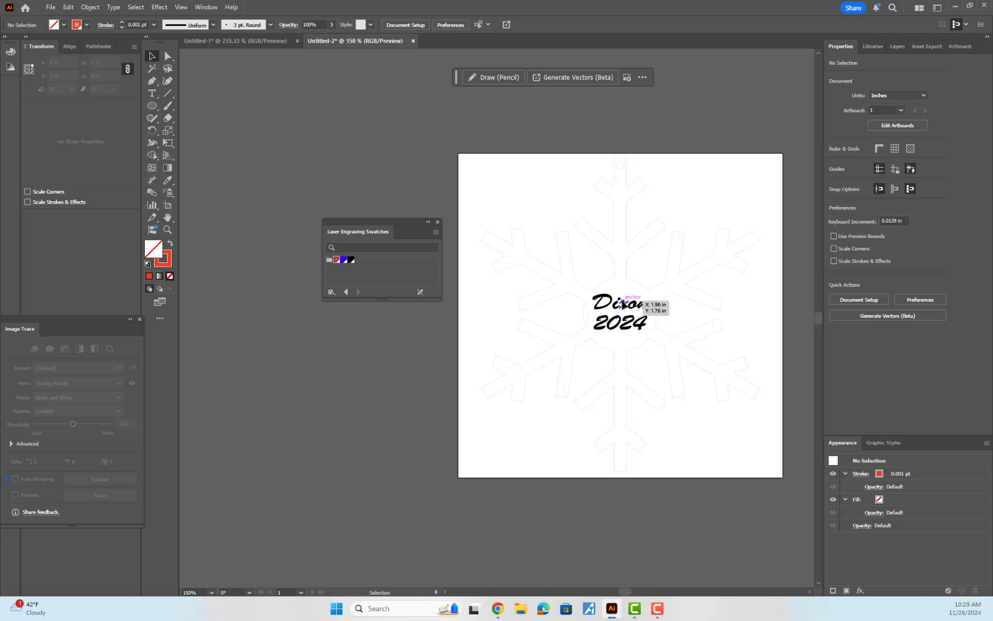
{"action": "left_click", "coordinate": [645, 334]}
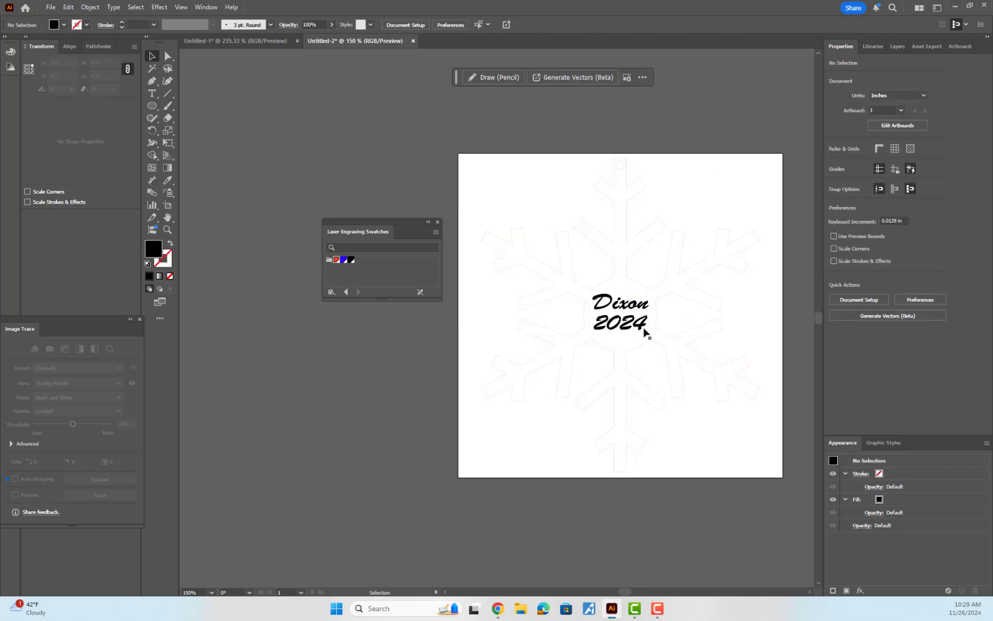
{"action": "left_click", "coordinate": [600, 310]}
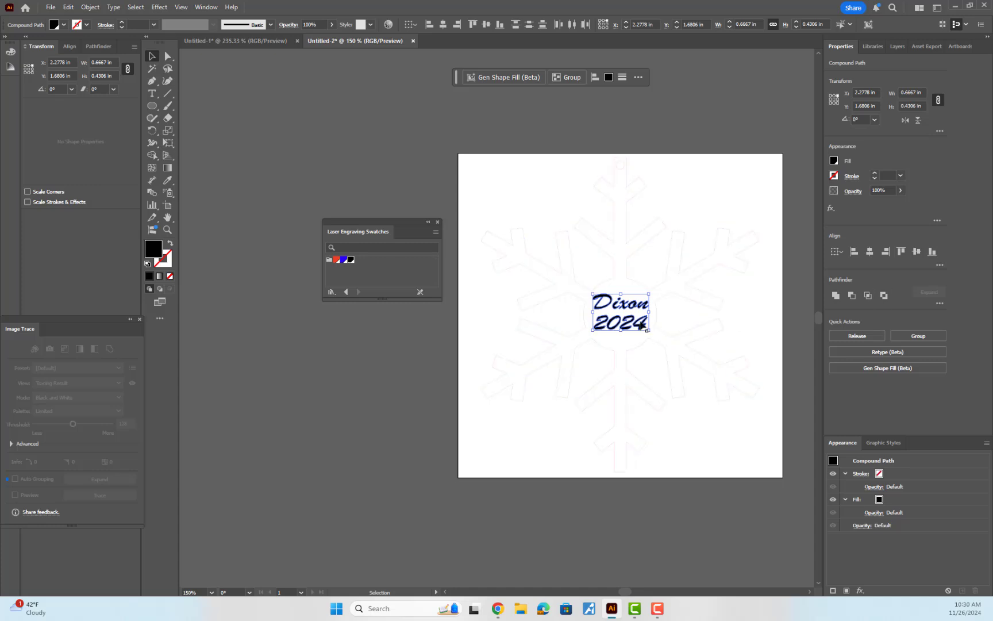
{"action": "scroll", "coordinate": [632, 321], "scroll_direction": "up", "scroll_amount": 4}
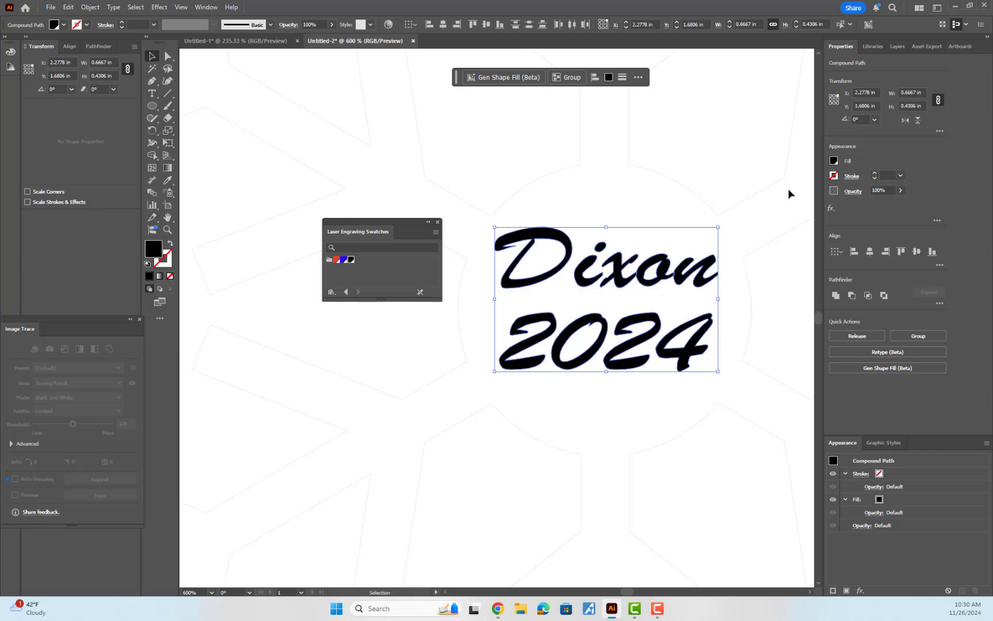
{"action": "left_click", "coordinate": [738, 153]}
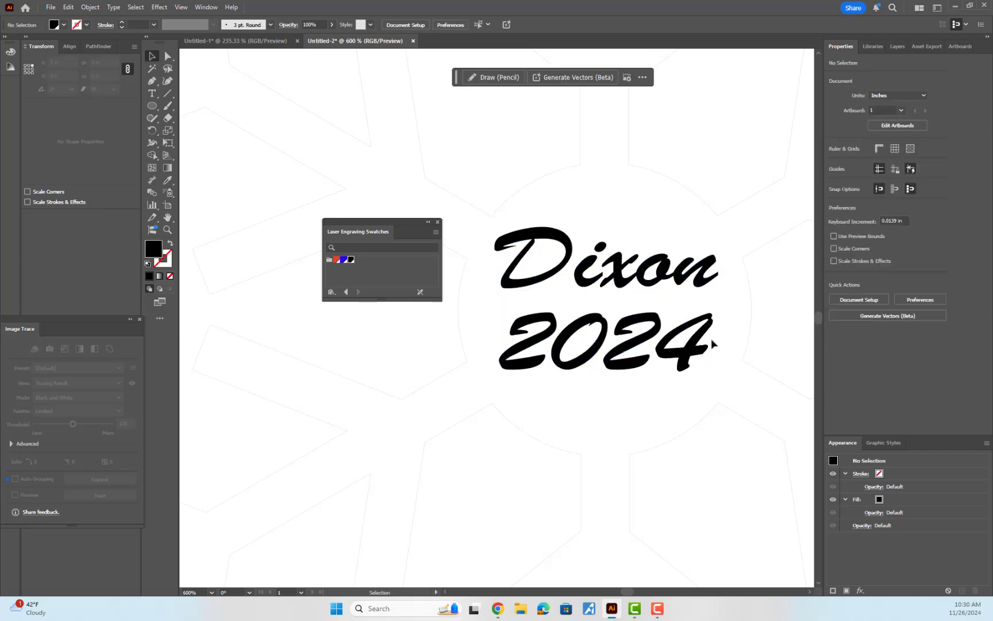
{"action": "scroll", "coordinate": [721, 340], "scroll_direction": "down", "scroll_amount": 3}
{"action": "left_click_drag", "start_coordinate": [720, 339], "coordinate": [619, 311]}
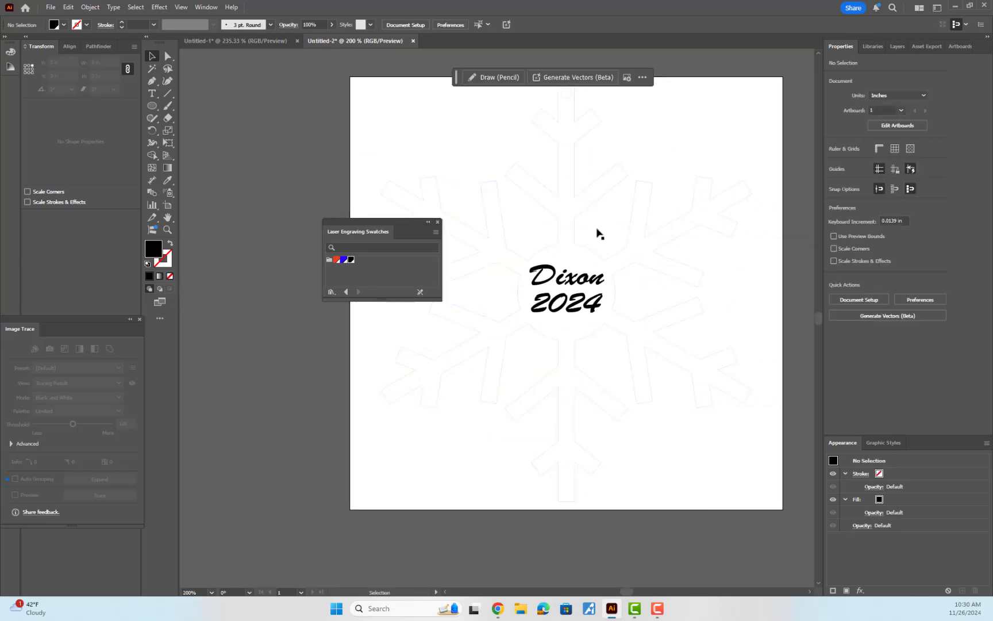
{"action": "key", "text": "space"}
{"action": "left_click_drag", "start_coordinate": [629, 166], "coordinate": [635, 229]}
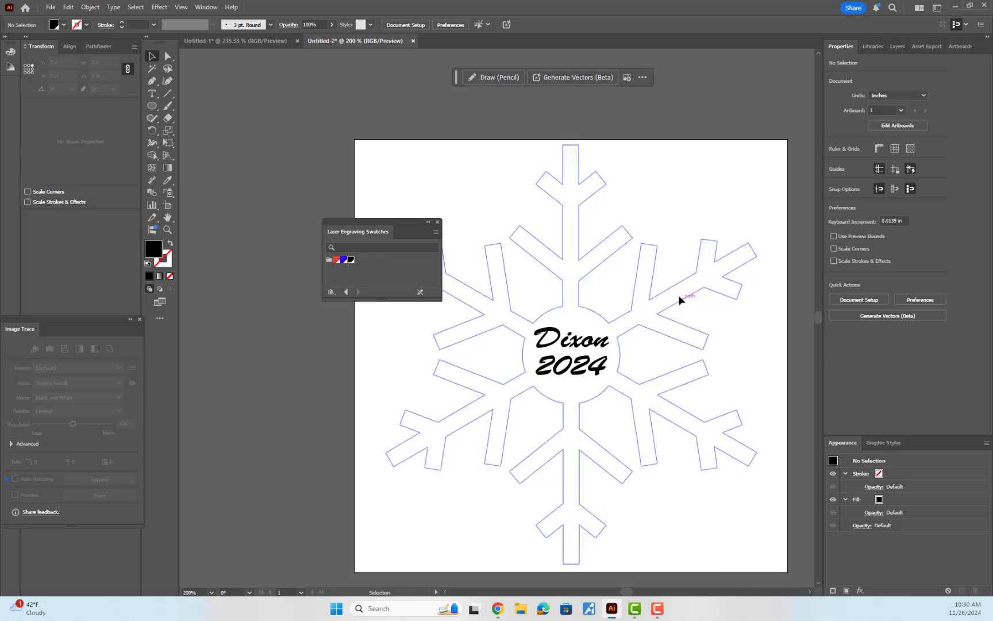
Isolate the snowflake group and create an inner copy of its outline using Offset Path at -0.05 in with Miter joins
{"action": "left_click", "coordinate": [647, 331]}
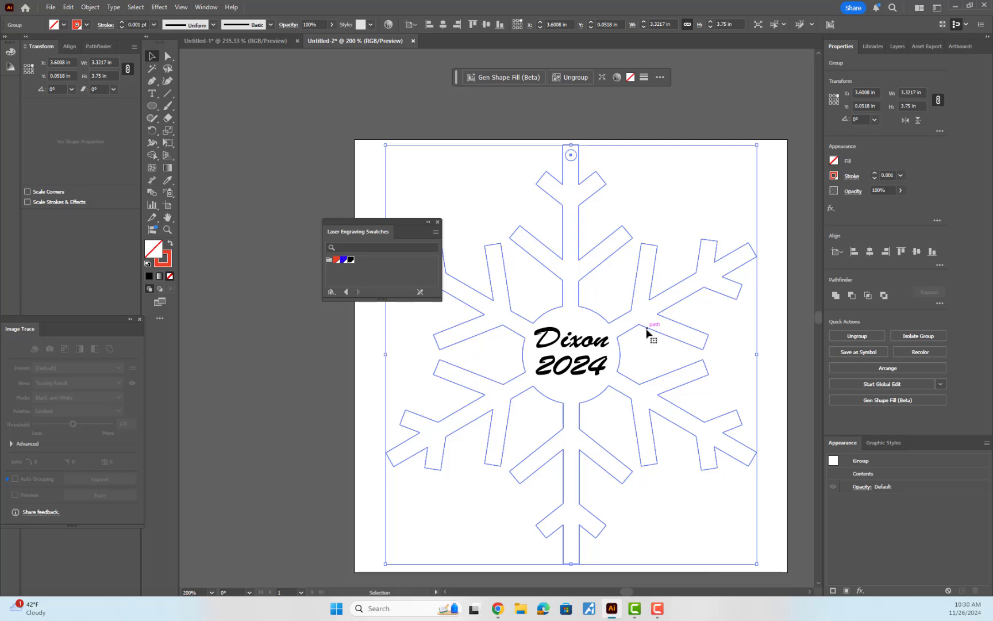
{"action": "double_click", "coordinate": [647, 332]}
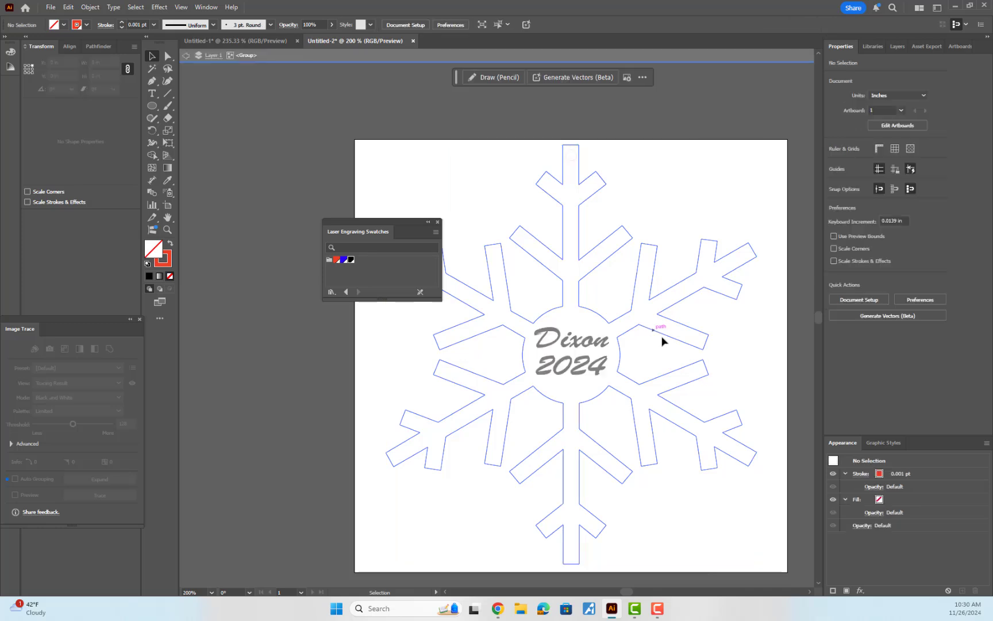
{"action": "left_click", "coordinate": [587, 204]}
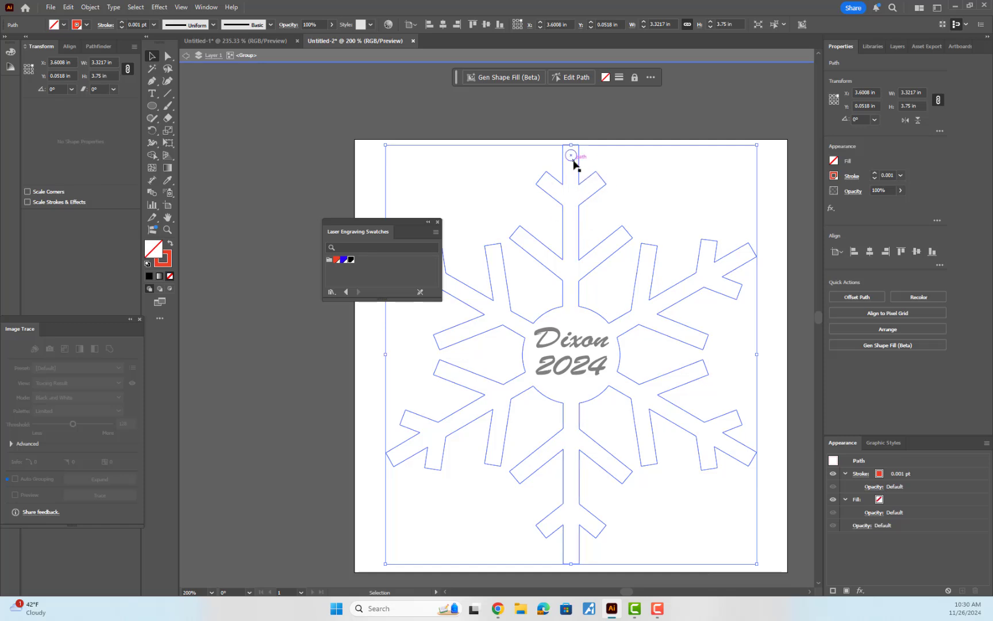
{"action": "left_click", "coordinate": [91, 7]}
{"action": "mouse_move", "coordinate": [148, 294]}
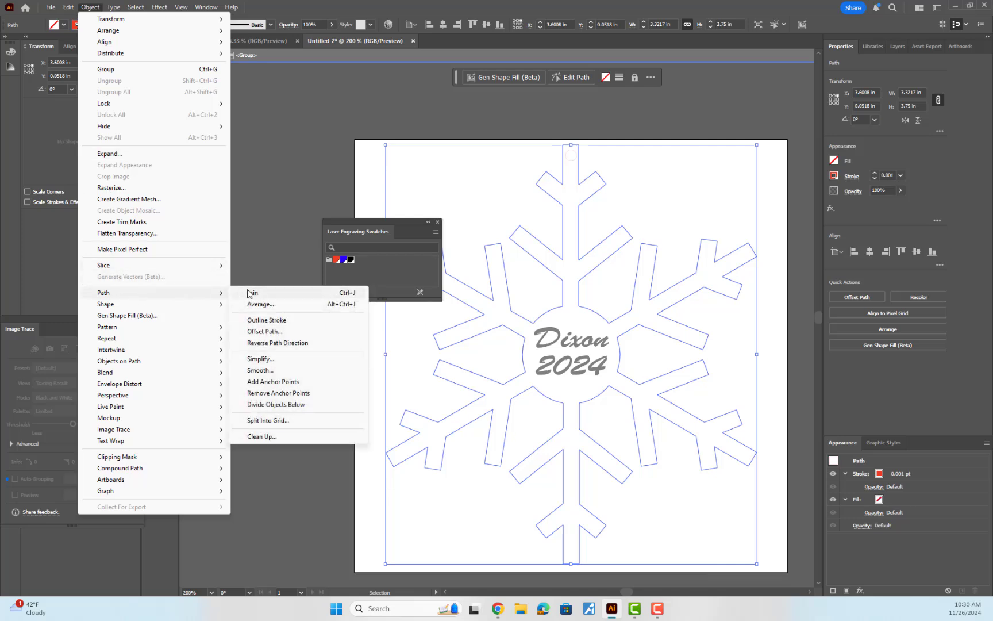
{"action": "left_click", "coordinate": [266, 332]}
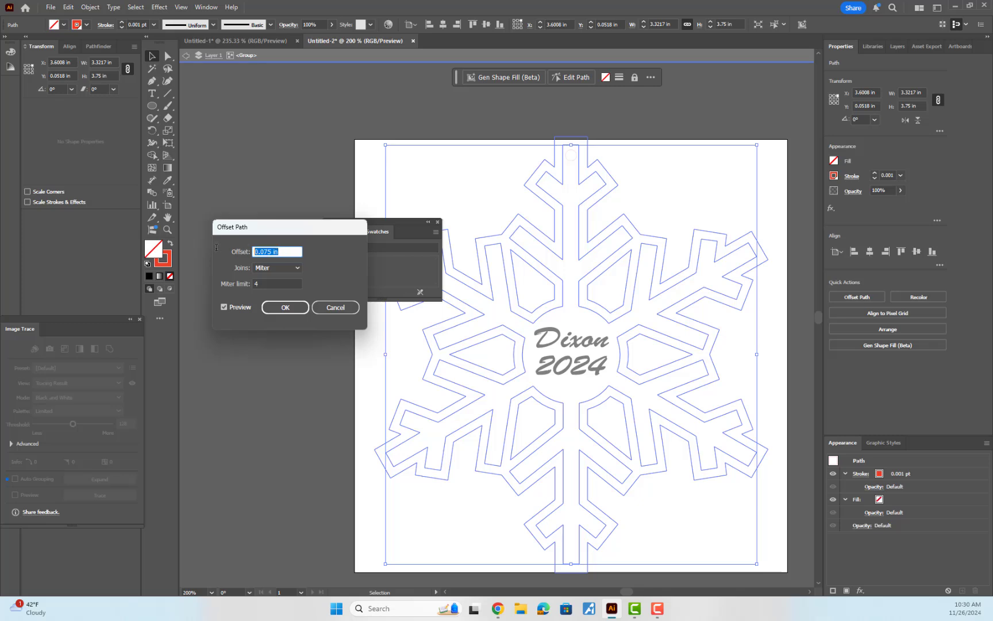
{"action": "type", "text": ".05"}
{"action": "left_click", "coordinate": [241, 309]}
{"action": "left_click", "coordinate": [239, 308]}
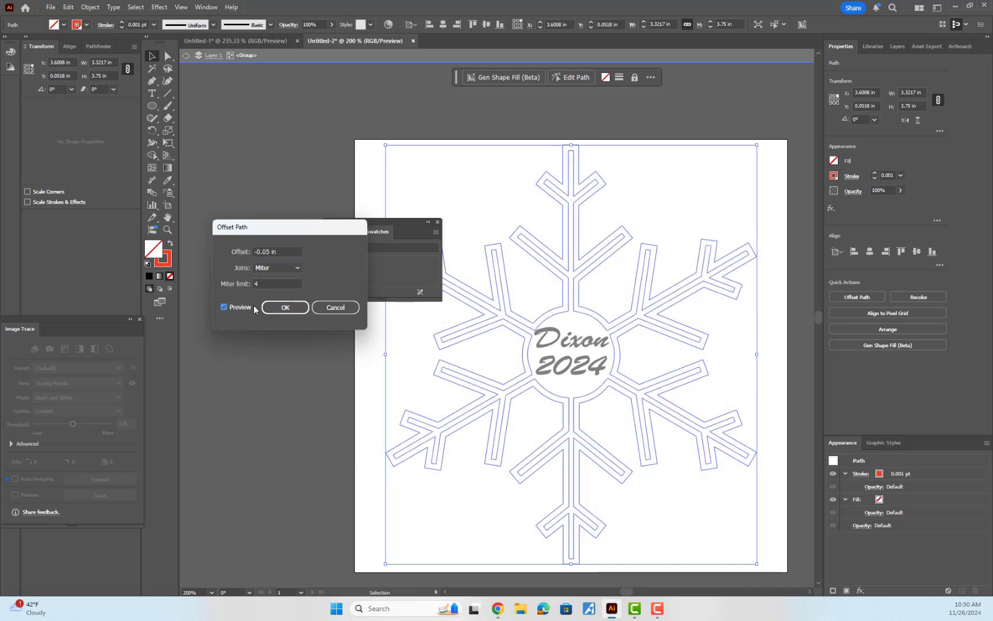
{"action": "left_click", "coordinate": [290, 308]}
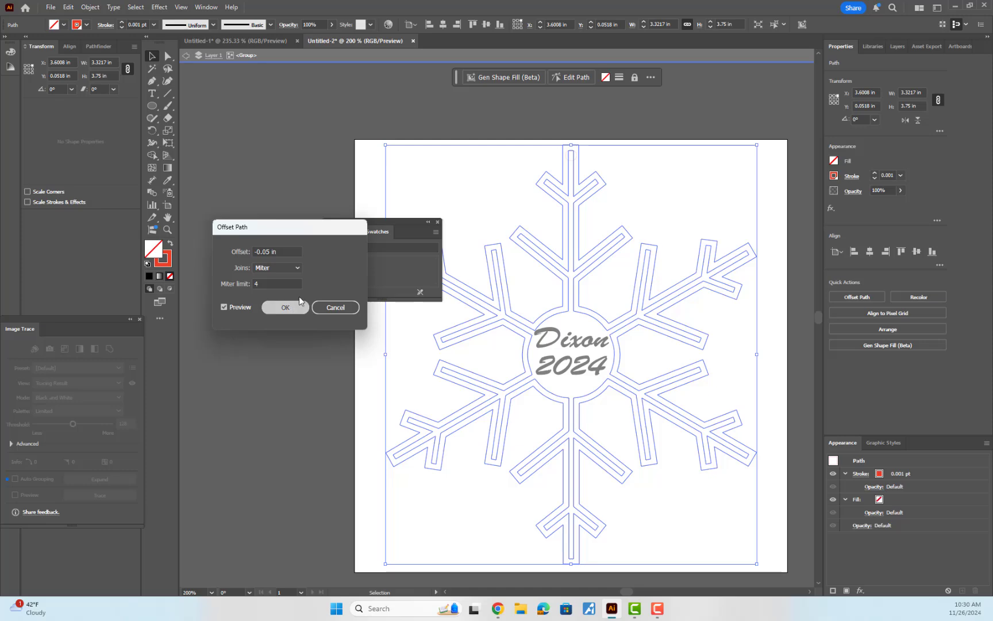
{"action": "left_click", "coordinate": [652, 205]}
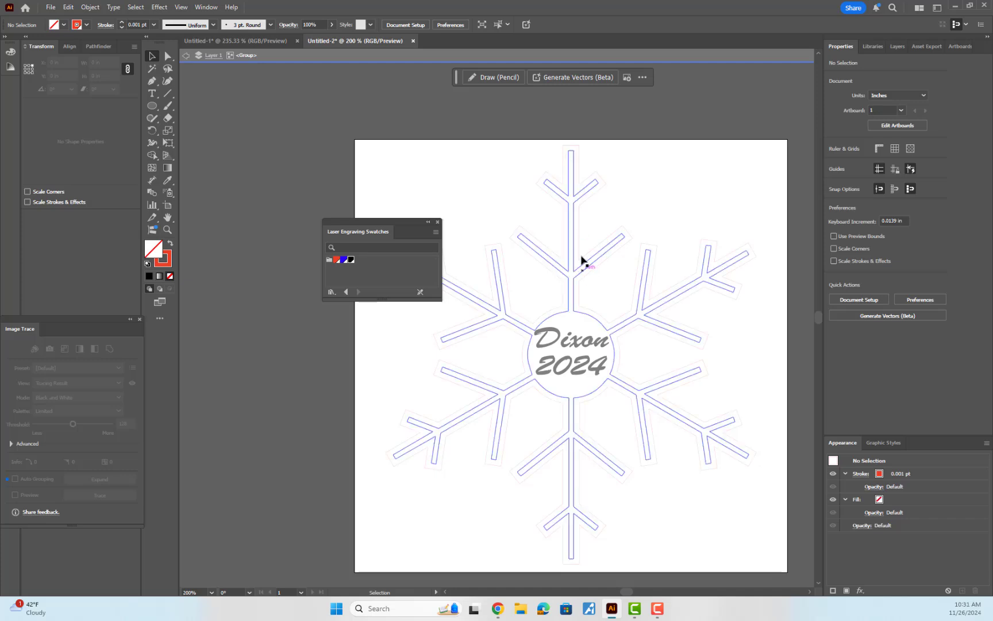
Apply the blue laser engraving swatch to both the fill and the stroke of the inner offset path
{"action": "left_click", "coordinate": [570, 219]}
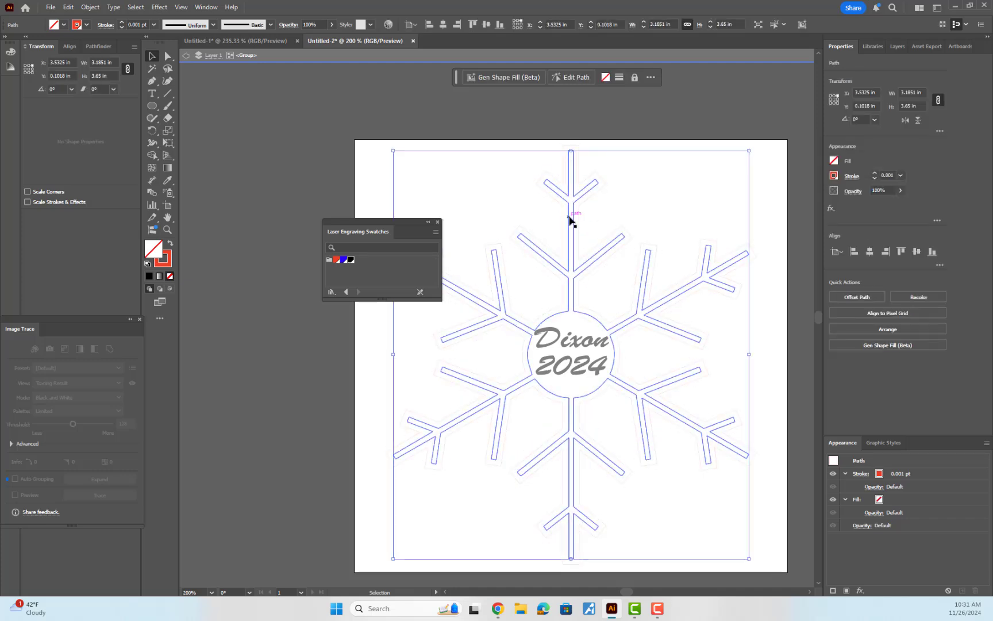
{"action": "left_click", "coordinate": [344, 259]}
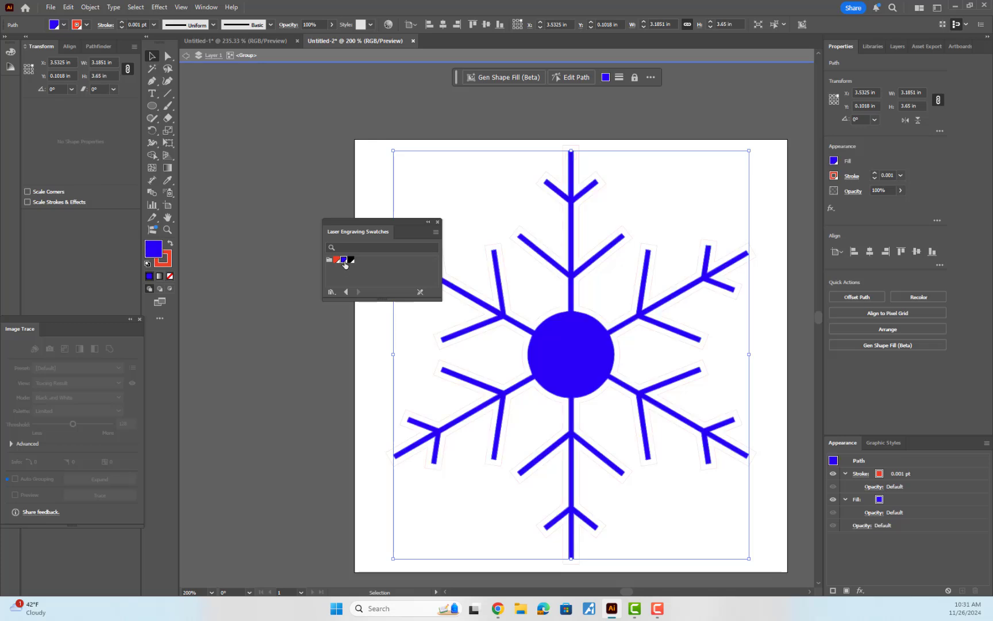
{"action": "left_click", "coordinate": [833, 177]}
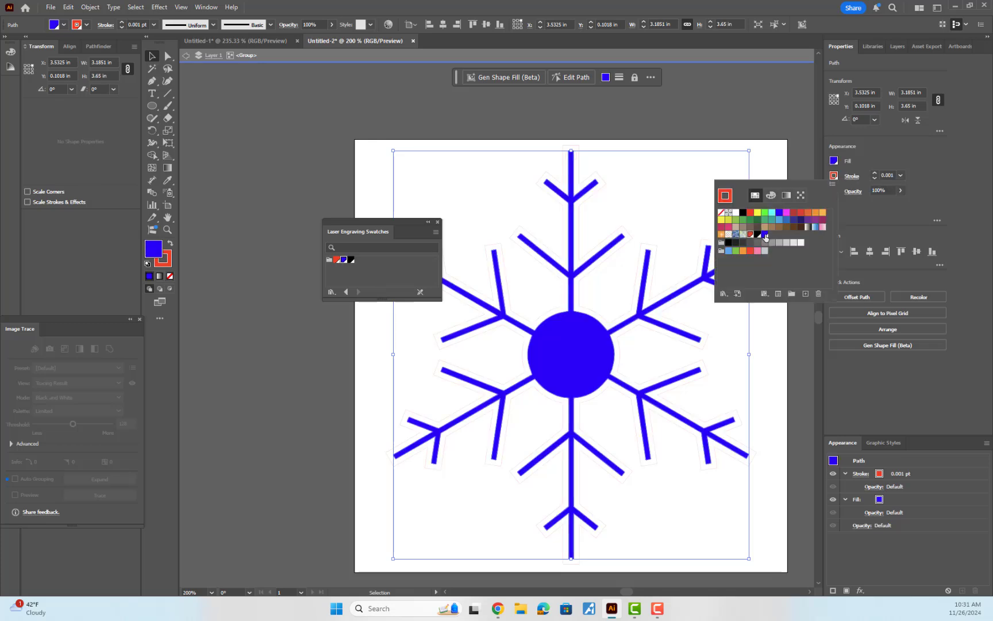
{"action": "left_click", "coordinate": [765, 235]}
Set the inner offset path's fill to None, keeping the blue stroke, and deselect it
{"action": "left_click", "coordinate": [833, 161]}
{"action": "left_click", "coordinate": [834, 161]}
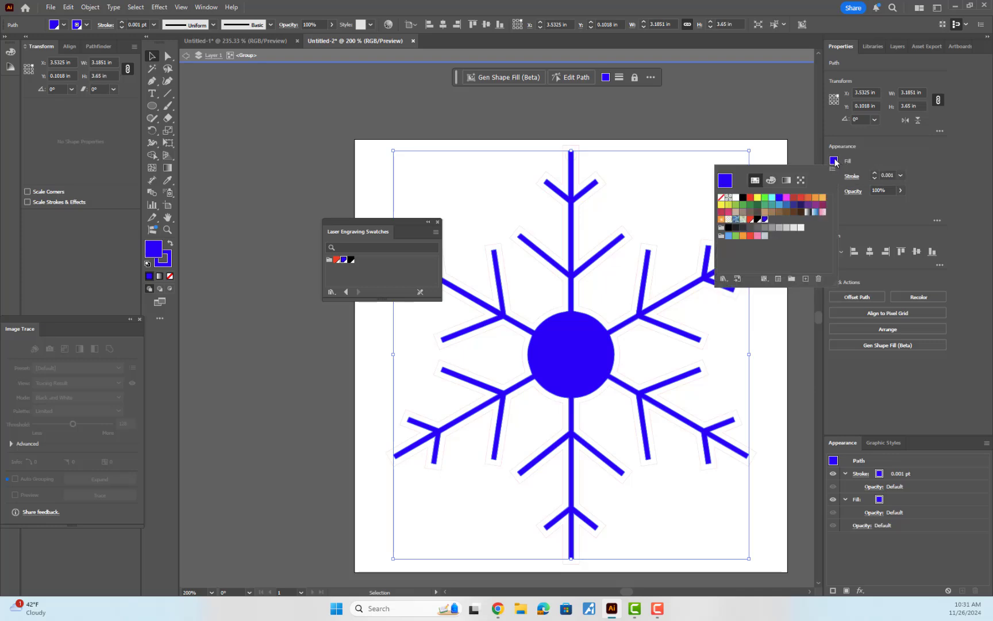
{"action": "left_click", "coordinate": [721, 197]}
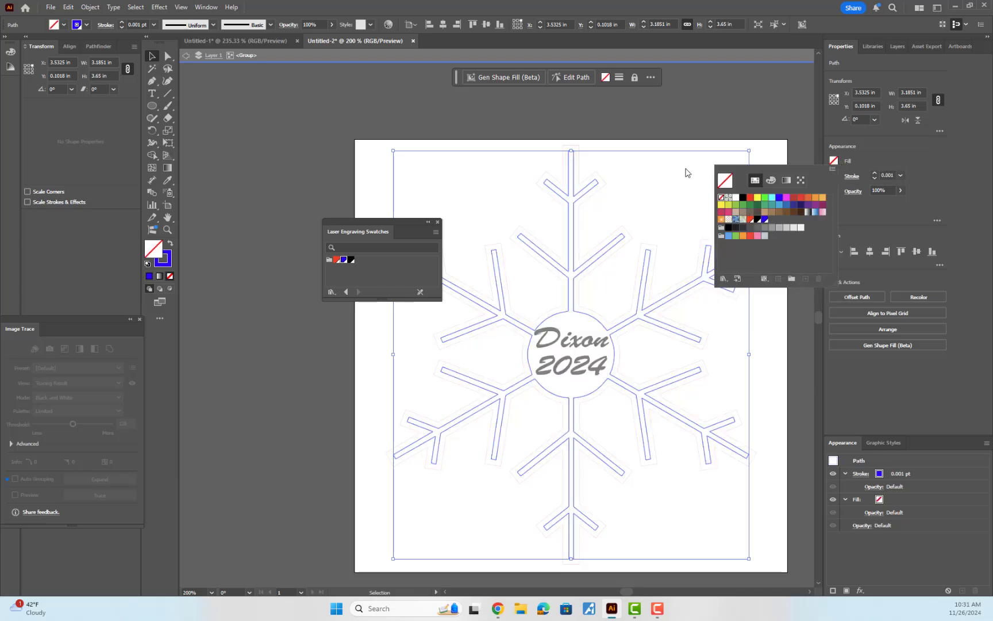
{"action": "left_click", "coordinate": [683, 195]}
{"action": "left_click", "coordinate": [666, 205]}
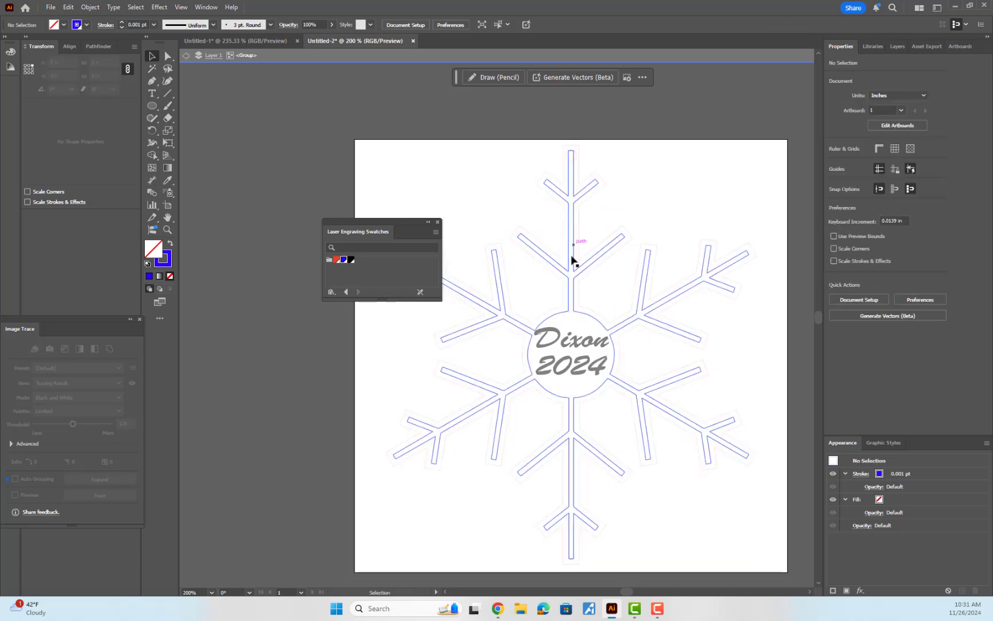
Check the stroke settings of the inner path and of all snowflake paths, moving the swatch library clear of the artwork
{"action": "left_click", "coordinate": [592, 195]}
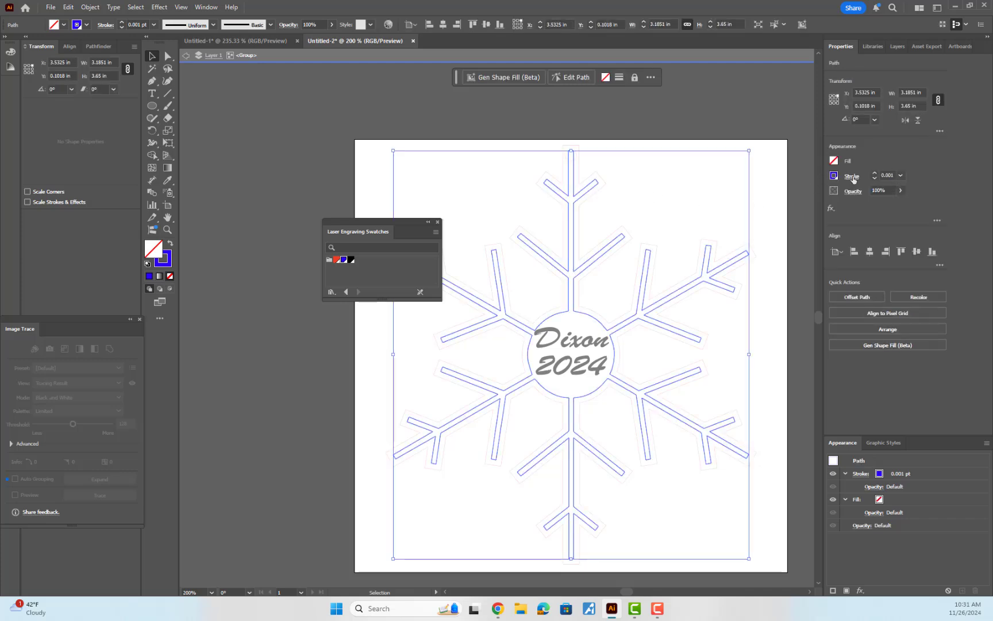
{"action": "left_click", "coordinate": [770, 196]}
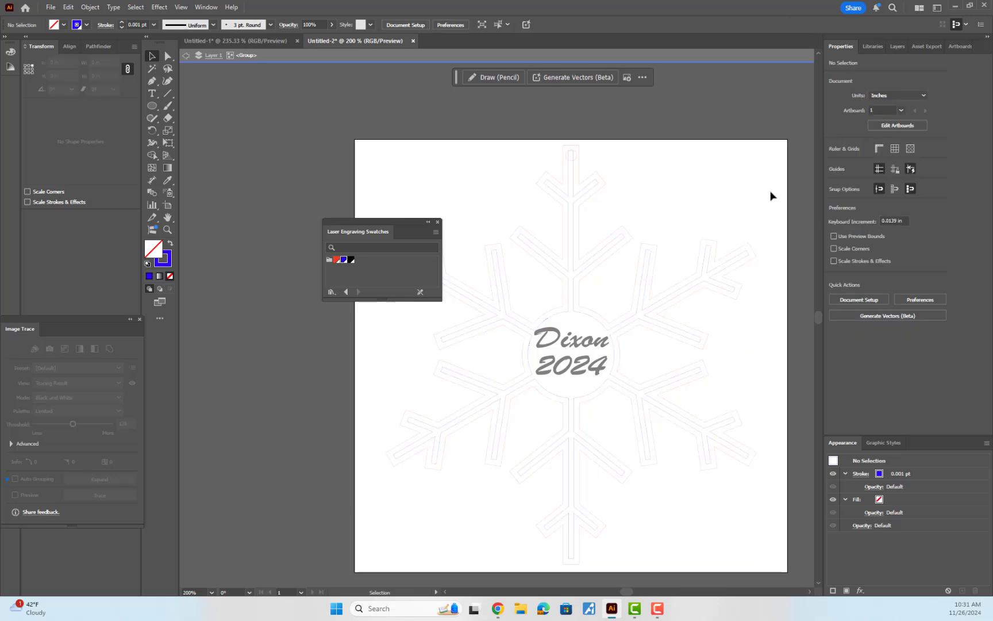
{"action": "left_click_drag", "start_coordinate": [390, 221], "coordinate": [244, 129]}
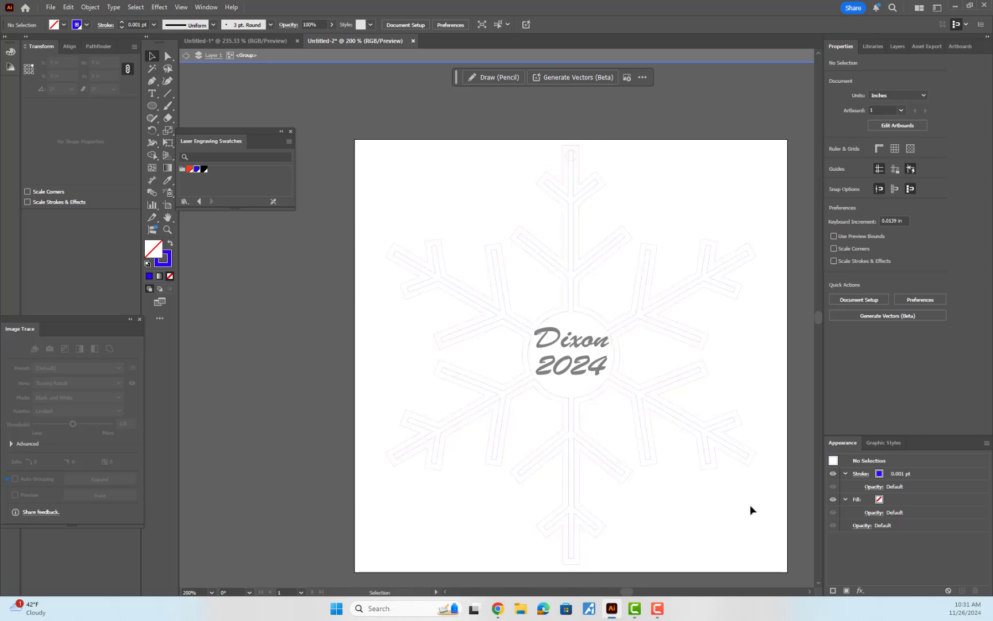
{"action": "left_click_drag", "start_coordinate": [777, 566], "coordinate": [368, 147]}
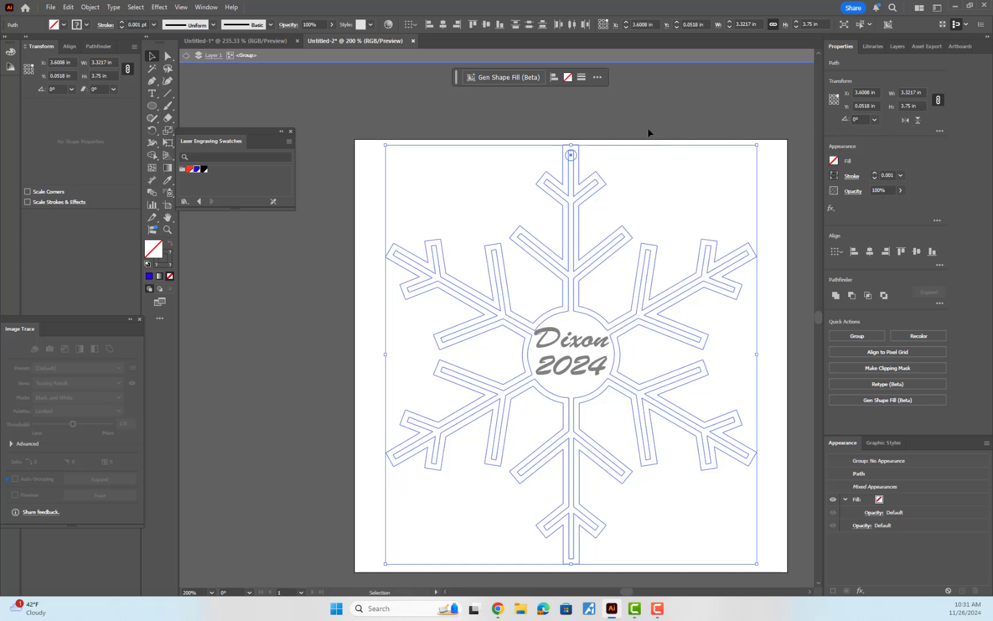
{"action": "left_click", "coordinate": [606, 104]}
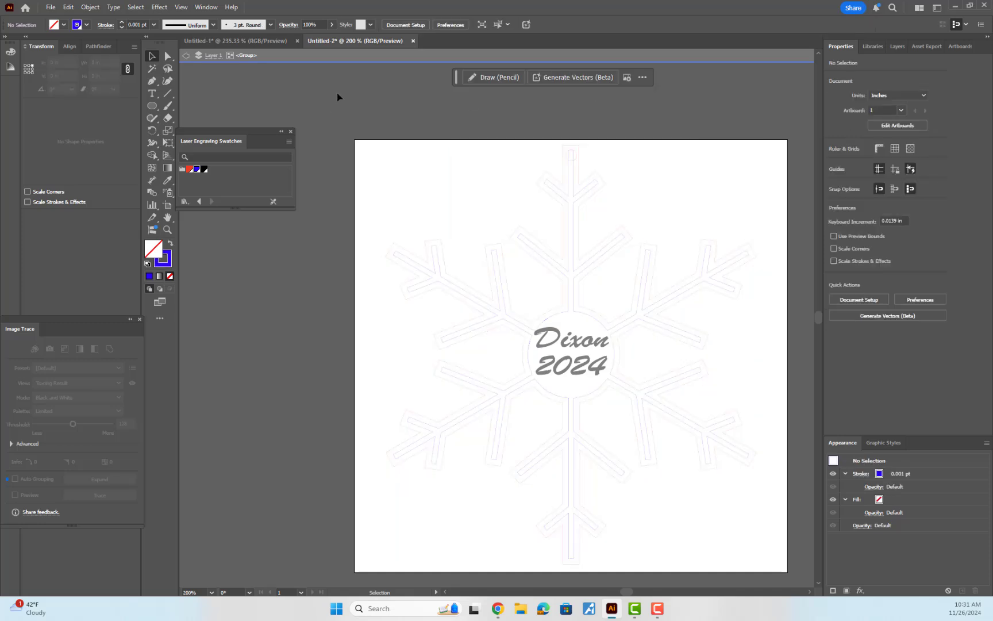
Start saving the document under a new name and browse to the Laser Cutter folder on the Drafting Class (T:) drive
{"action": "left_click", "coordinate": [51, 7]}
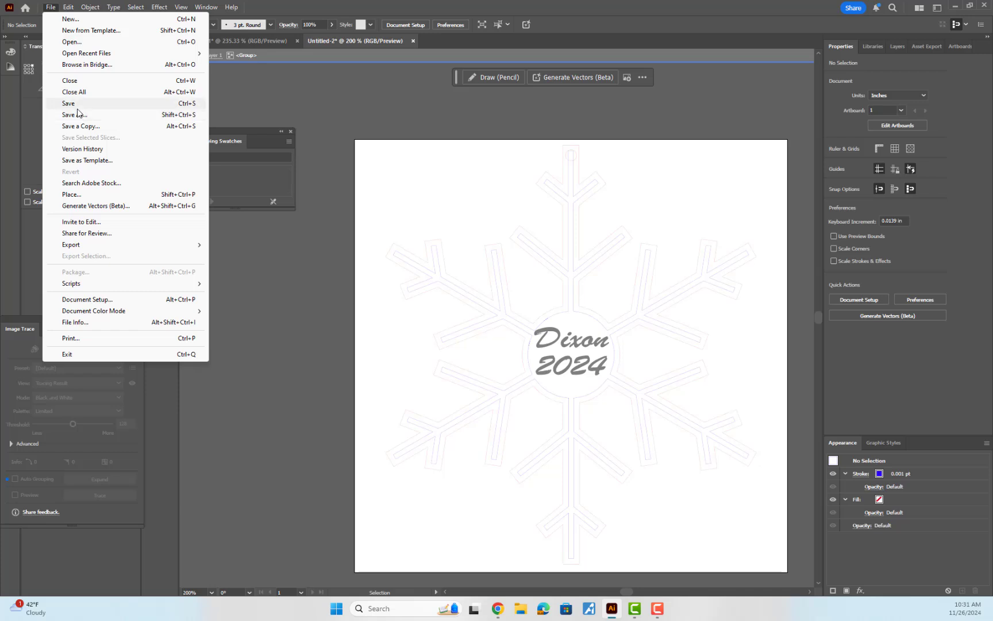
{"action": "left_click", "coordinate": [78, 115]}
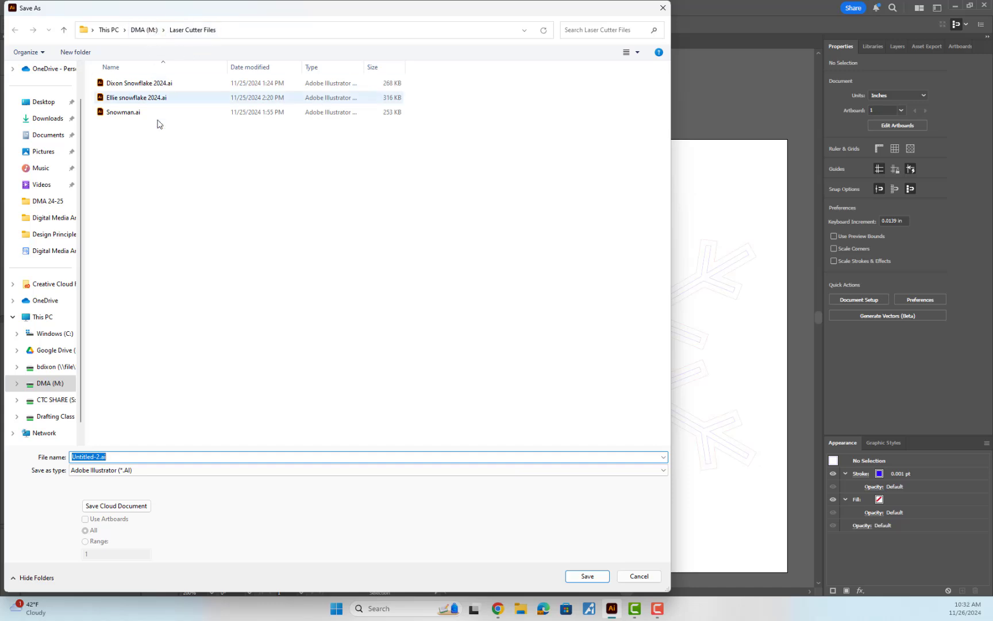
{"action": "left_click", "coordinate": [60, 417]}
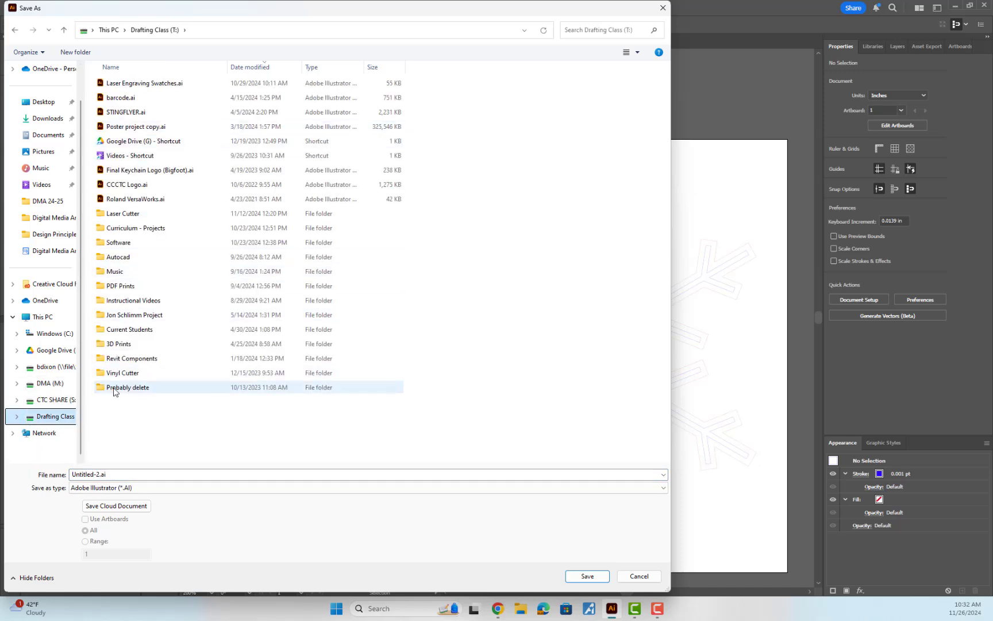
{"action": "left_click", "coordinate": [125, 218]}
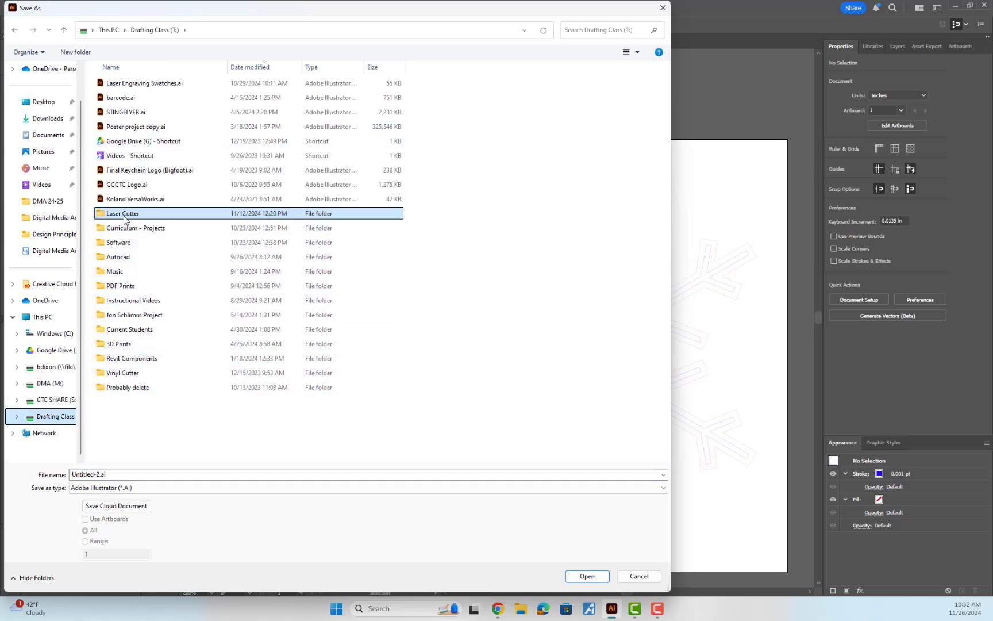
{"action": "double_click", "coordinate": [125, 218]}
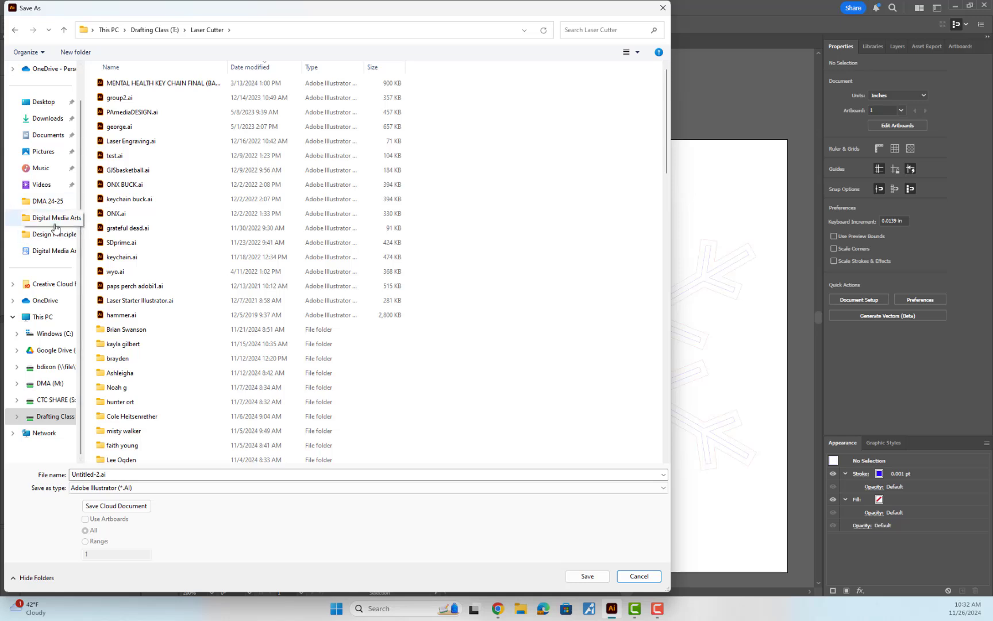
Create a new folder named with the surname inside Laser Cutter Files on the DMA (M:) drive
{"action": "left_click", "coordinate": [49, 382]}
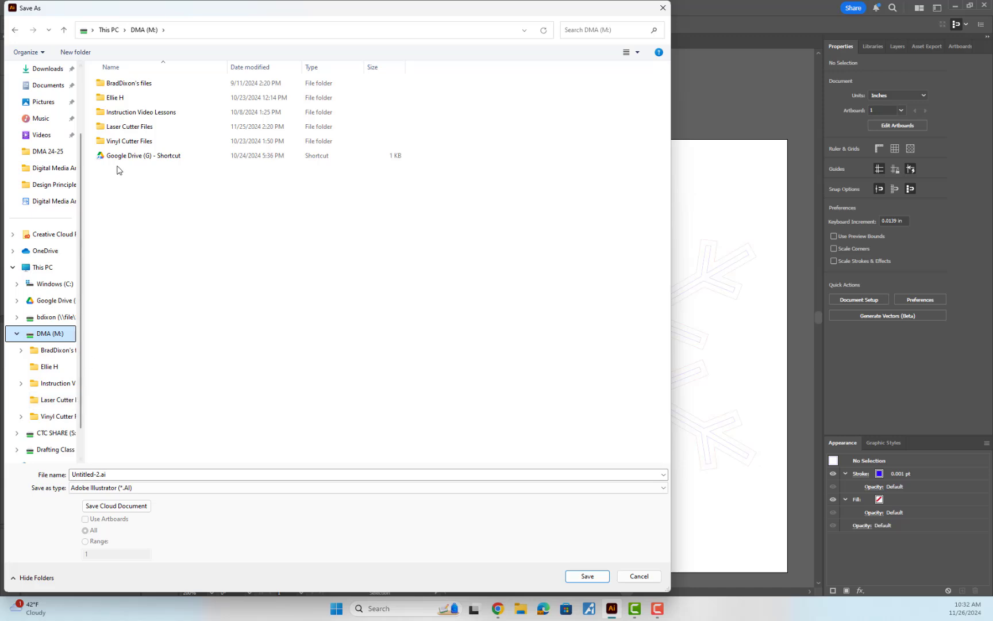
{"action": "double_click", "coordinate": [129, 128]}
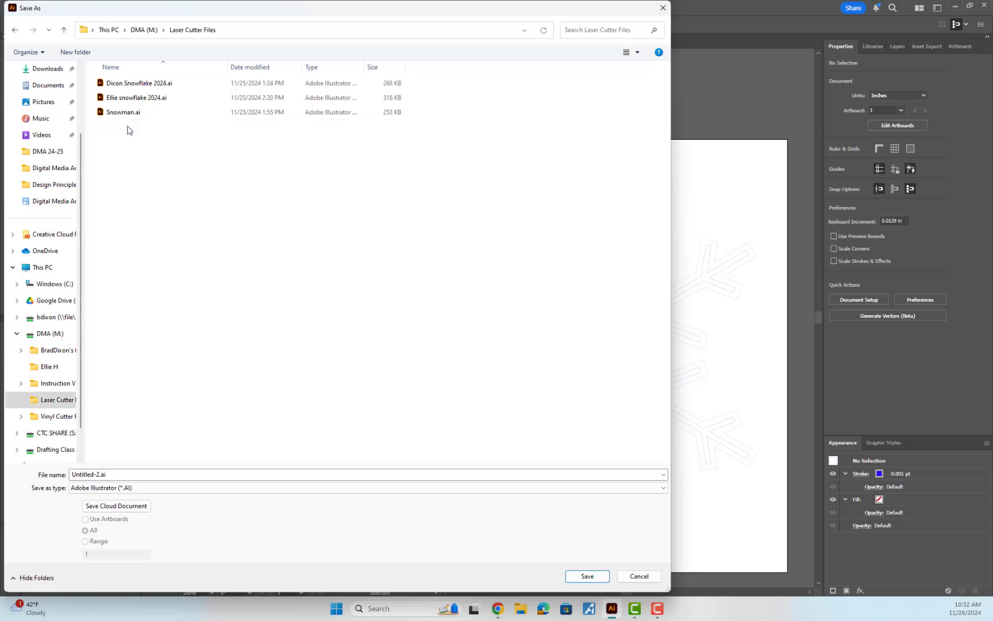
{"action": "left_click", "coordinate": [74, 51]}
{"action": "type", "text": "Dixon"}
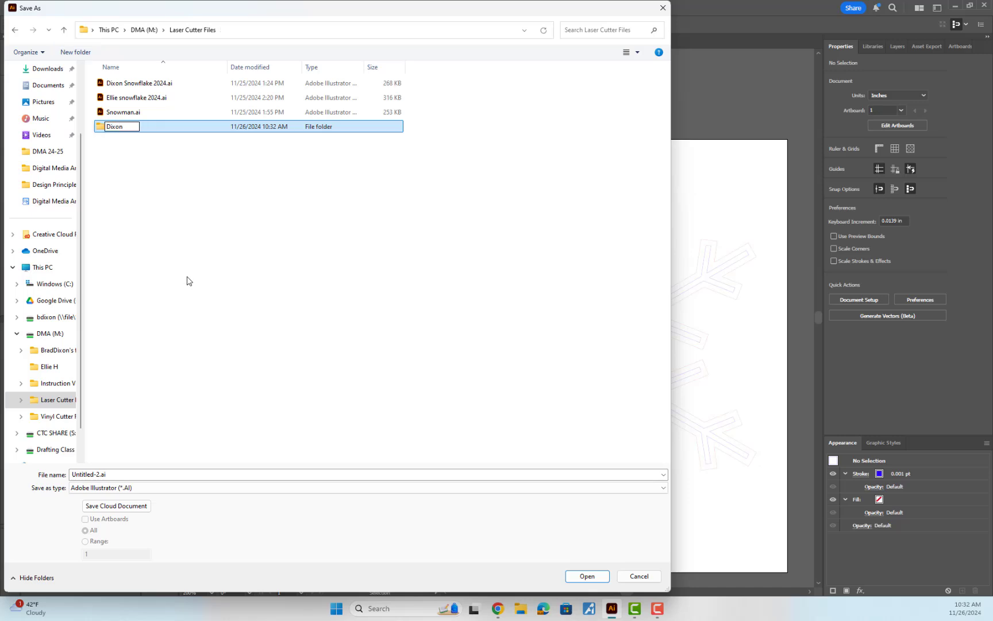
{"action": "key", "text": "Return"}
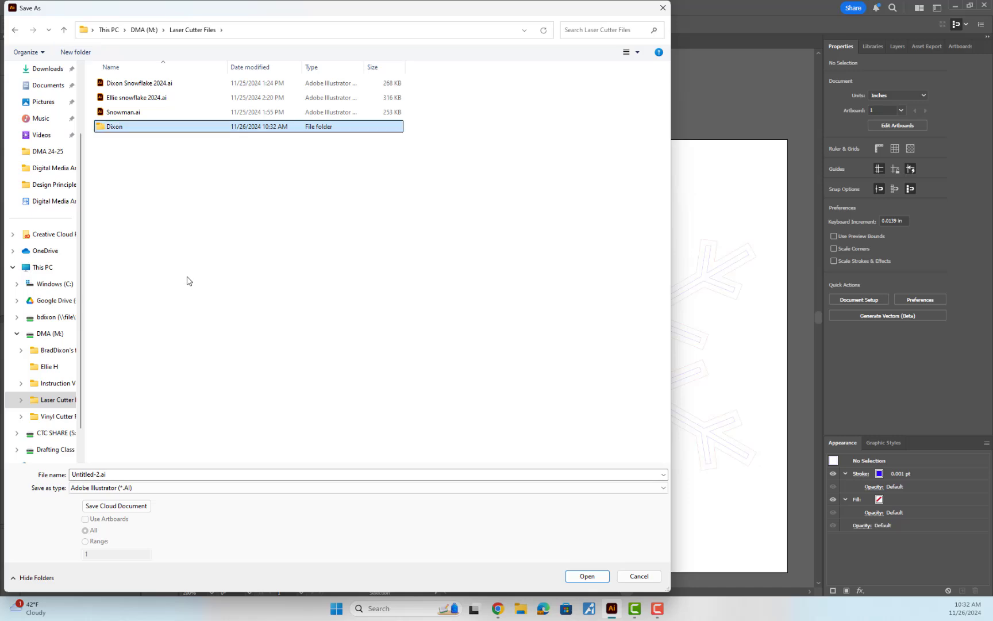
Save the snowflake as an Illustrator 2020 file in the new surname folder, with "Snowflake 24" in its file name
{"action": "double_click", "coordinate": [124, 127]}
{"action": "left_click", "coordinate": [149, 475]}
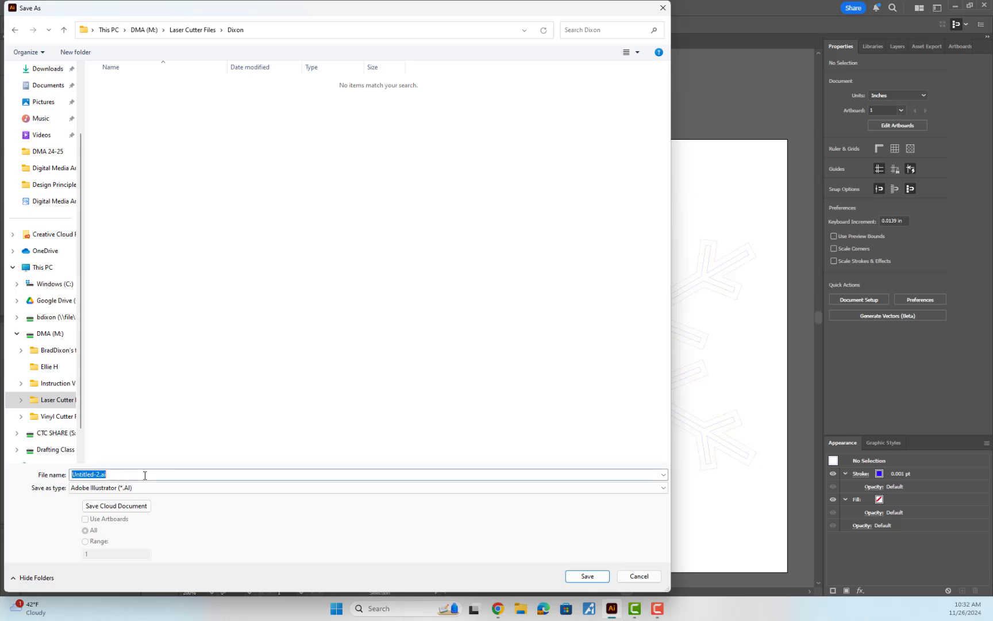
{"action": "type", "text": "L"}
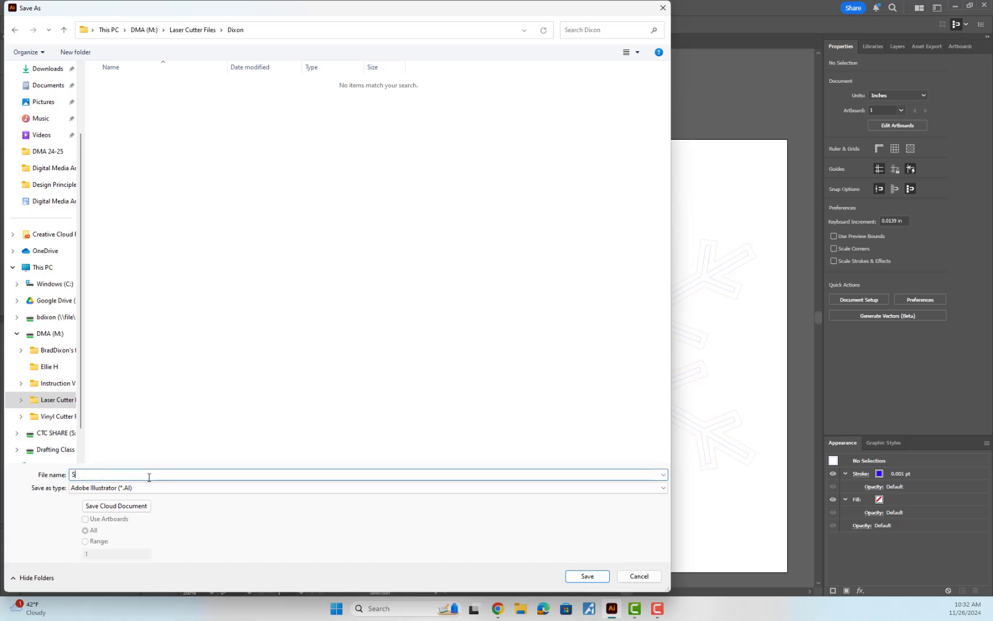
{"action": "type", "text": "ixon Snowflake 24"}
{"action": "left_click", "coordinate": [586, 576]}
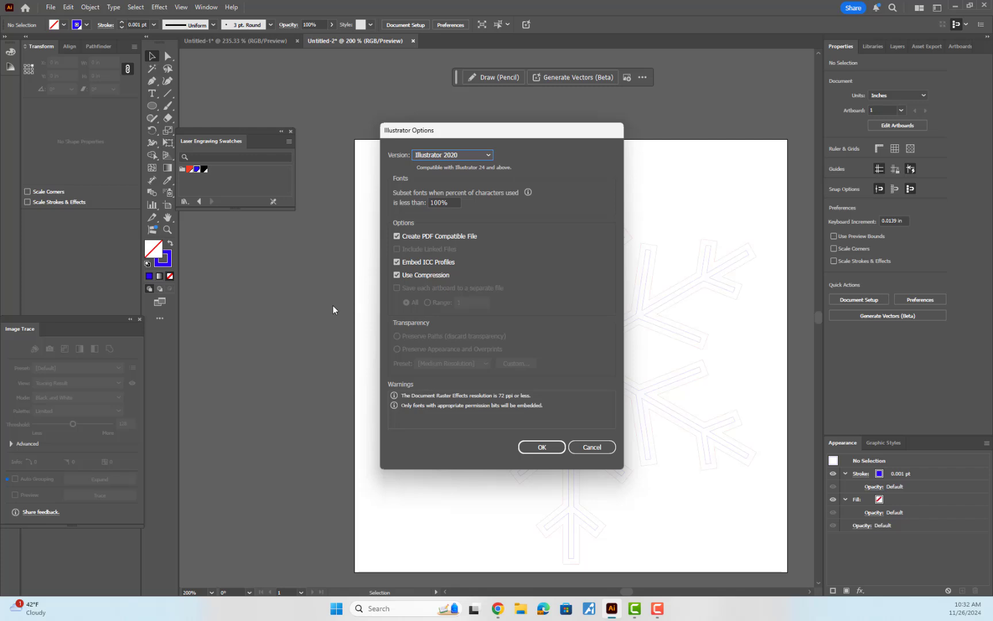
{"action": "left_click", "coordinate": [542, 447]}
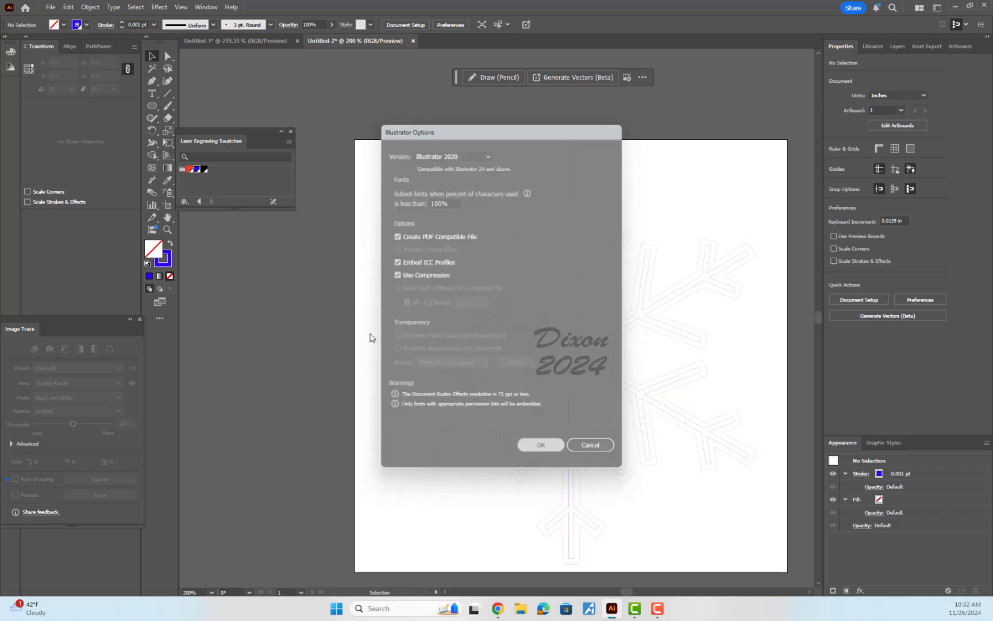